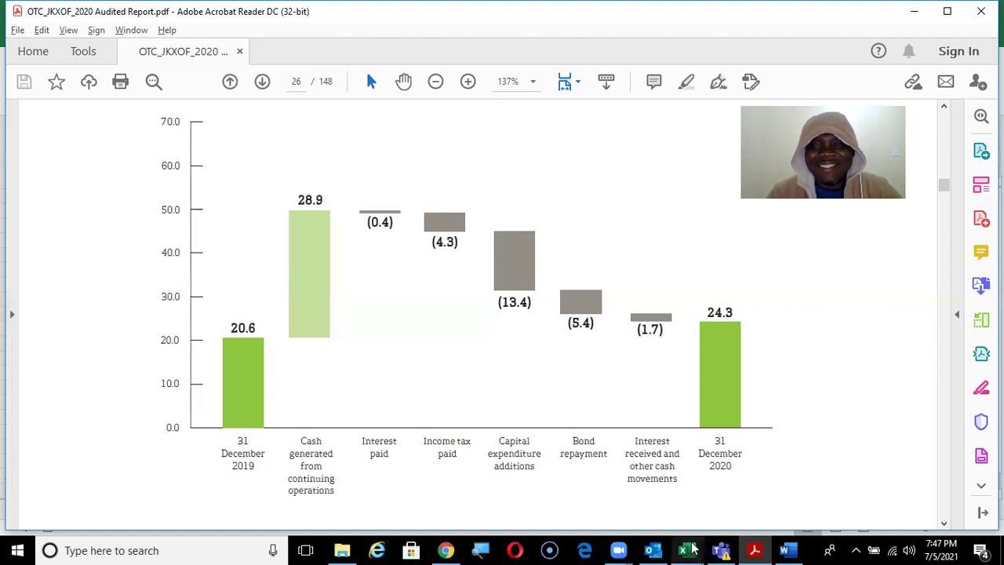
# Switch to the Book1 workbook in Excel and inspect the closing balance formula in D10 and the opening date in C3.
pyautogui.moveTo(690, 549)
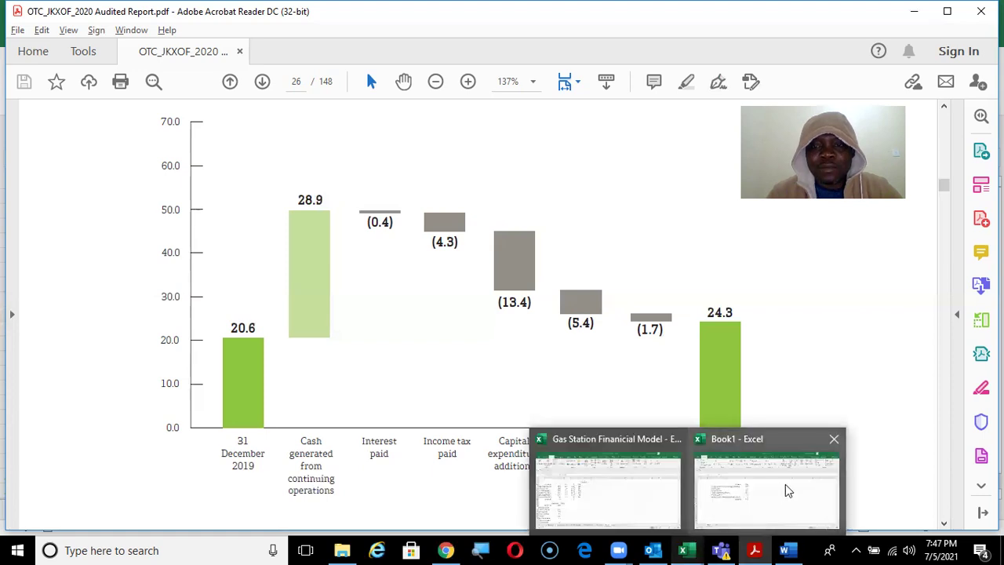
pyautogui.click(786, 484)
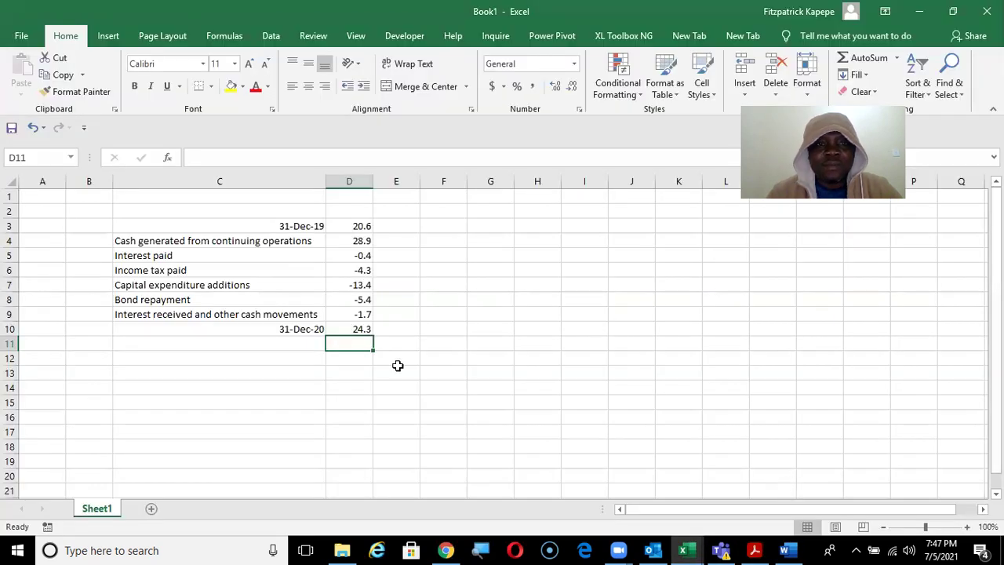
pyautogui.click(364, 330)
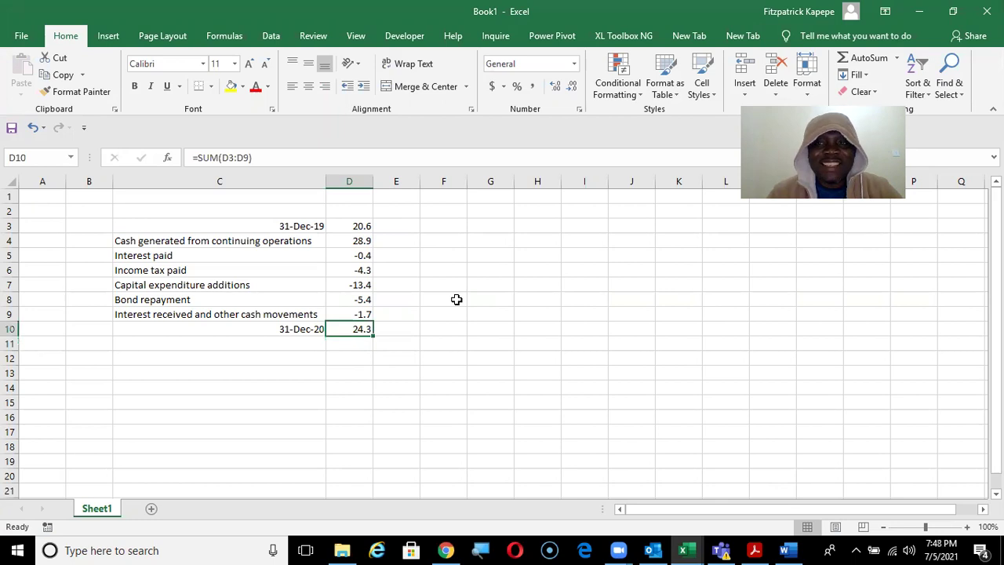
pyautogui.click(166, 225)
pyautogui.doubleClick(165, 226)
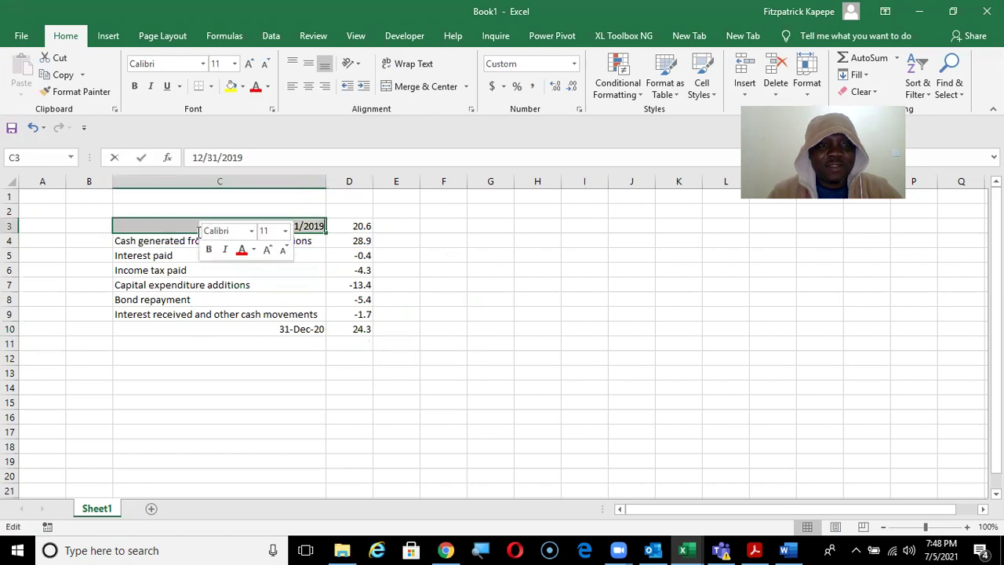
pyautogui.click(184, 227)
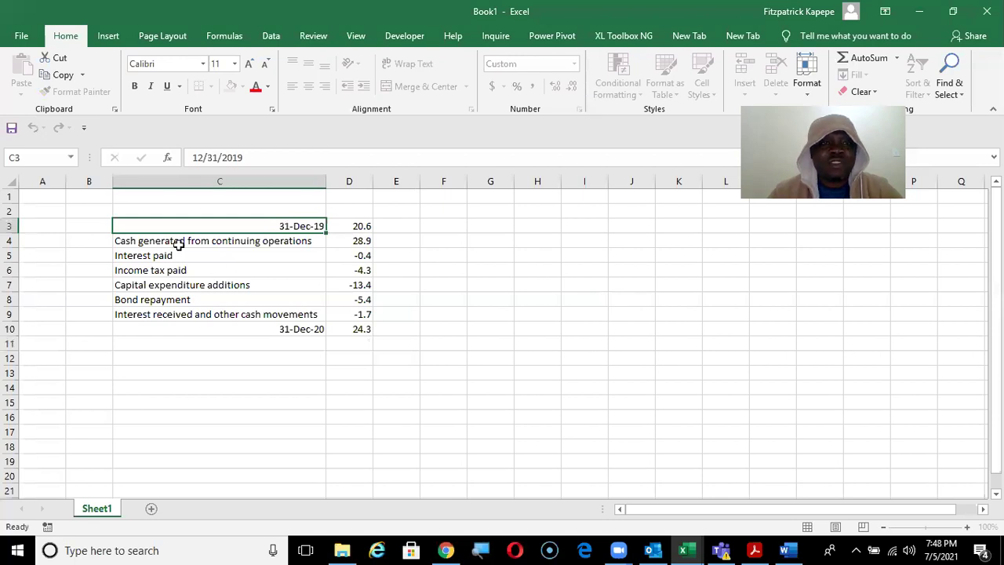
# Copy the cash movement table in C3:D10 and paste it at C15.
pyautogui.moveTo(150, 227); pyautogui.dragTo(340, 328)
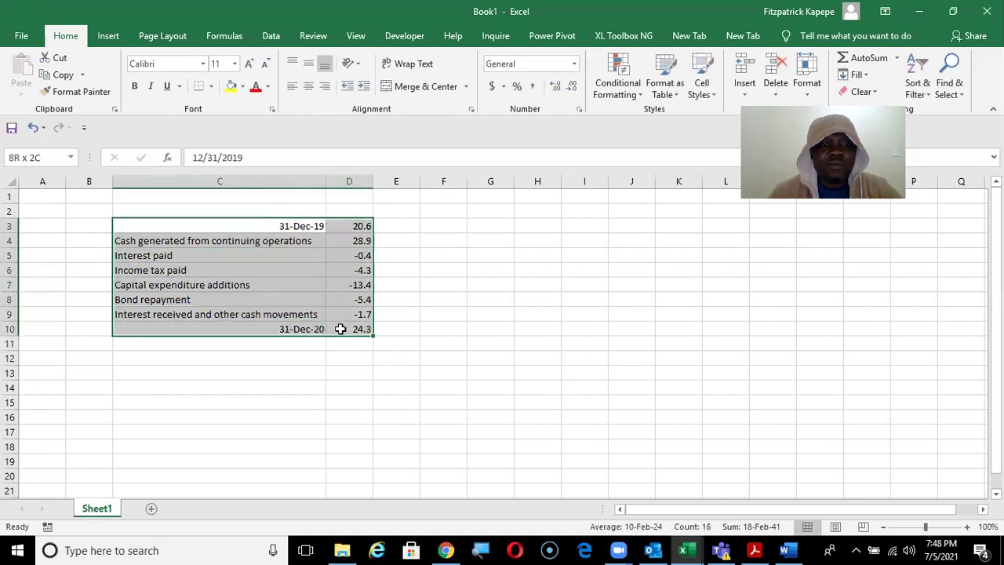
pyautogui.hotkey('ctrl', 'c')
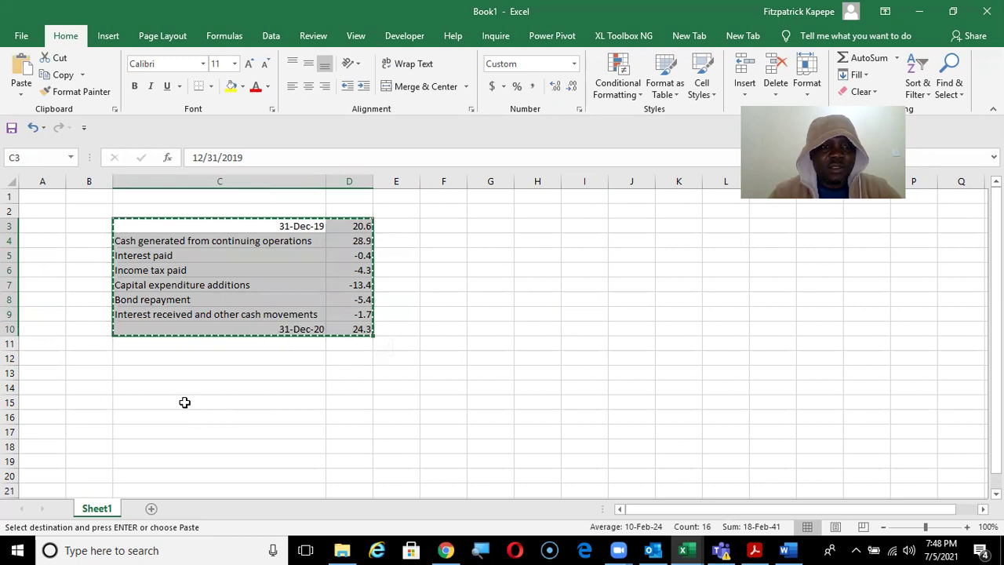
pyautogui.click(184, 402)
pyautogui.hotkey('ctrl', 'v')
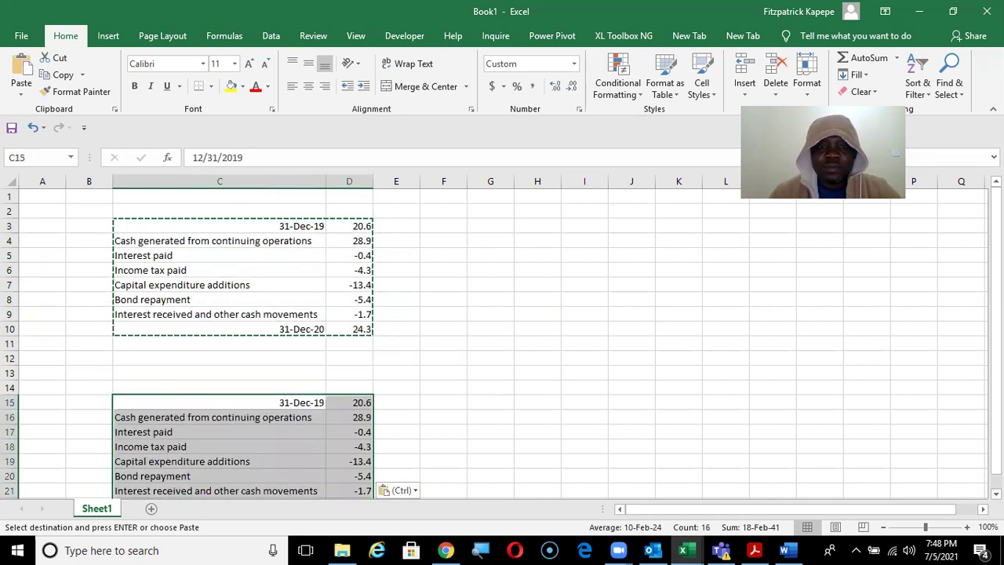
# Replace the 31-Dec-20 balance in D22 of the copied table with the formula =-D10.
pyautogui.scroll(-1, 479, 426)
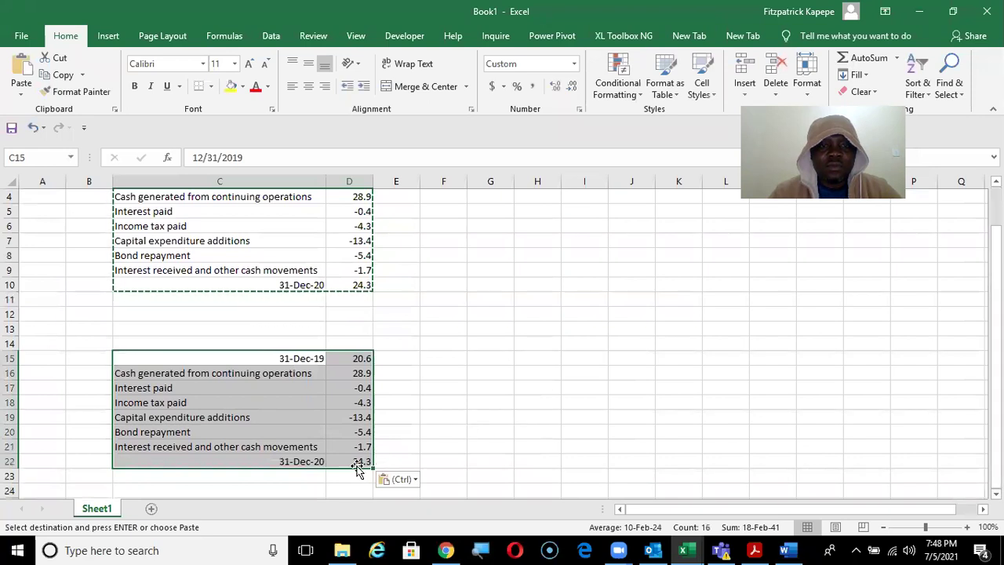
pyautogui.click(359, 461)
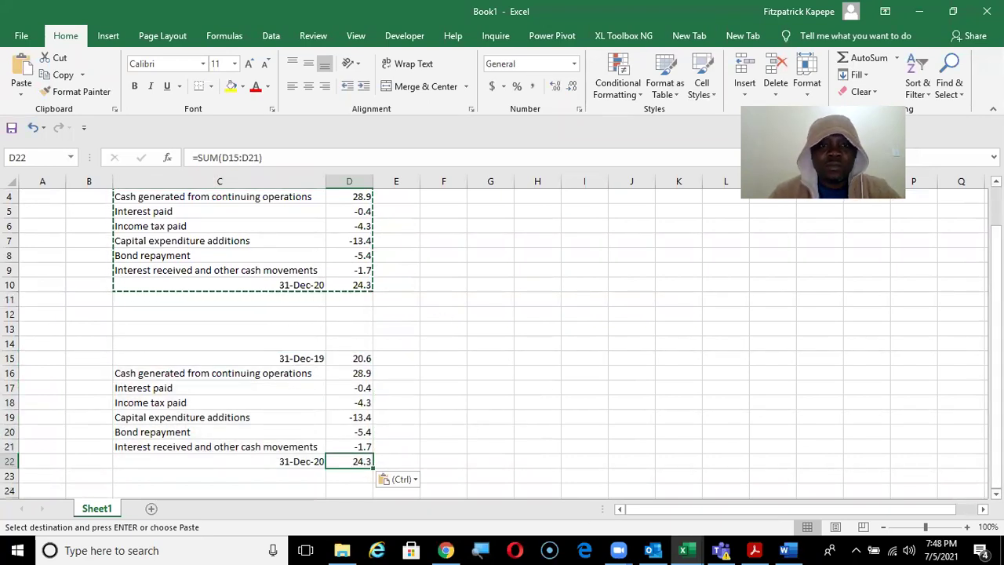
pyautogui.scroll(1, 359, 425)
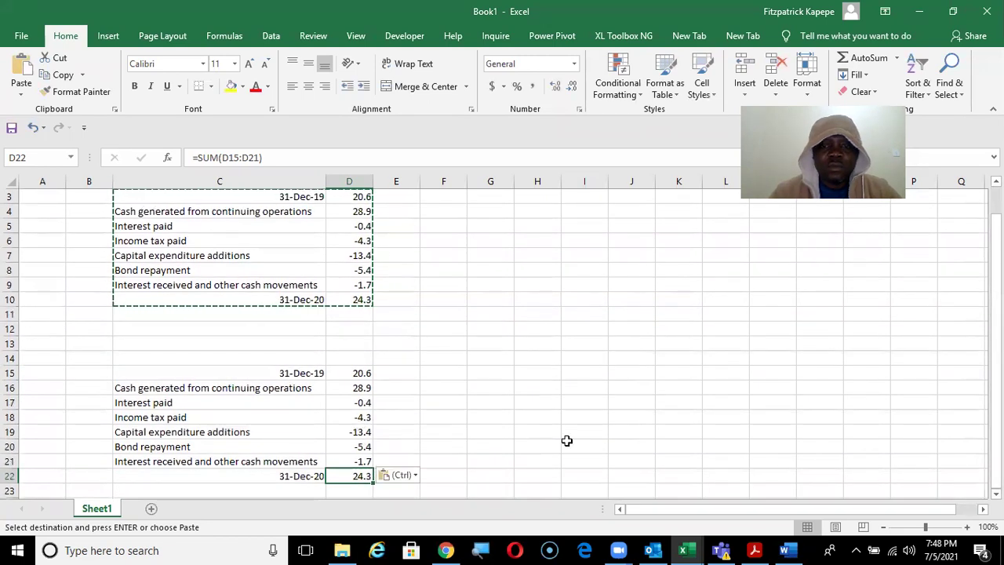
pyautogui.write('=-')
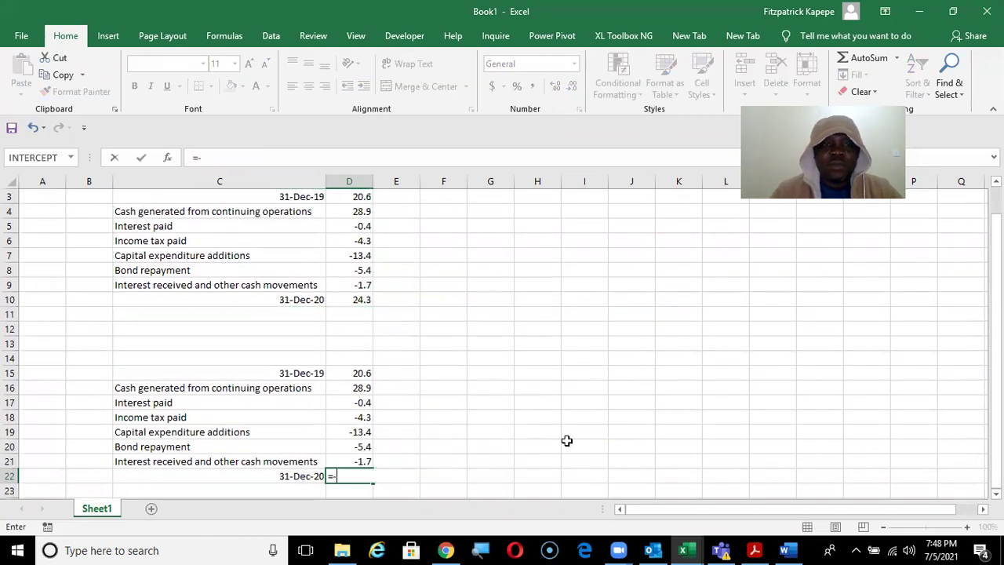
pyautogui.click(353, 304)
pyautogui.press('Return')
# Insert a waterfall chart from the original table in C3:D10 and place it beside the data.
pyautogui.press('Up')
pyautogui.press('Up')
pyautogui.press('Up')
pyautogui.press('Up')
pyautogui.press('Up')
pyautogui.press('Up')
pyautogui.press('Up')
pyautogui.press('Up')
pyautogui.press('Up')
pyautogui.press('Up')
pyautogui.press('Up')
pyautogui.press('Up')
pyautogui.press('Up')
pyautogui.press('Up')
pyautogui.press('Up')
pyautogui.press('Up')
pyautogui.press('Up')
pyautogui.press('Up')
pyautogui.press('Up')
pyautogui.press('Up')
pyautogui.press('Down')
pyautogui.press('Down')
pyautogui.hotkey('shift', 'Down')
pyautogui.press('Left')
pyautogui.press('Left')
pyautogui.press('Left')
pyautogui.press('Right')
pyautogui.press('Right')
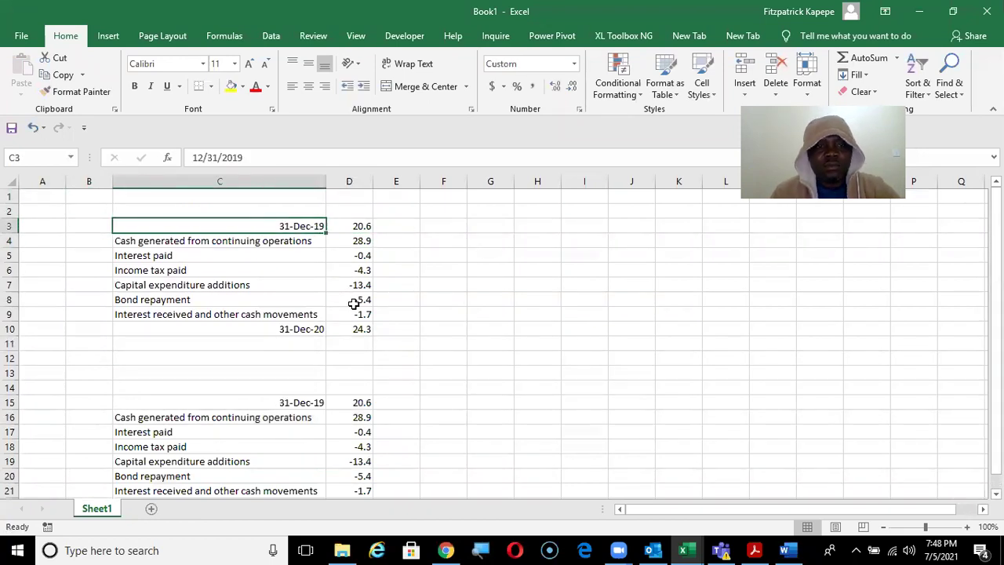
pyautogui.hotkey('ctrl', 'shift', 'Down')
pyautogui.hotkey('shift', 'Right')
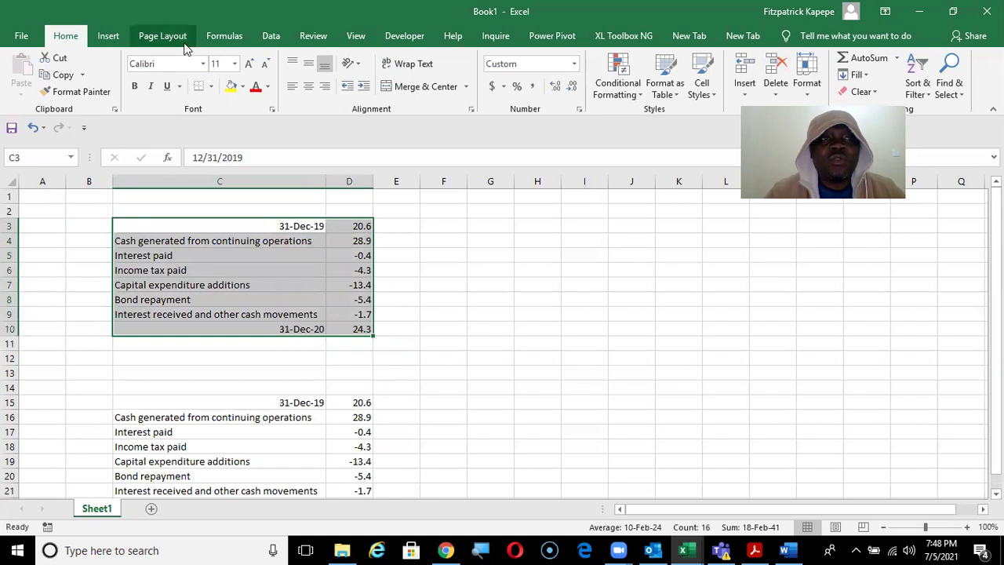
pyautogui.click(108, 37)
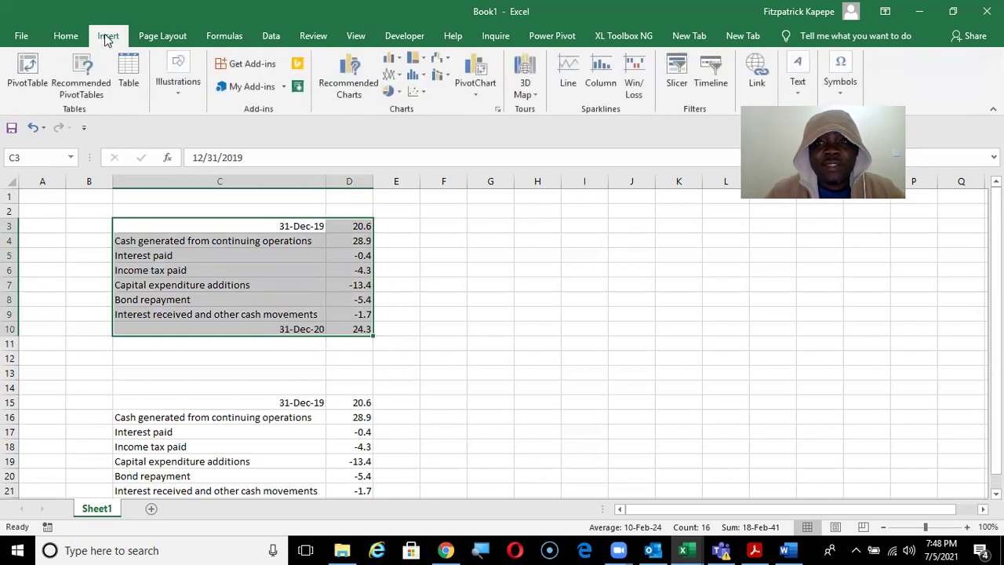
pyautogui.click(449, 63)
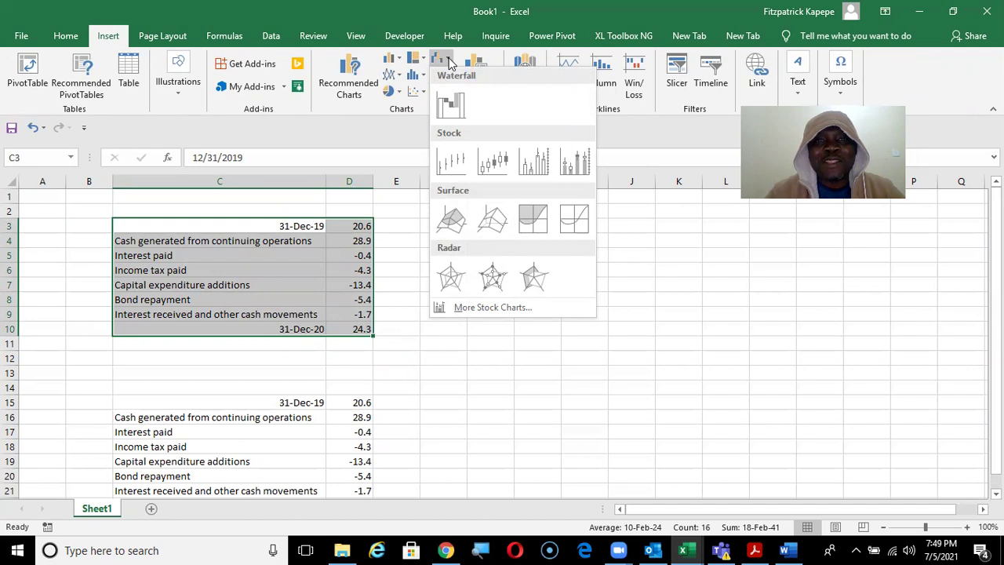
pyautogui.click(451, 105)
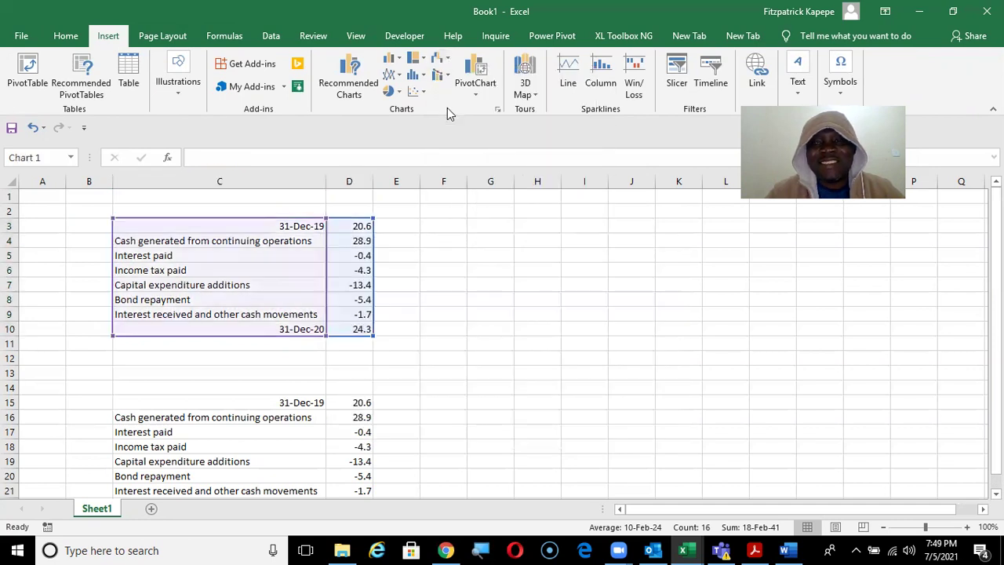
pyautogui.moveTo(582, 269); pyautogui.dragTo(697, 245)
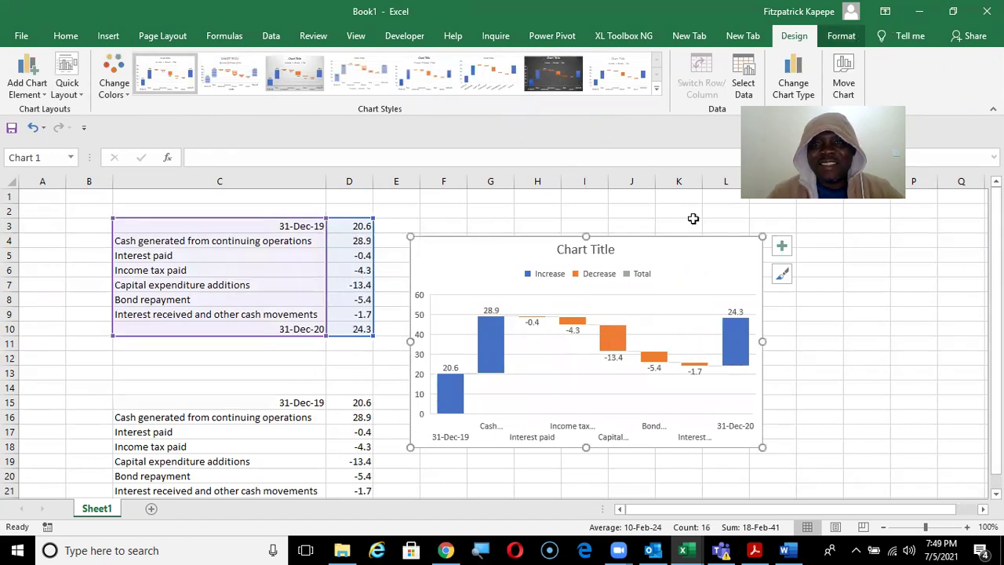
# Compare the waterfall chart with the one in the audited report PDF, and delete the chart from the Book1 sheet.
pyautogui.hotkey('alt', 'Tab')
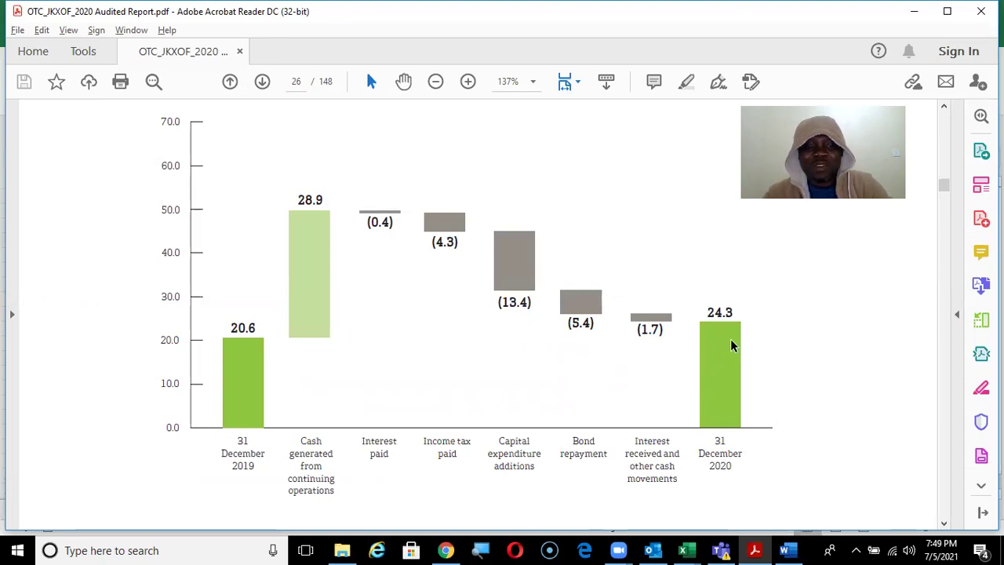
pyautogui.hotkey('alt', 'Tab')
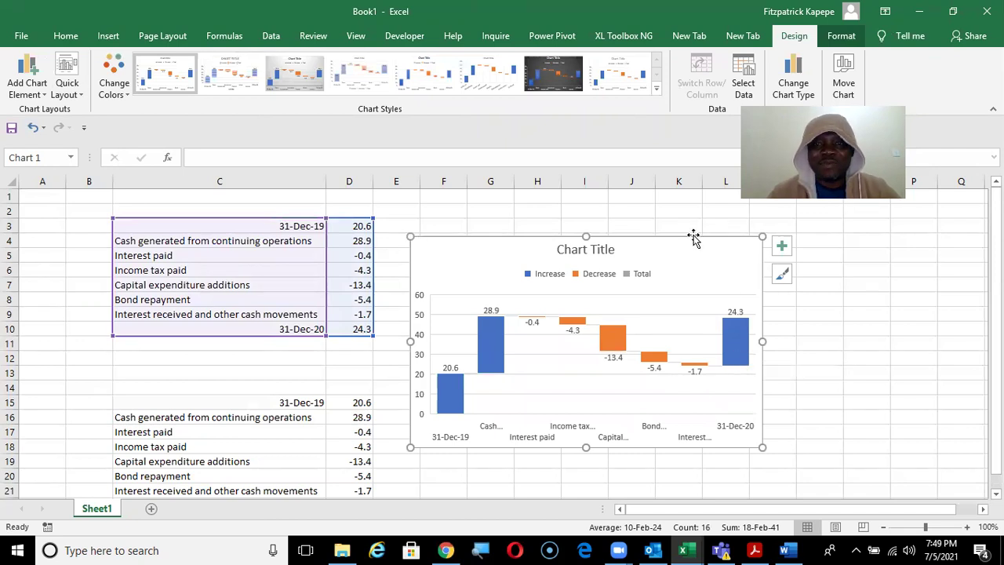
pyautogui.press('Delete')
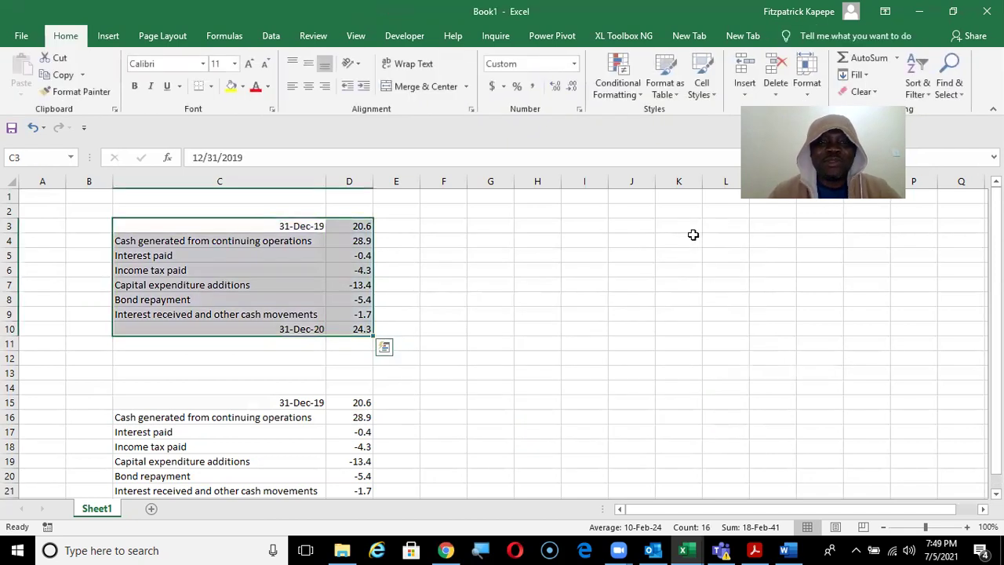
# Check the 31-Dec-20 closing balance formula in D22 of the copied table.
pyautogui.click(366, 492)
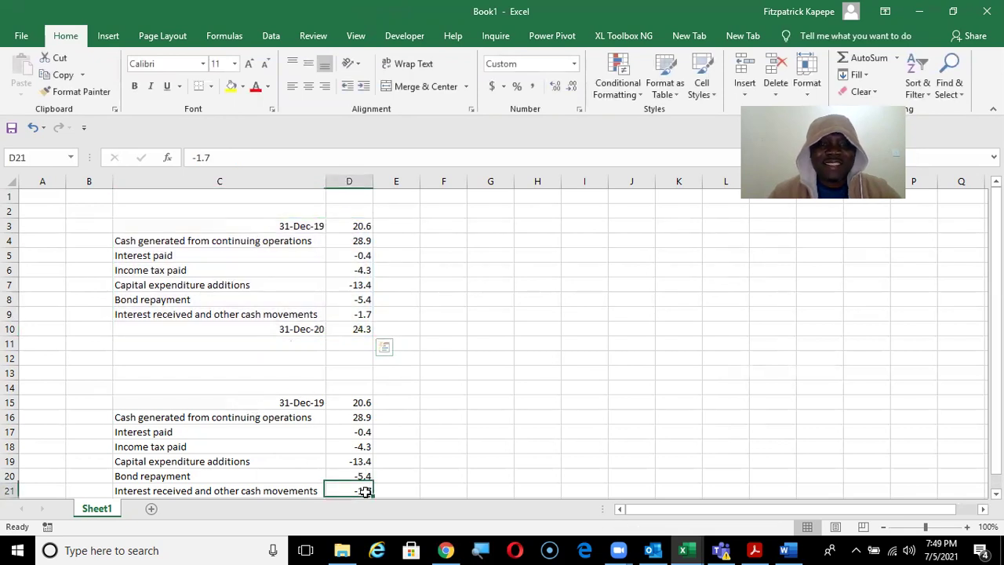
pyautogui.press('Down')
pyautogui.press('Down')
pyautogui.press('Down')
pyautogui.press('Down')
pyautogui.press('Up')
pyautogui.press('Up')
pyautogui.press('Up')
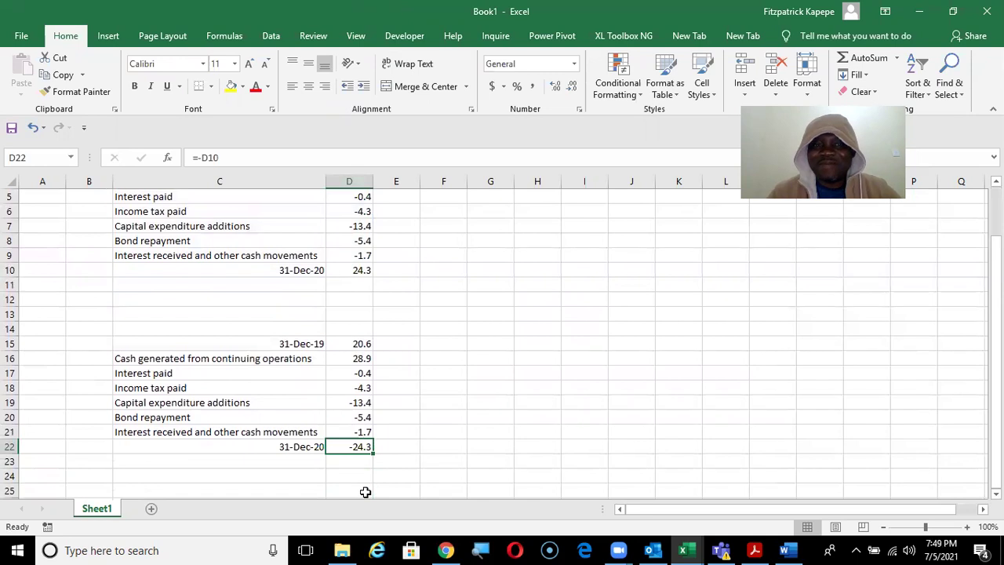
# Insert a waterfall chart from the copied table in C15:D22 and place it beside the data.
pyautogui.click(211, 372)
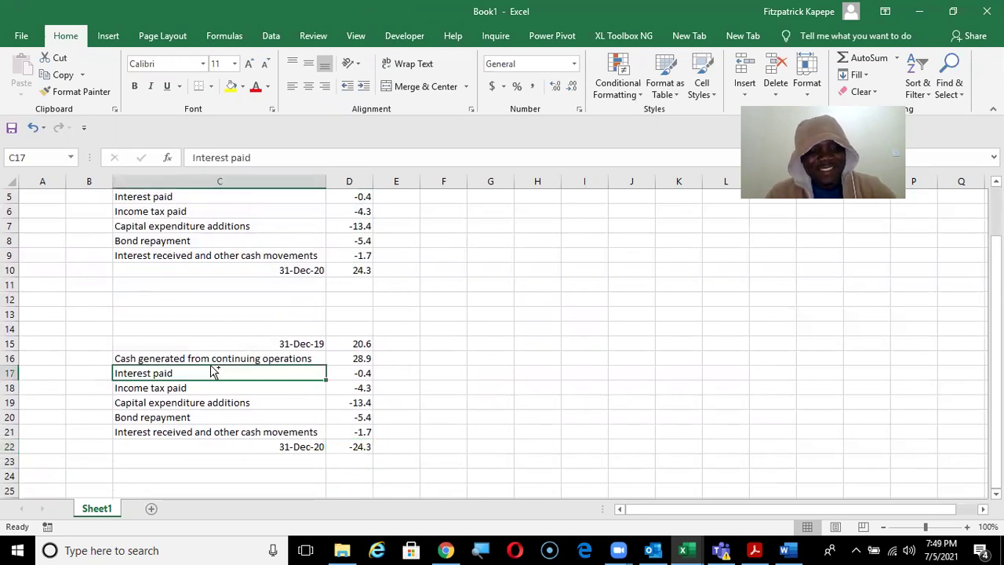
pyautogui.hotkey('ctrl', 'a')
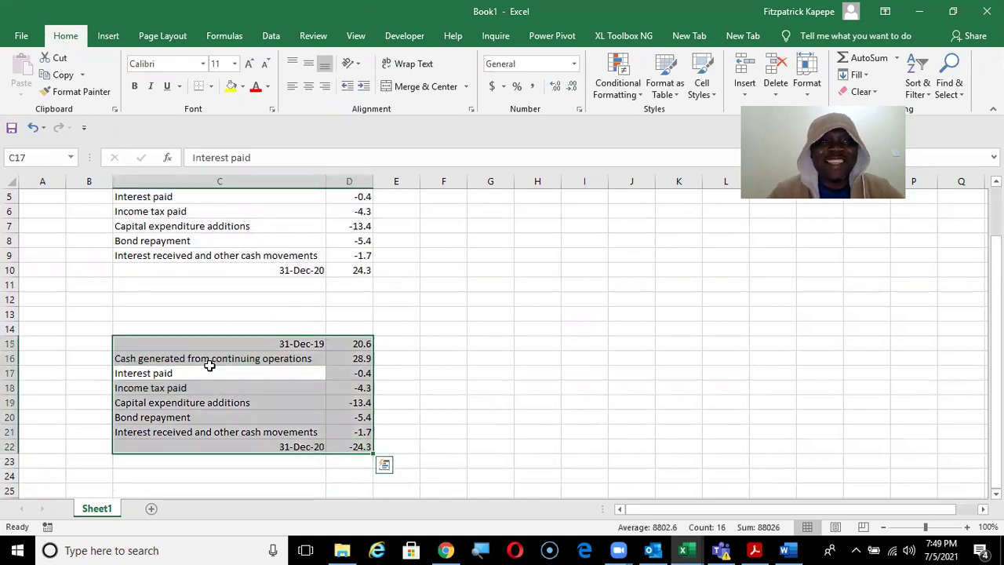
pyautogui.click(115, 40)
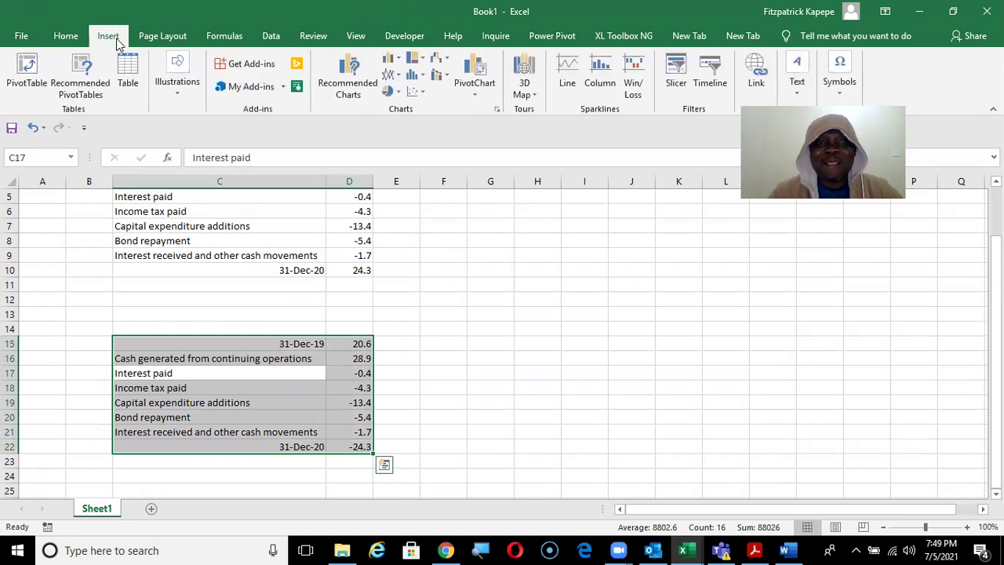
pyautogui.click(447, 61)
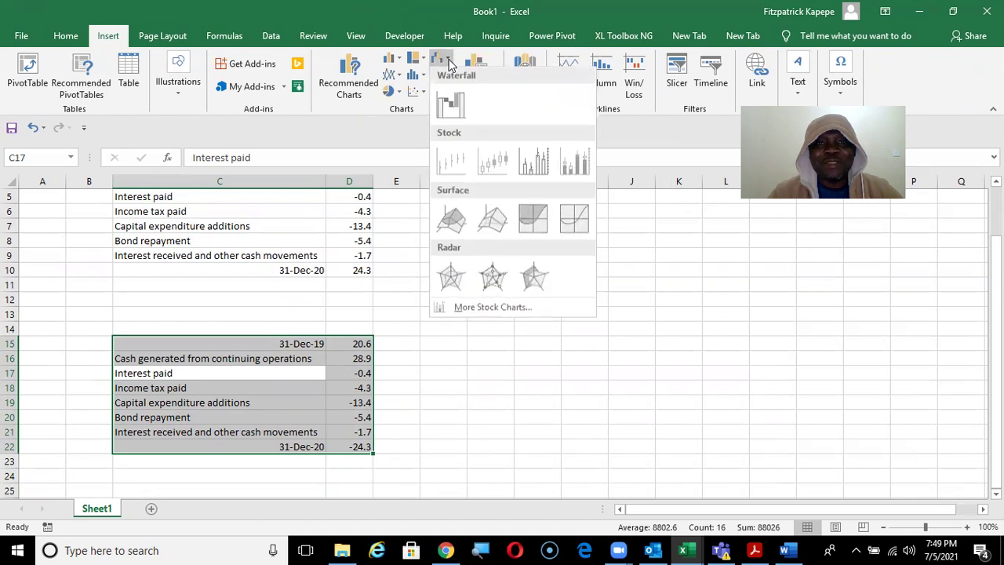
pyautogui.click(451, 103)
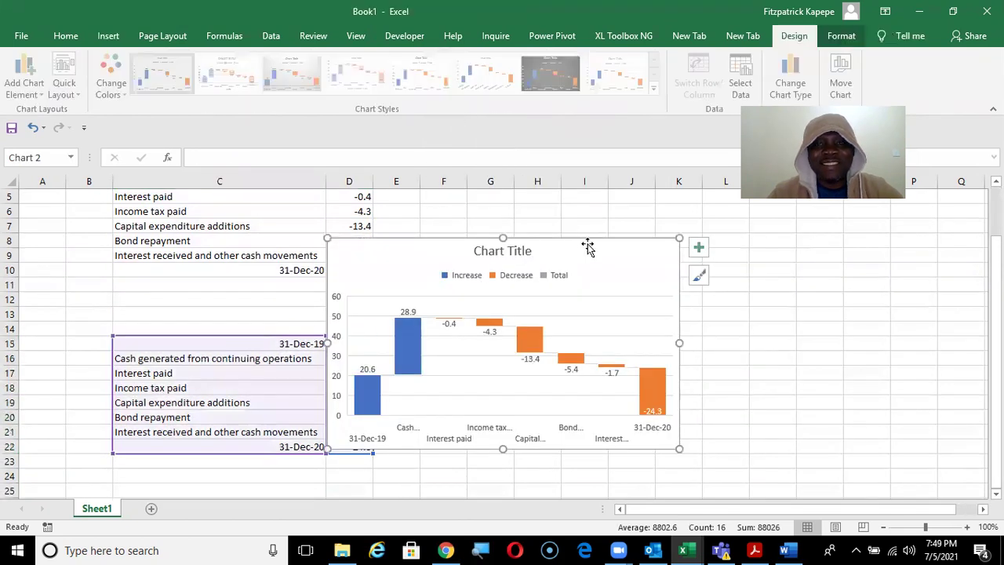
pyautogui.moveTo(588, 242); pyautogui.dragTo(684, 245)
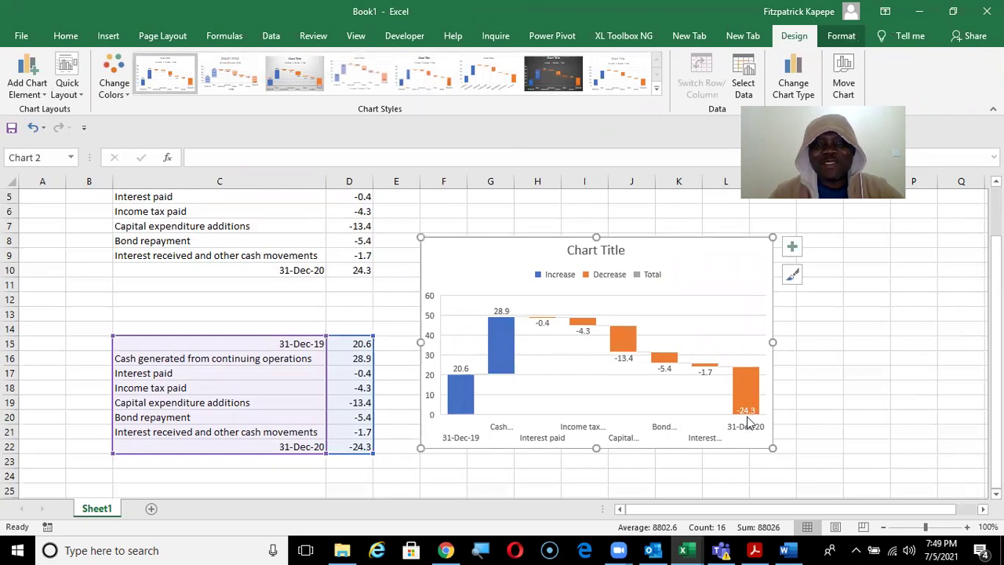
# Apply the custom number format 0.0;0.0 to the 31-Dec-20 closing balance in D22.
pyautogui.click(357, 449)
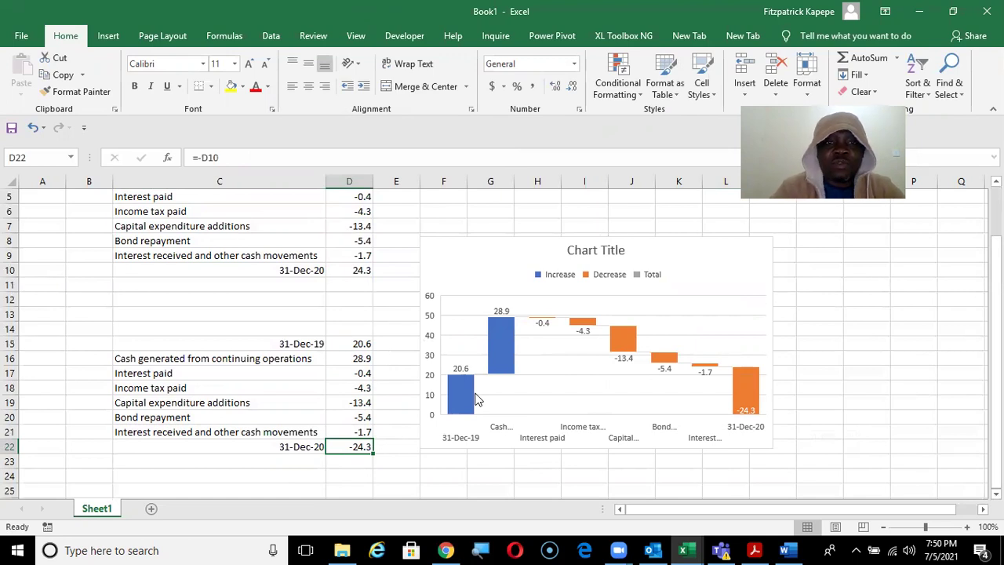
pyautogui.hotkey('ctrl', '1')
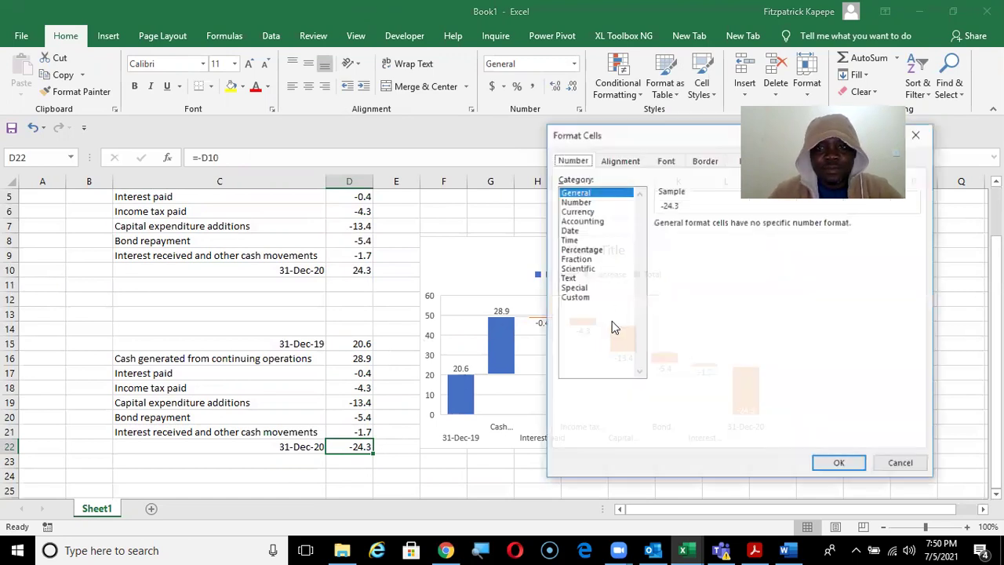
pyautogui.click(573, 298)
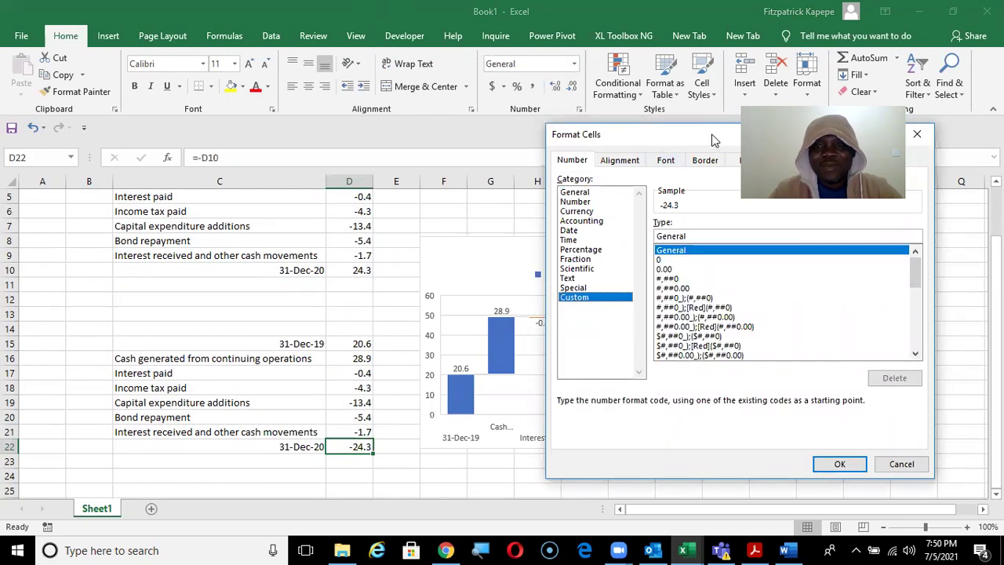
pyautogui.moveTo(570, 140); pyautogui.dragTo(429, 145)
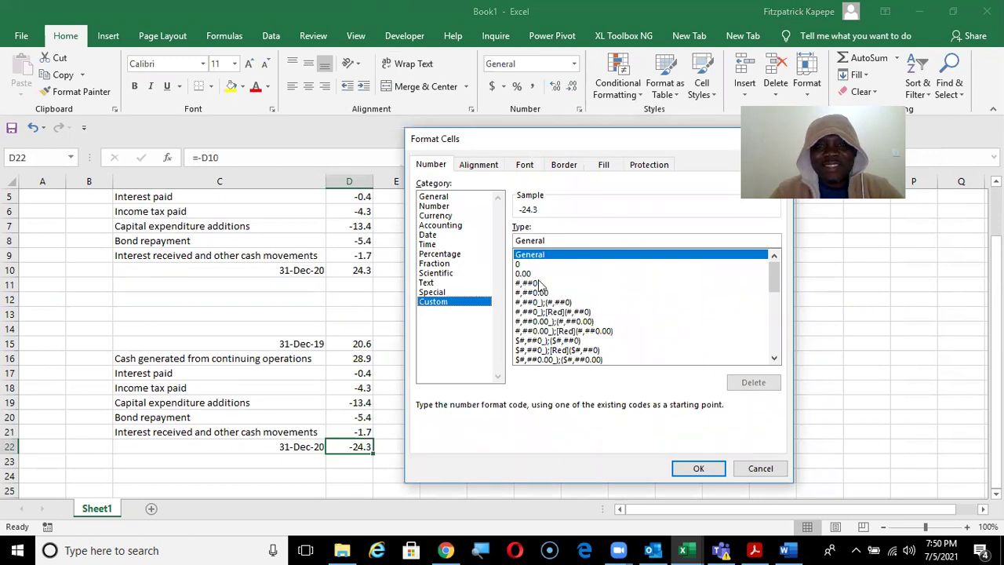
pyautogui.click(553, 244)
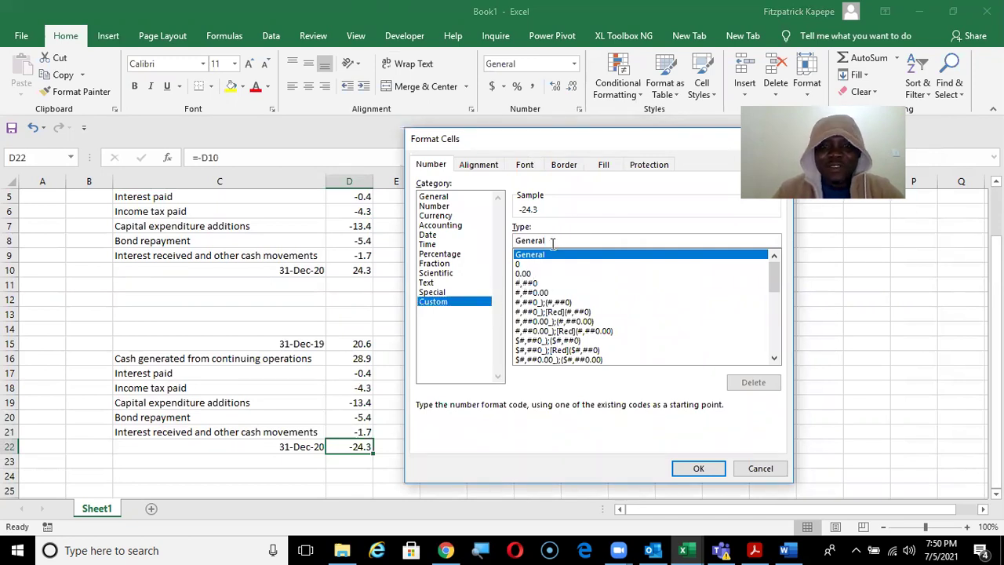
pyautogui.press('BackSpace')
pyautogui.press('BackSpace')
pyautogui.press('BackSpace')
pyautogui.press('BackSpace')
pyautogui.press('BackSpace')
pyautogui.press('BackSpace')
pyautogui.press('BackSpace')
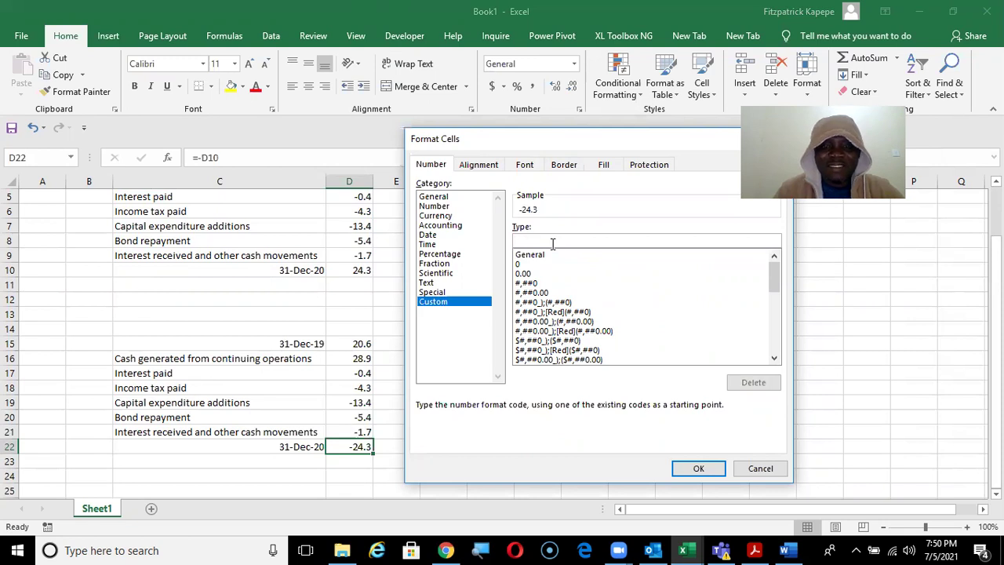
pyautogui.write('0.0')
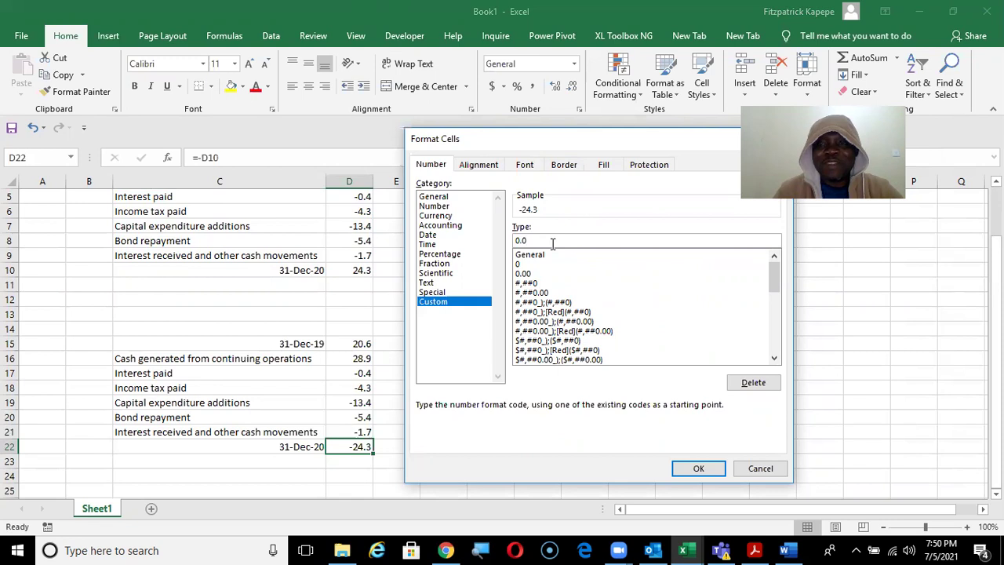
pyautogui.write(';')
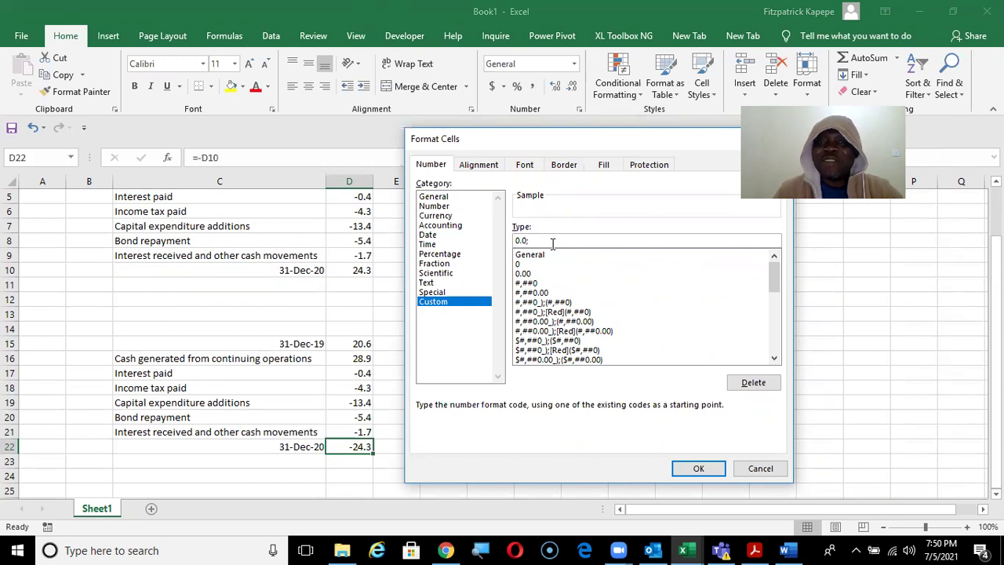
pyautogui.write('0.0')
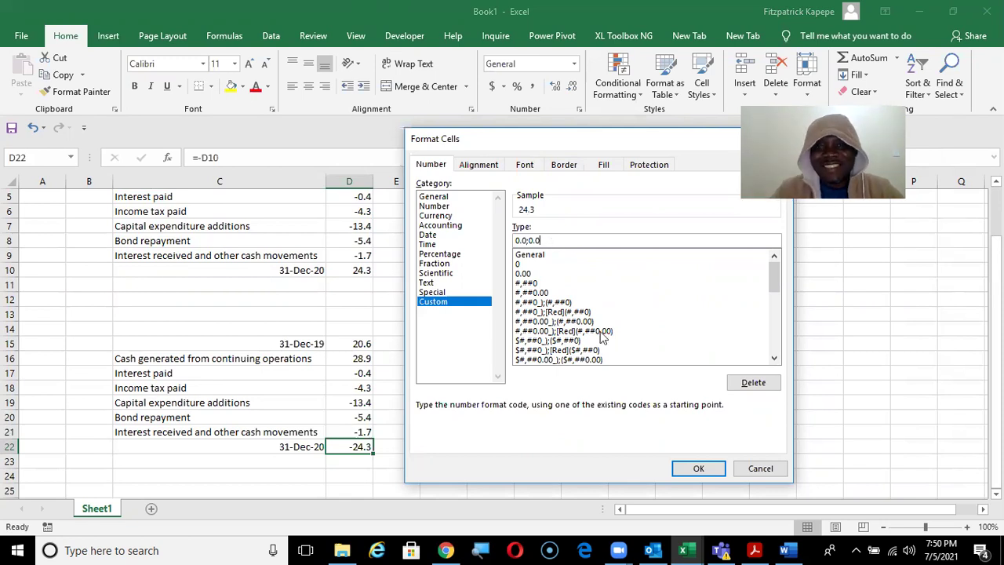
pyautogui.click(699, 469)
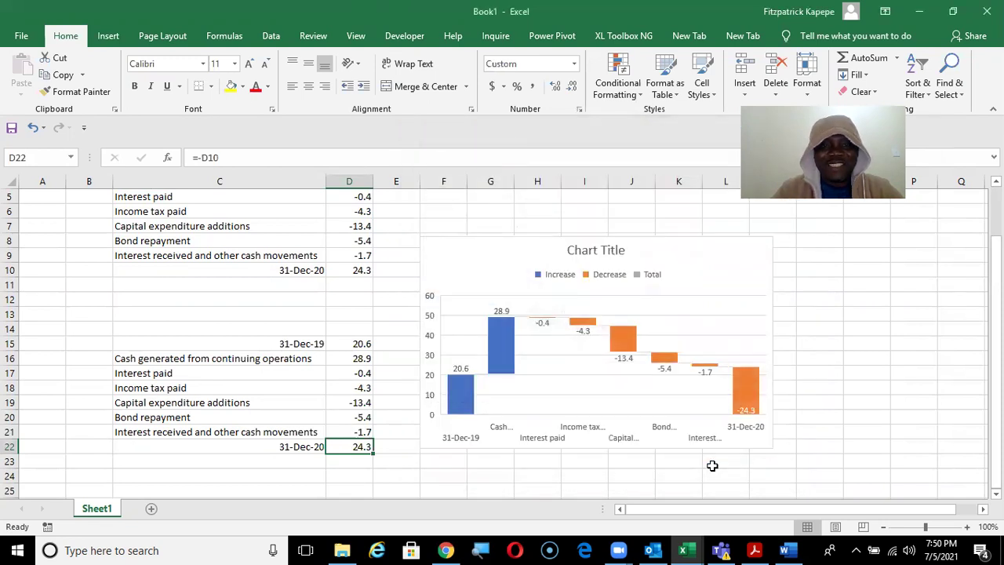
pyautogui.click(421, 475)
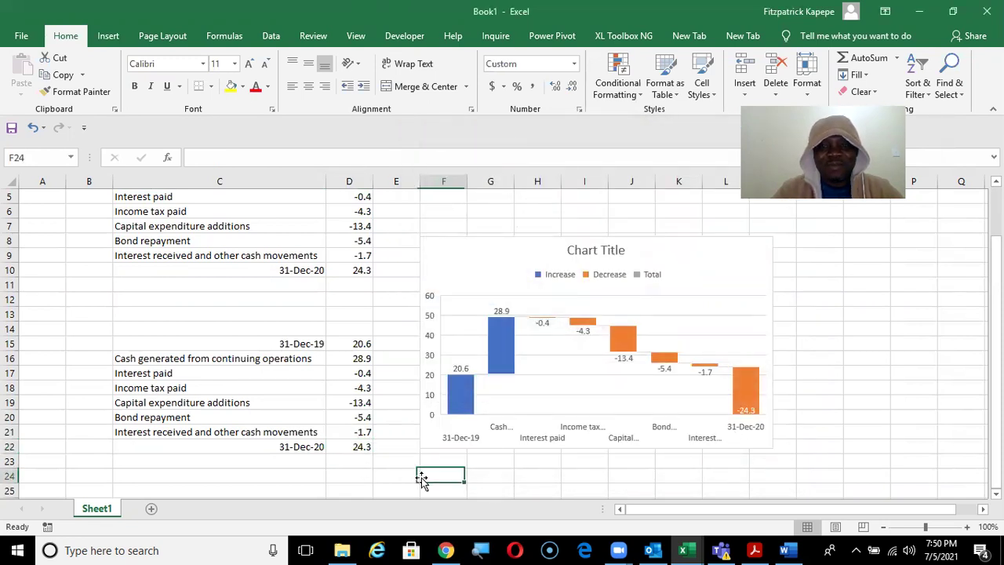
# Delete the existing waterfall chart and insert a new one from the copied table in C15:D22.
pyautogui.click(699, 243)
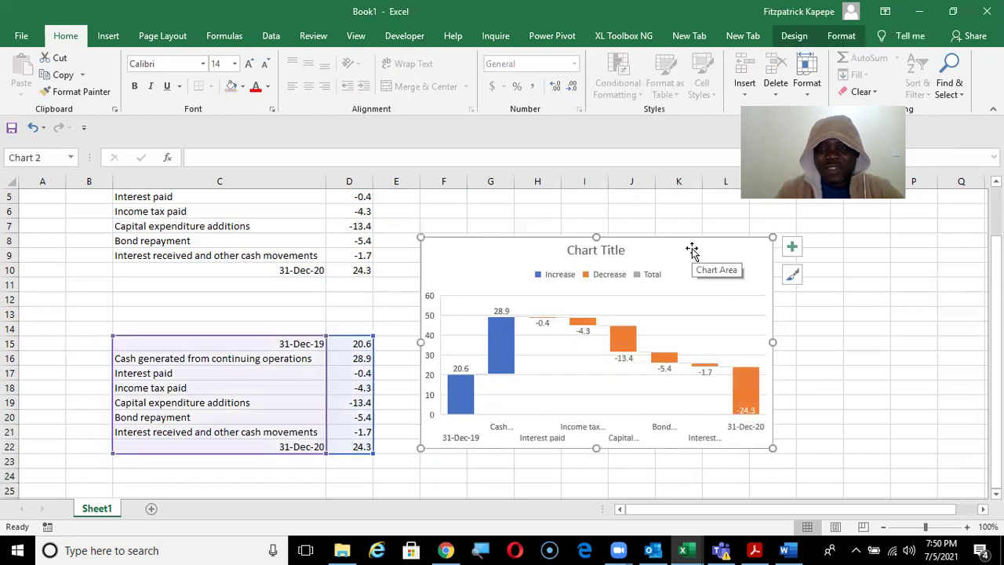
pyautogui.press('Delete')
pyautogui.moveTo(202, 347); pyautogui.dragTo(358, 447)
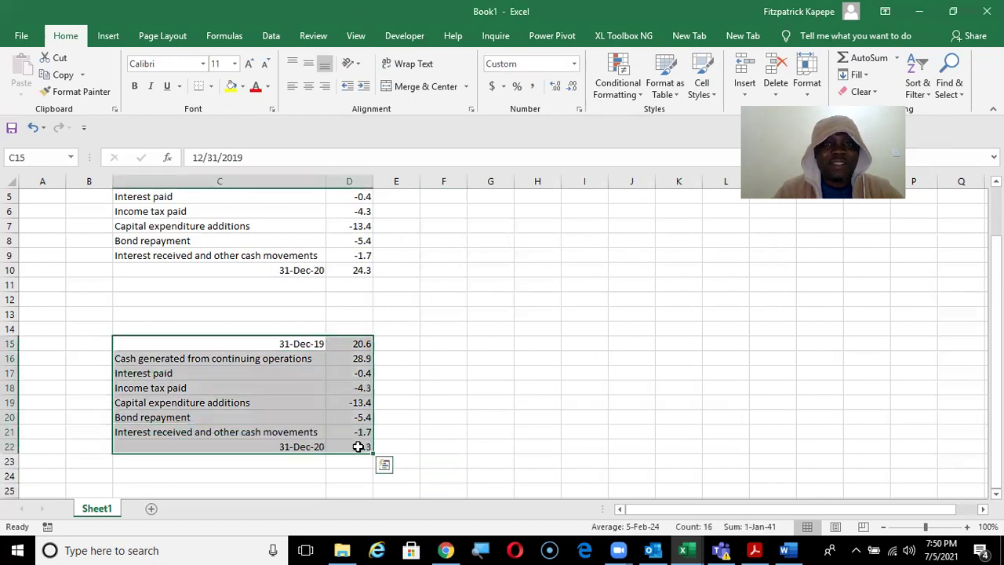
pyautogui.click(109, 36)
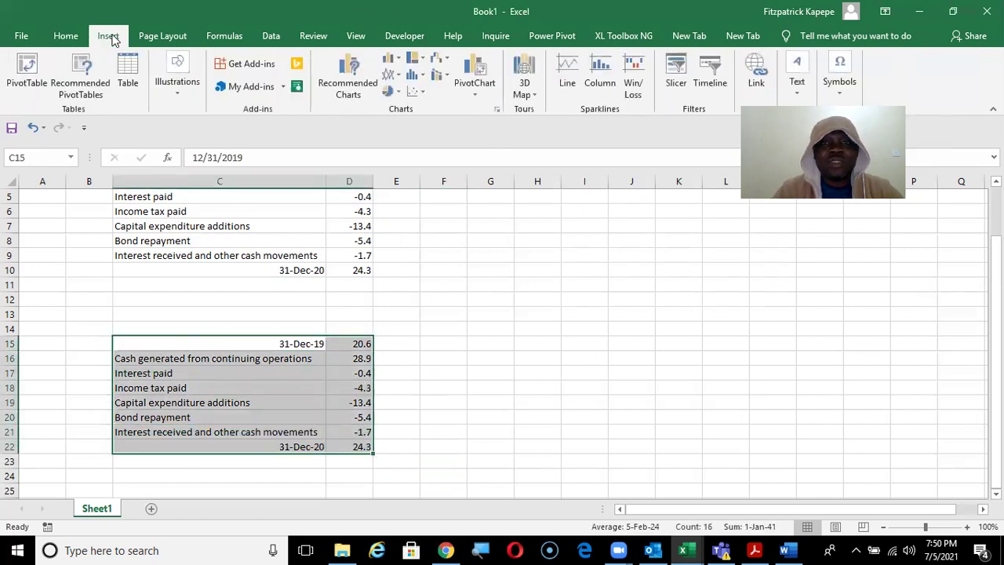
pyautogui.click(441, 58)
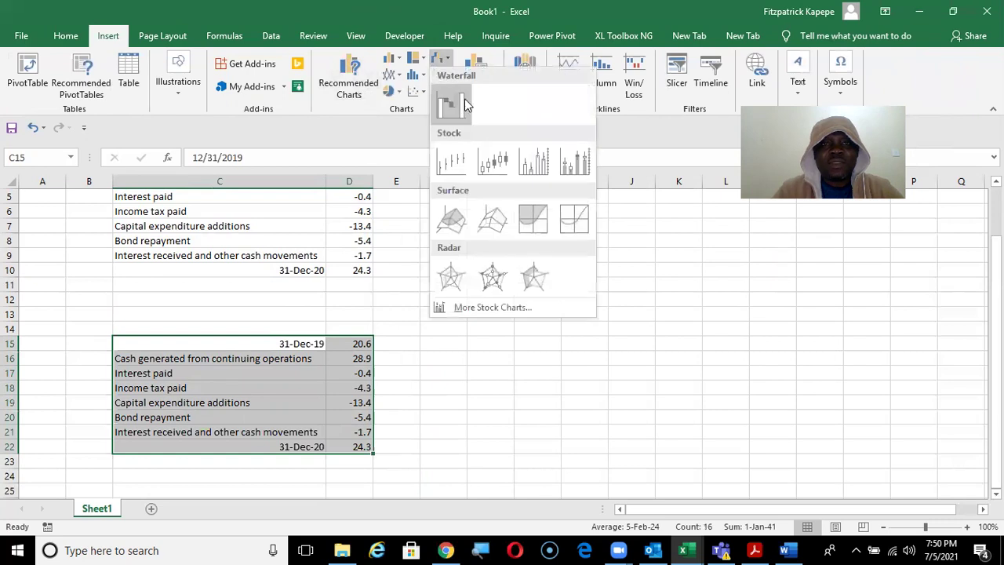
pyautogui.click(460, 102)
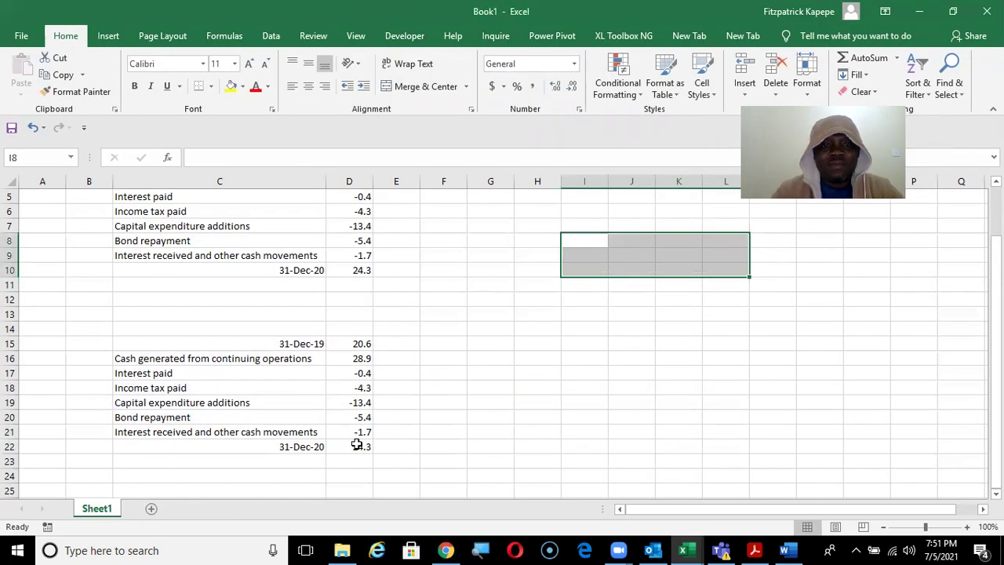
# Select the copied table C15:D22 again, insert a waterfall chart from it and place it beside the data.
pyautogui.click(357, 445)
pyautogui.moveTo(176, 355); pyautogui.dragTo(363, 430)
pyautogui.moveTo(209, 343); pyautogui.dragTo(359, 446)
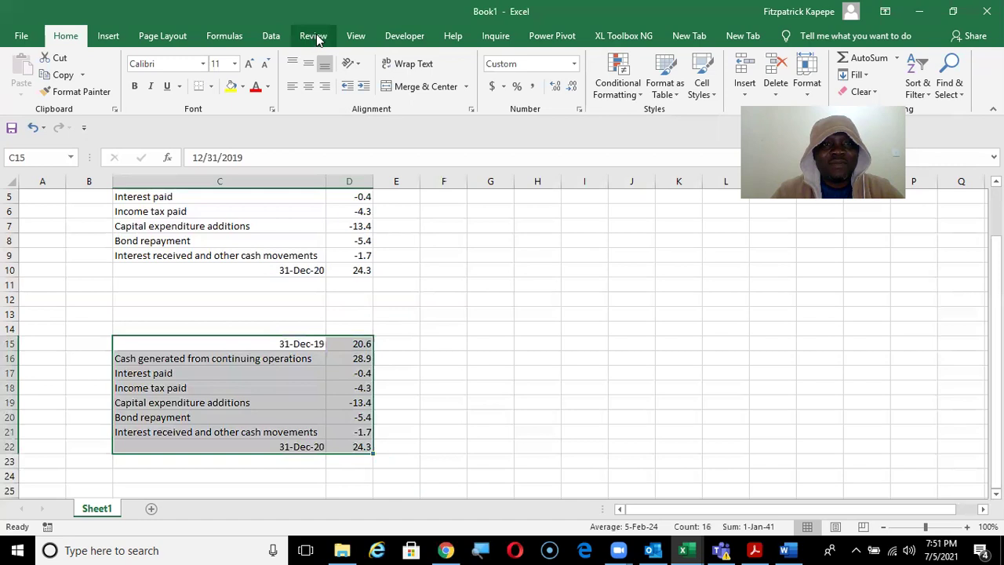
pyautogui.click(110, 35)
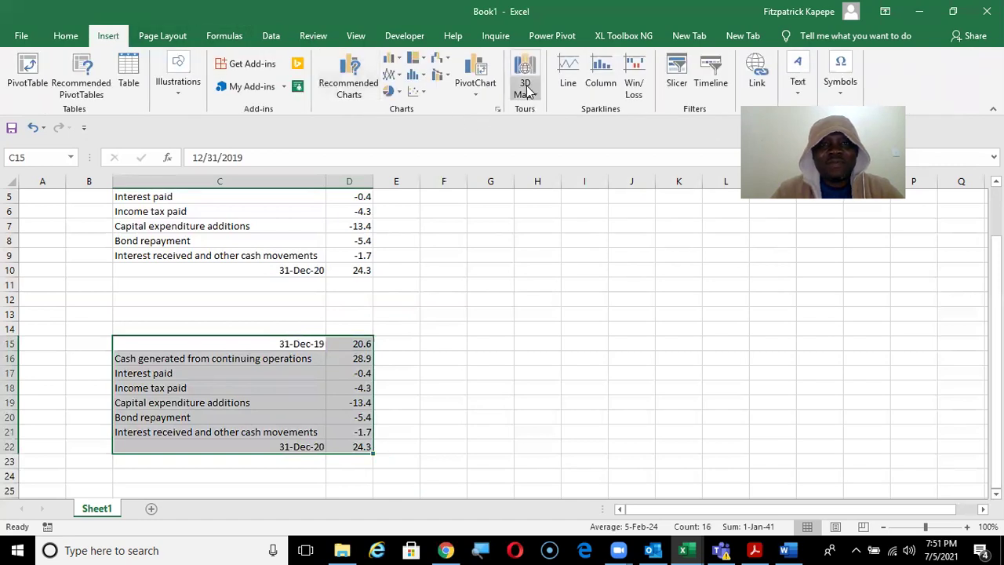
pyautogui.click(442, 59)
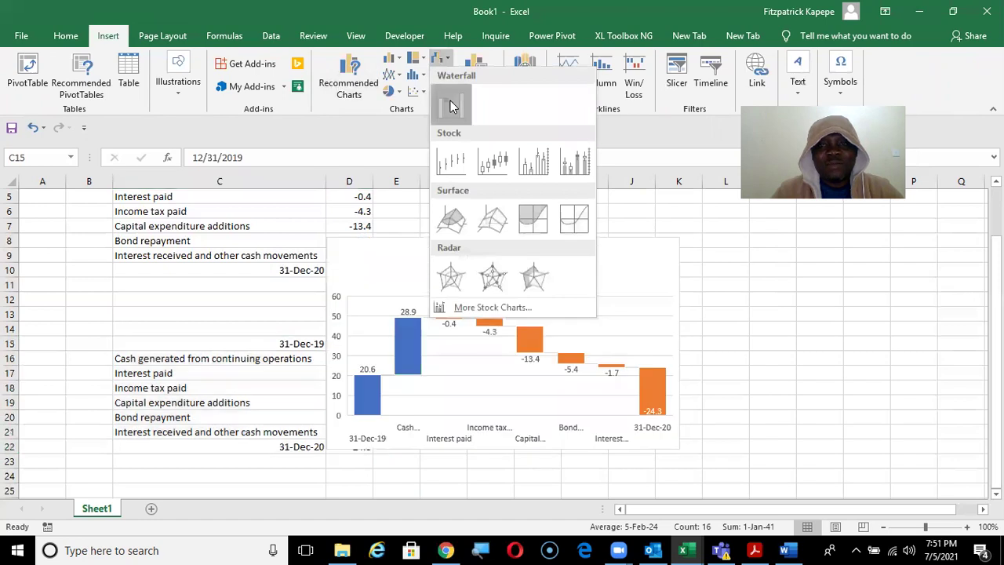
pyautogui.click(451, 103)
pyautogui.moveTo(610, 246); pyautogui.dragTo(750, 271)
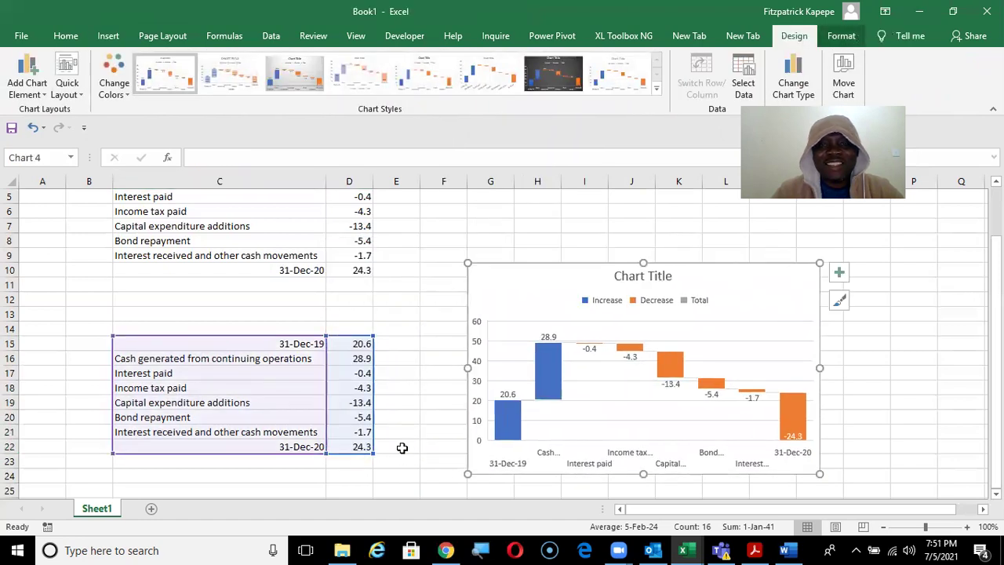
# Give only the 31-Dec-20 bar's data label the custom number format 0.0;0.0 in the waterfall chart.
pyautogui.click(795, 432)
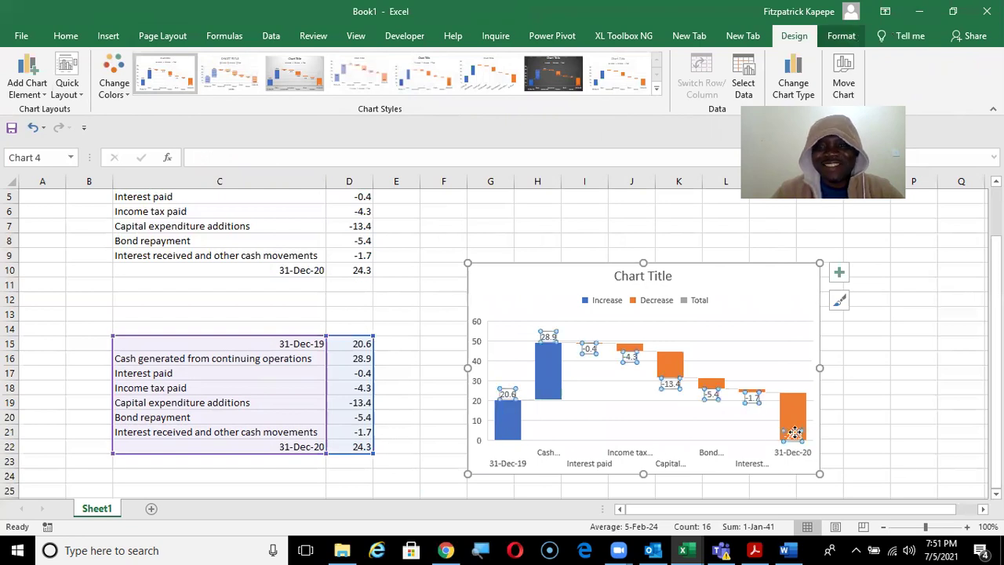
pyautogui.click(910, 407)
pyautogui.click(792, 440)
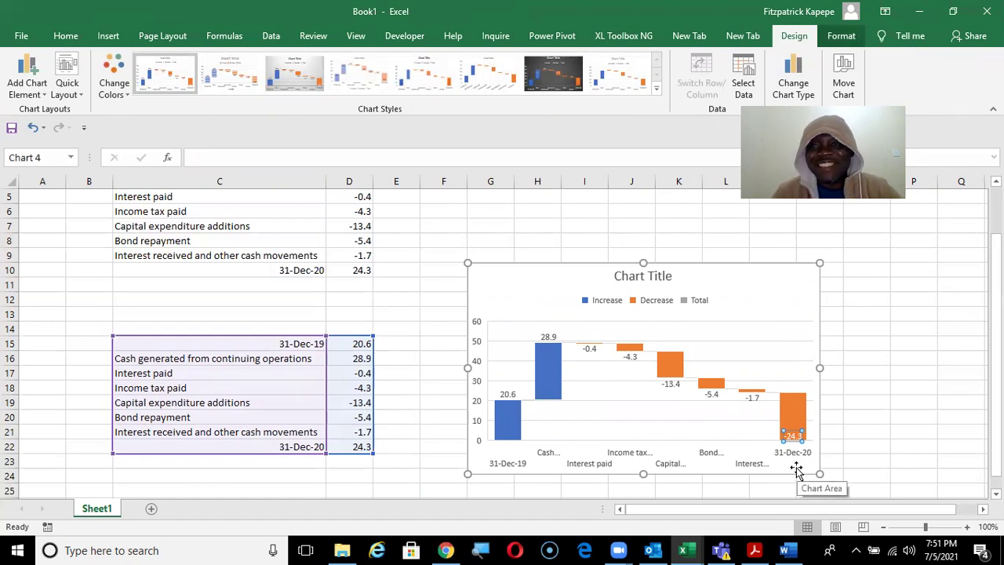
pyautogui.hotkey('ctrl', '1')
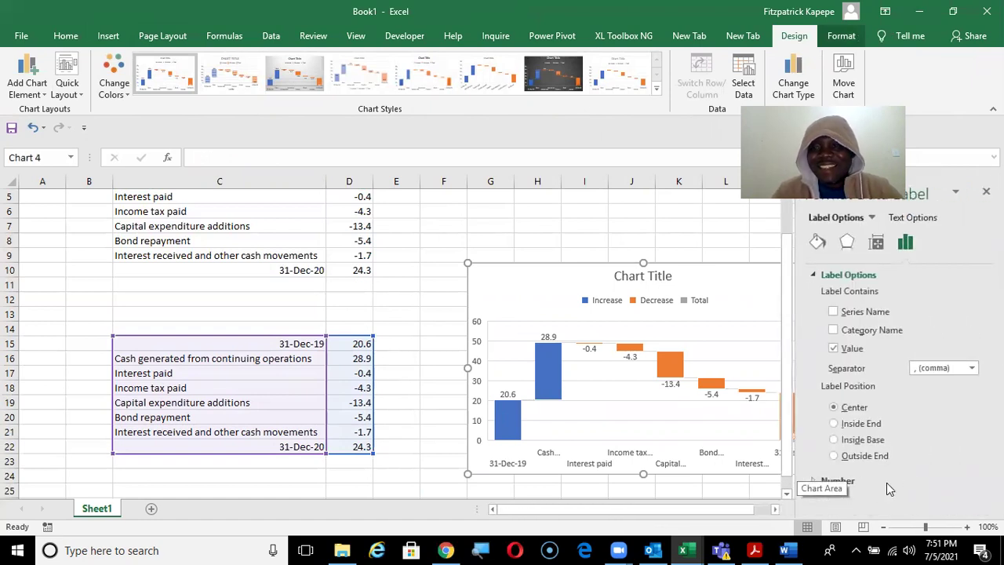
pyautogui.click(844, 476)
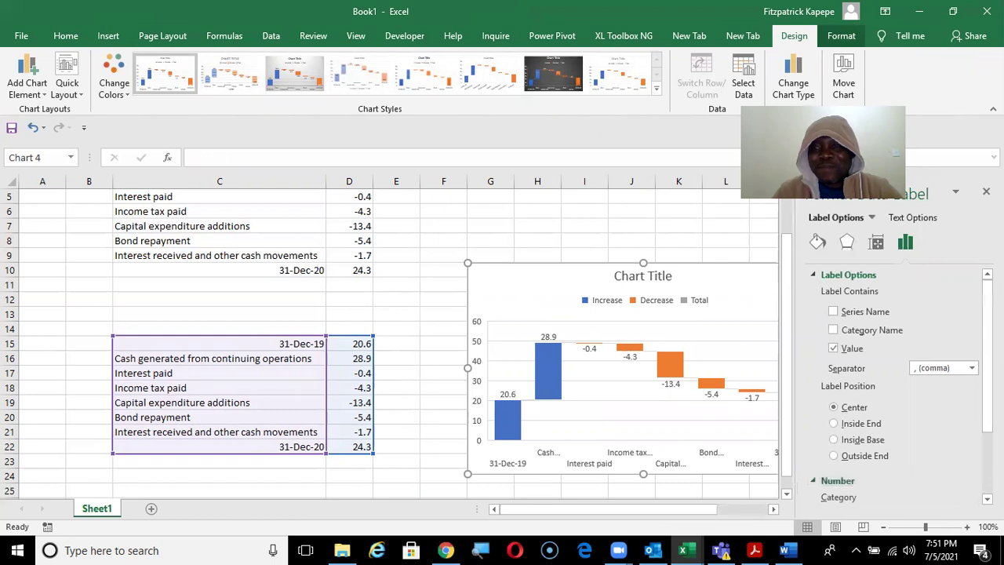
pyautogui.moveTo(988, 367); pyautogui.dragTo(988, 428)
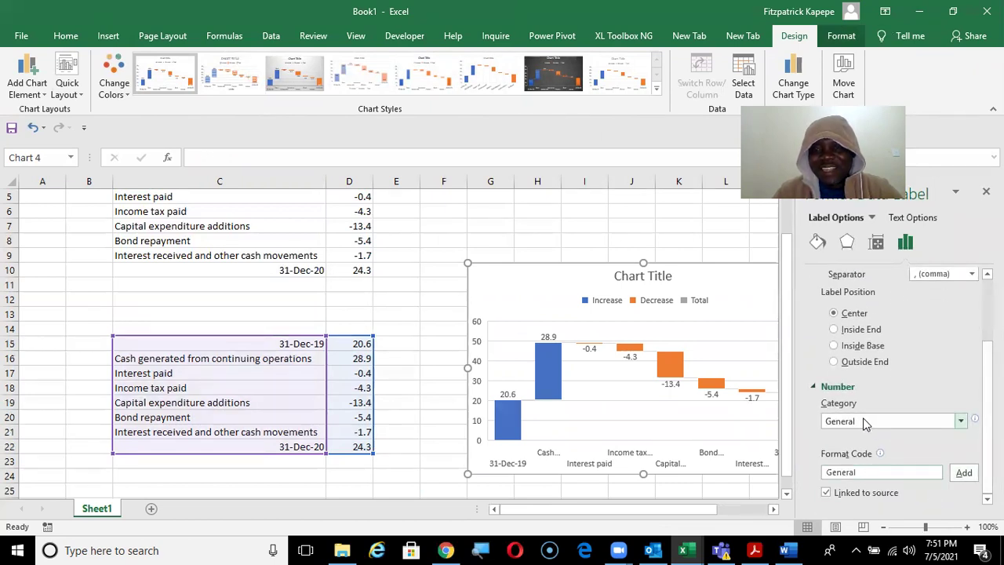
pyautogui.click(861, 472)
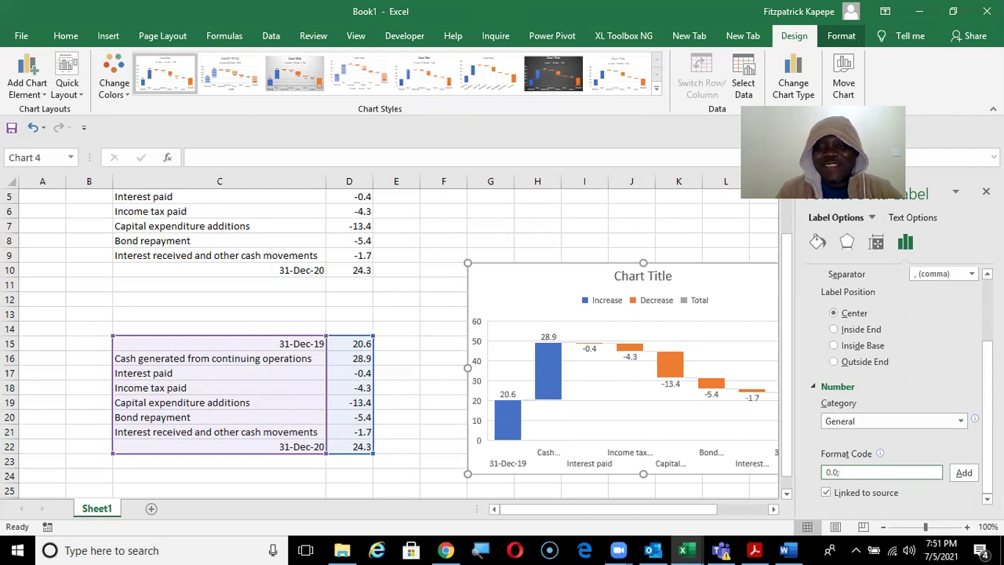
pyautogui.write(';')
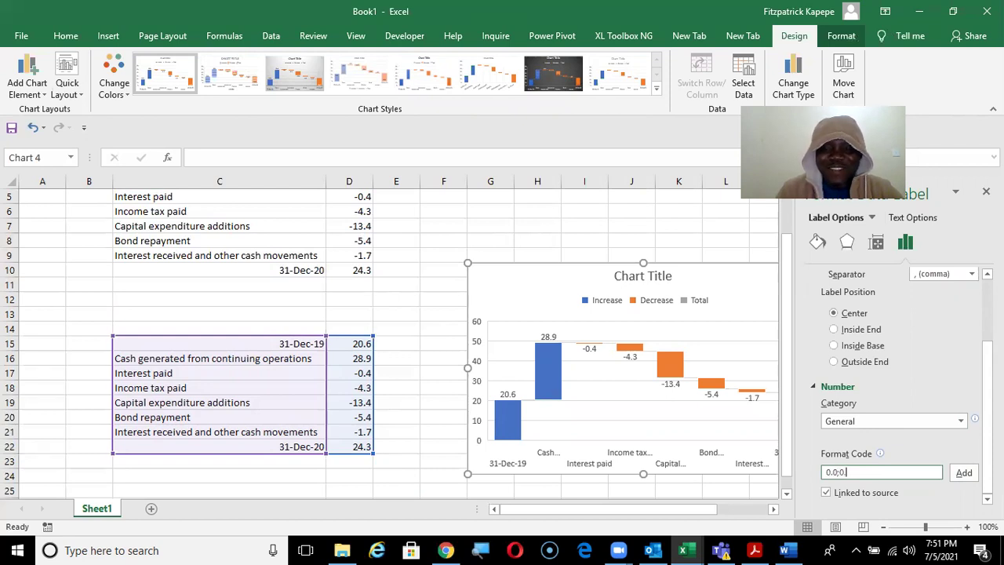
pyautogui.click(947, 472)
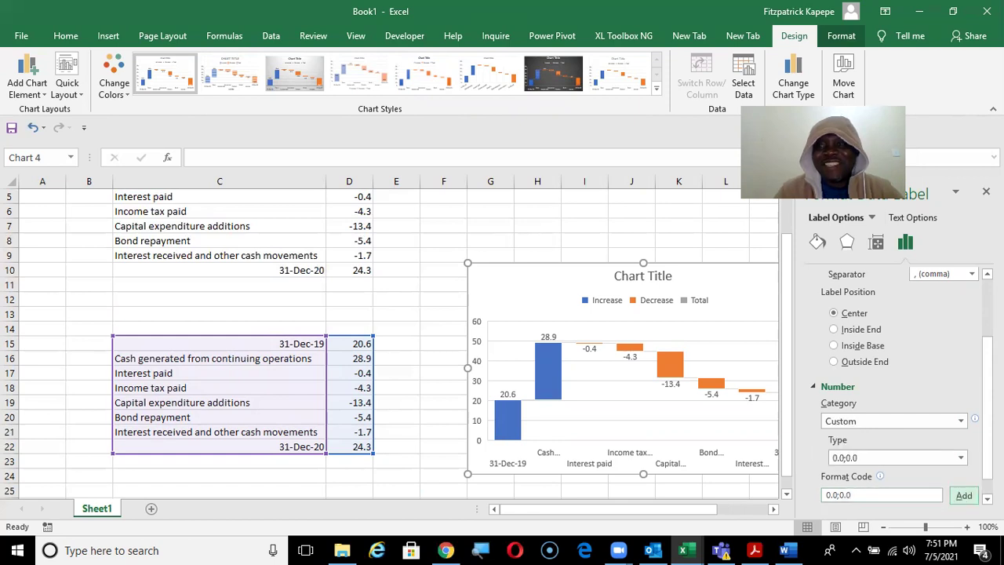
pyautogui.click(984, 191)
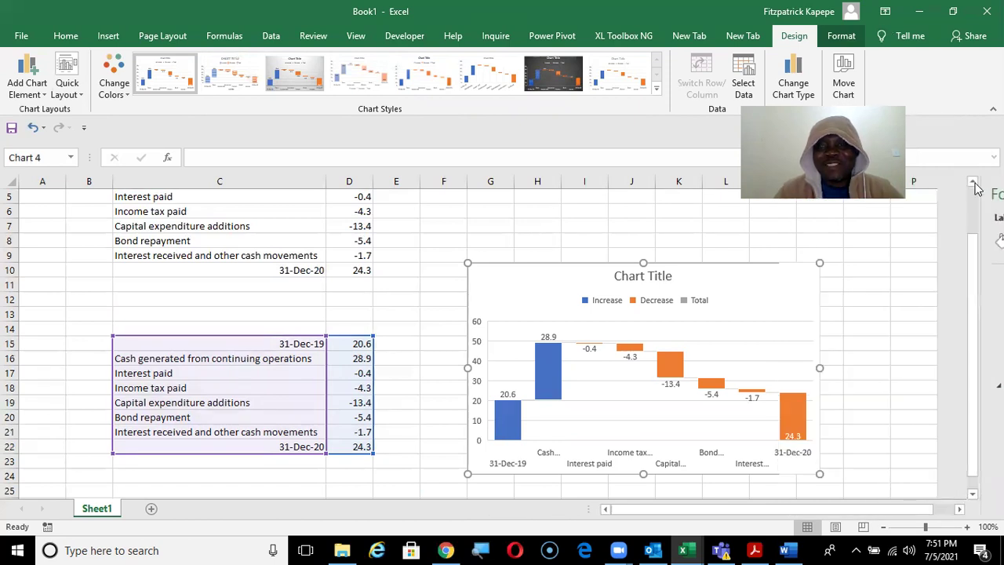
# Move the waterfall chart so that it overlaps the two data tables on Sheet1.
pyautogui.click(671, 241)
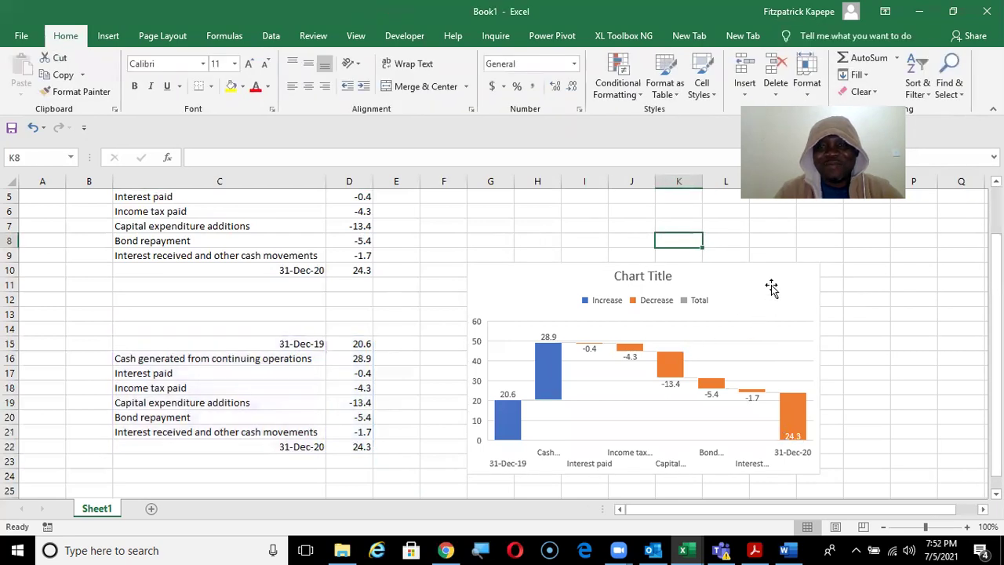
pyautogui.moveTo(762, 269); pyautogui.dragTo(522, 242)
pyautogui.click(689, 270)
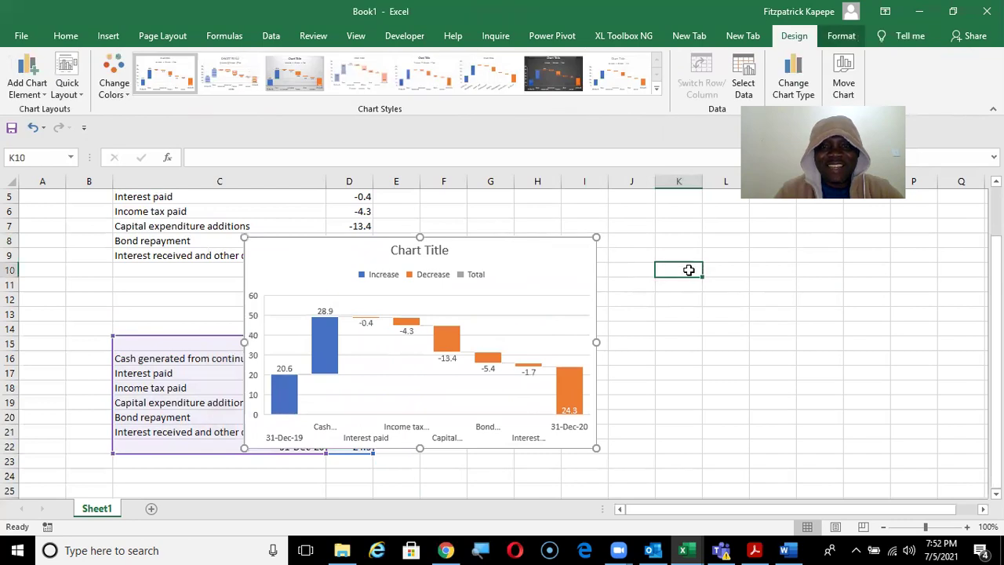
# Add a new sheet, Sheet2, and move the waterfall chart from Sheet1 onto it at cell C6.
pyautogui.click(151, 508)
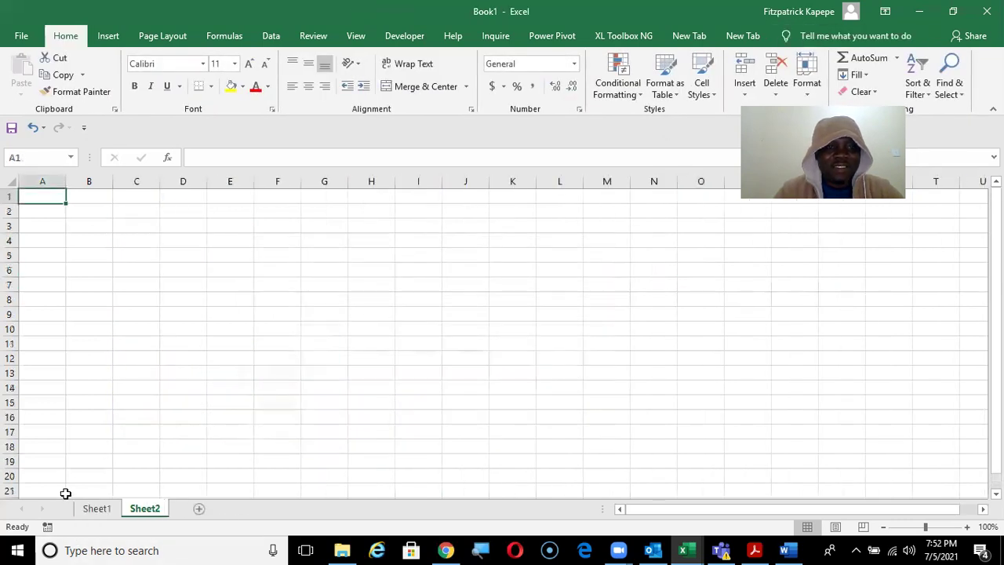
pyautogui.click(99, 509)
pyautogui.click(555, 247)
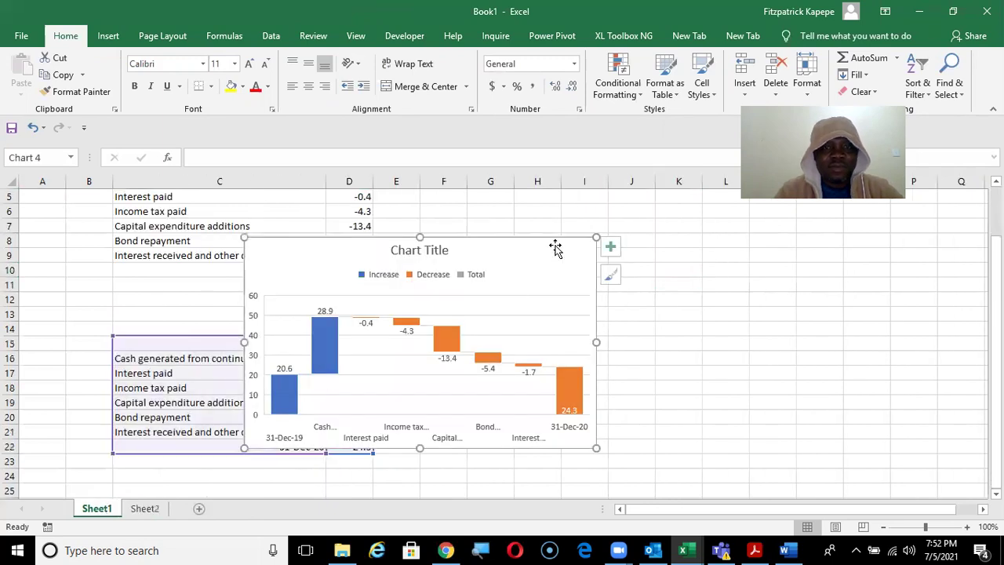
pyautogui.hotkey('ctrl', 'x')
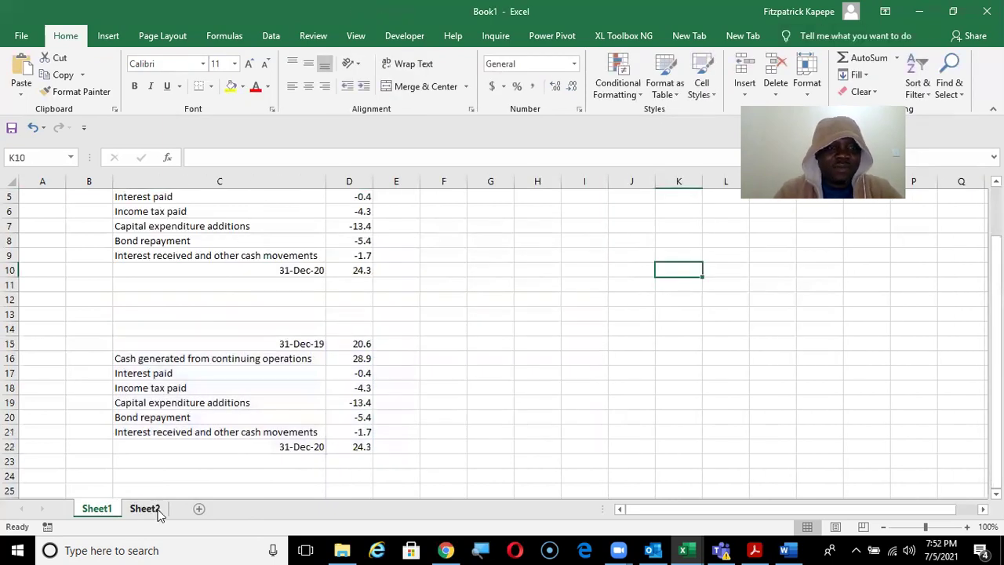
pyautogui.click(155, 509)
pyautogui.click(155, 268)
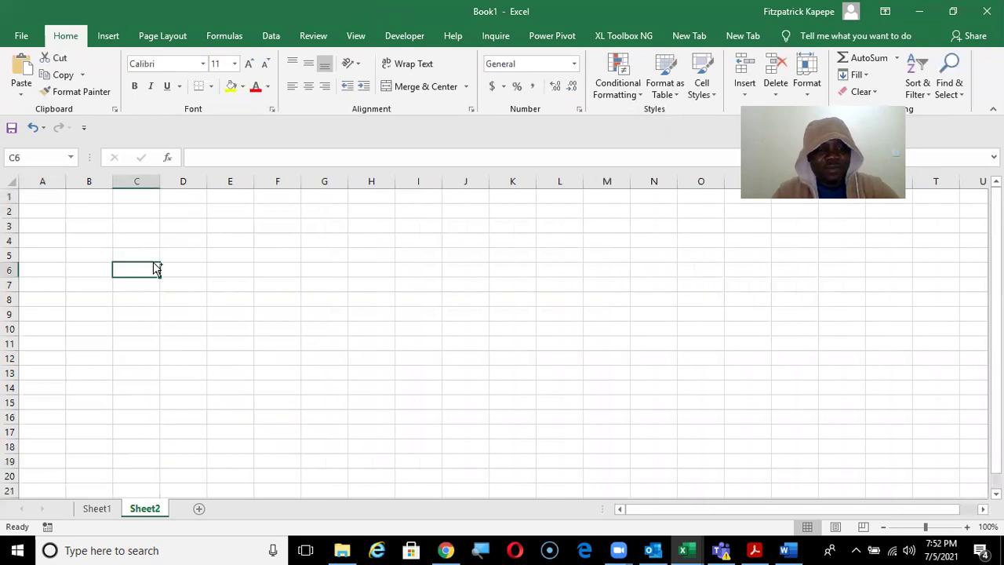
pyautogui.hotkey('ctrl', 'v')
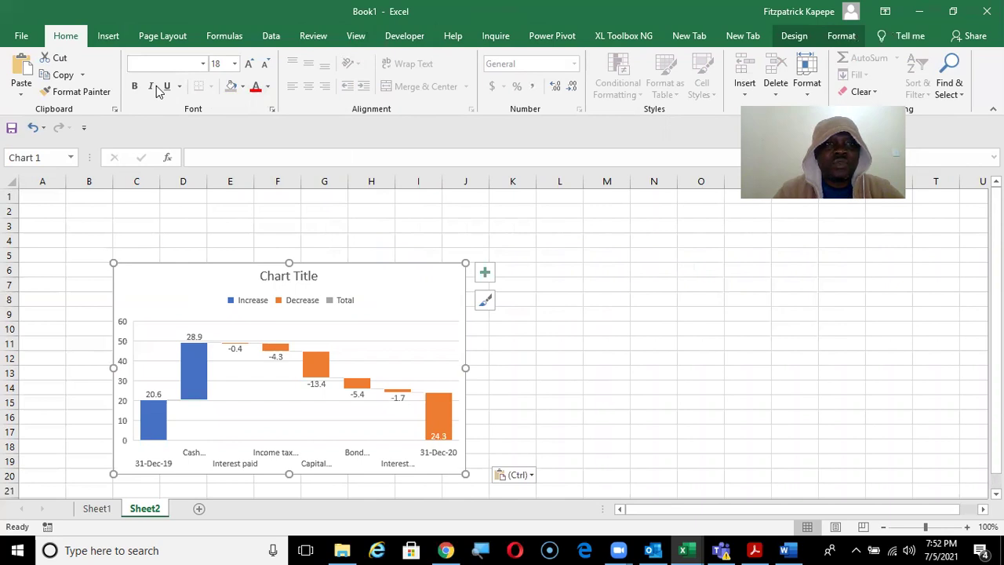
# Hide the worksheet gridlines on Sheet2.
pyautogui.click(352, 38)
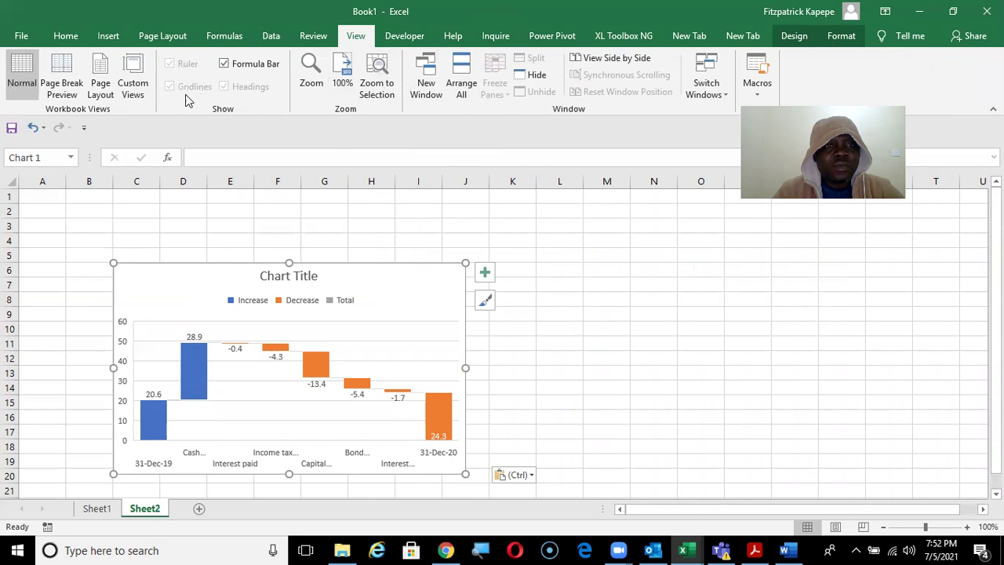
pyautogui.click(462, 240)
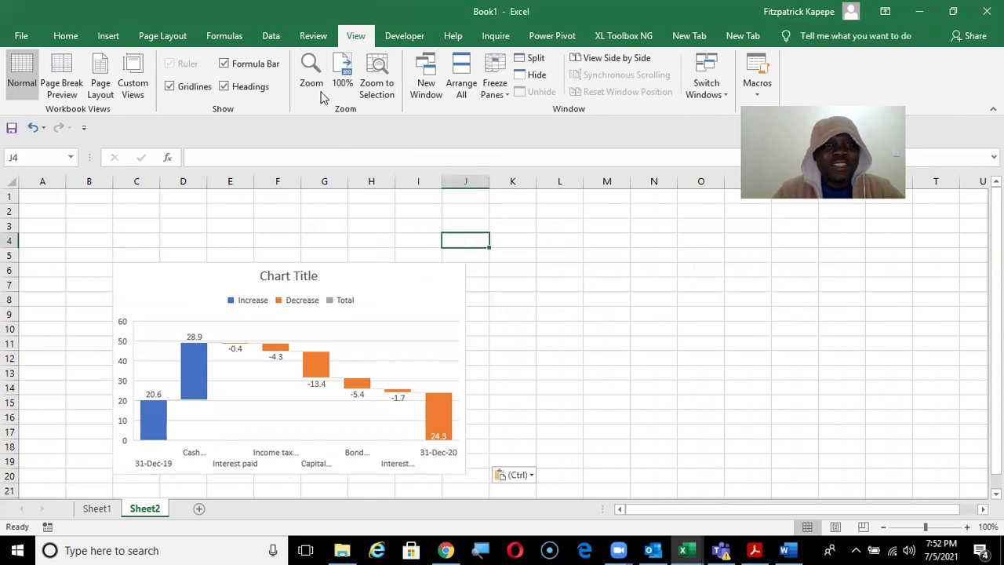
pyautogui.click(169, 86)
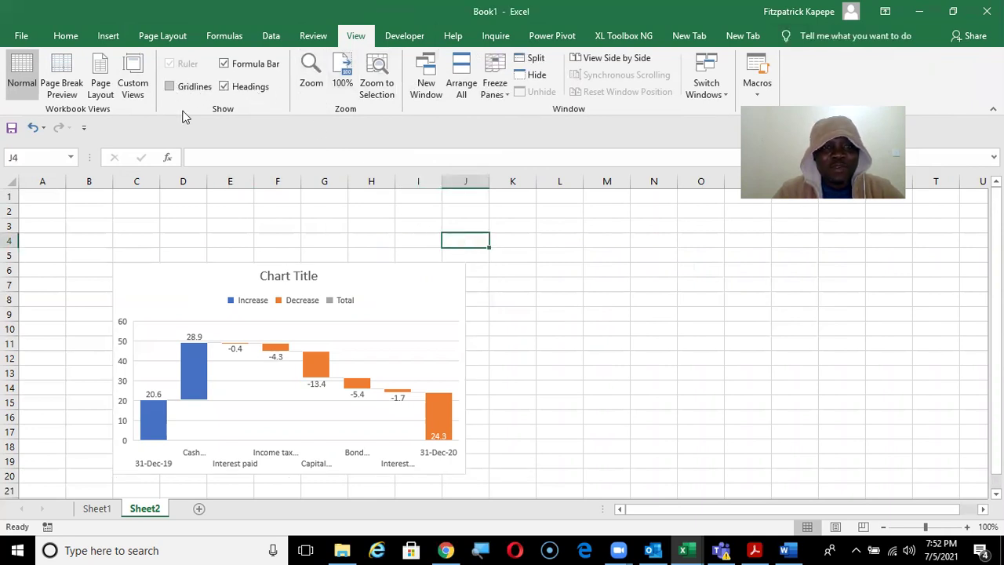
pyautogui.click(357, 236)
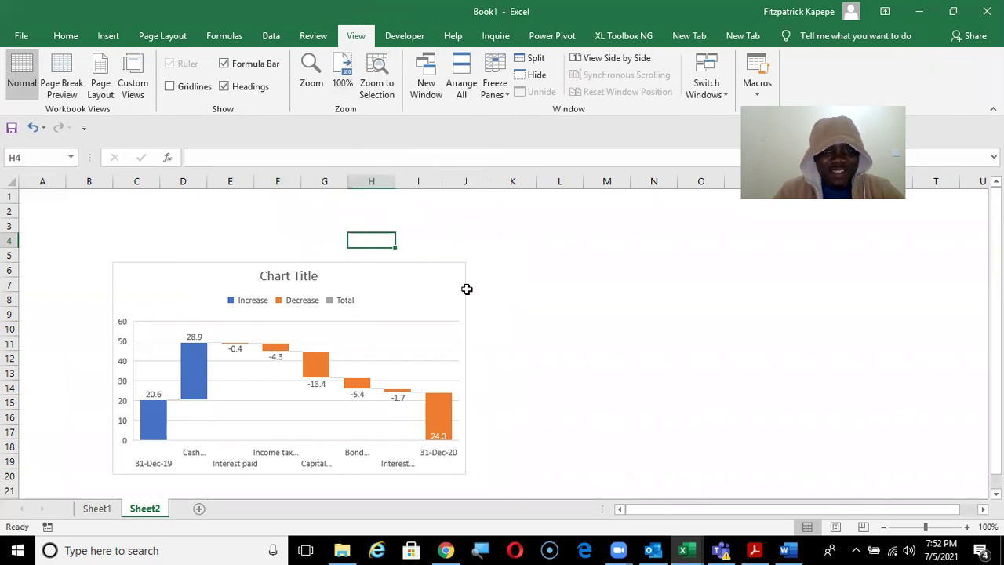
# Reposition the waterfall chart on Sheet2 and enlarge it to cover about D3:P21.
pyautogui.moveTo(445, 263); pyautogui.dragTo(541, 228)
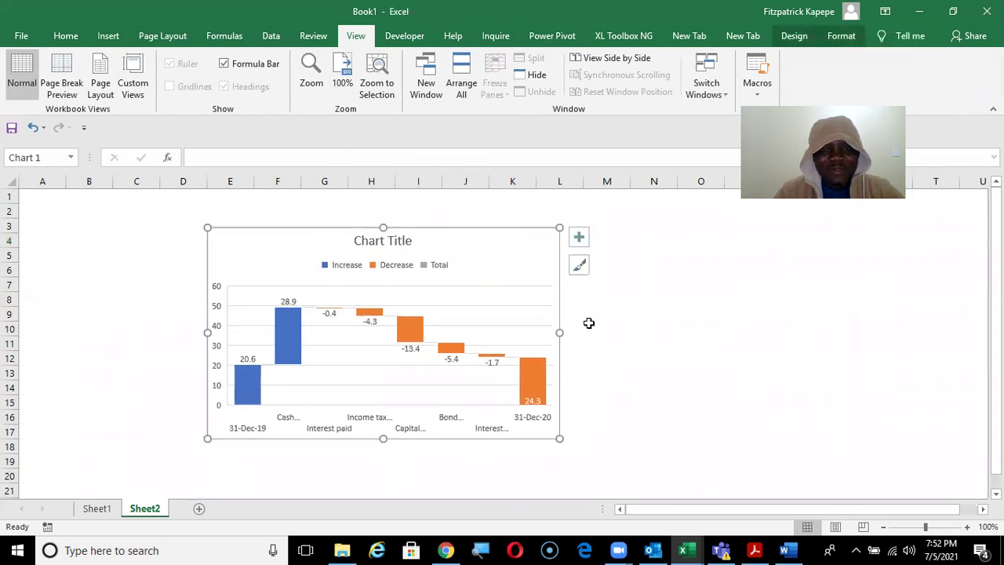
pyautogui.moveTo(595, 332); pyautogui.dragTo(633, 332)
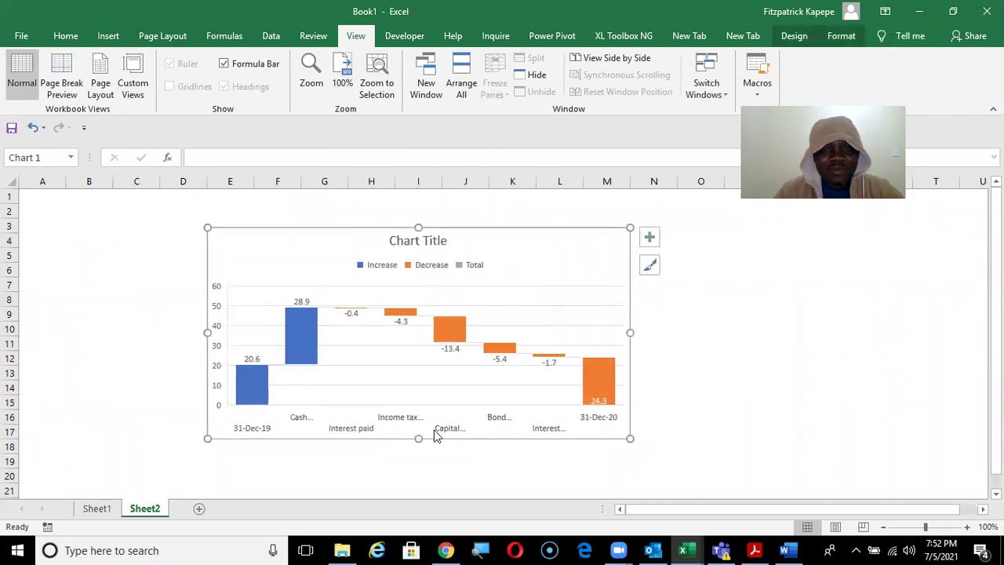
pyautogui.moveTo(419, 440); pyautogui.dragTo(417, 470)
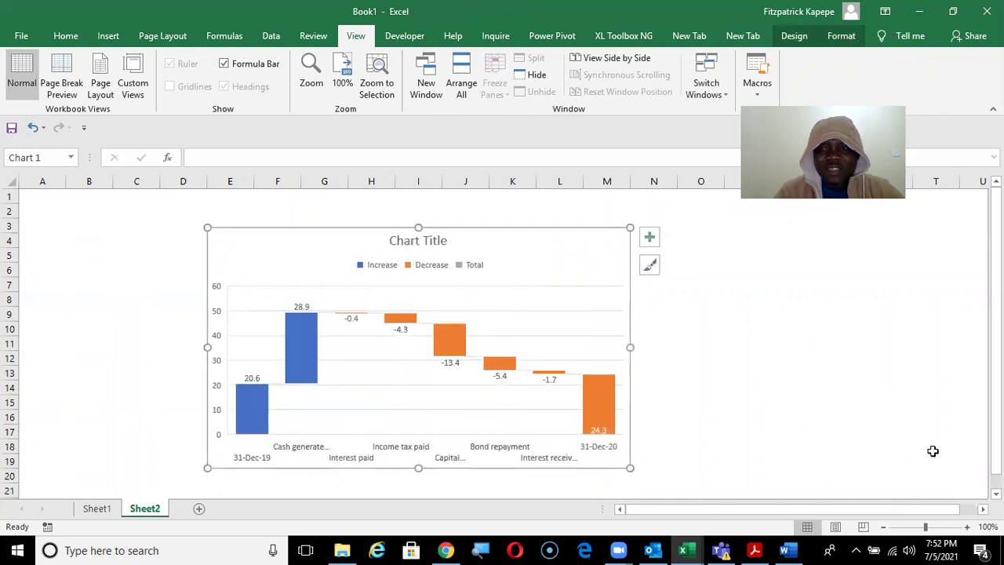
pyautogui.scroll(-1, 503, 345)
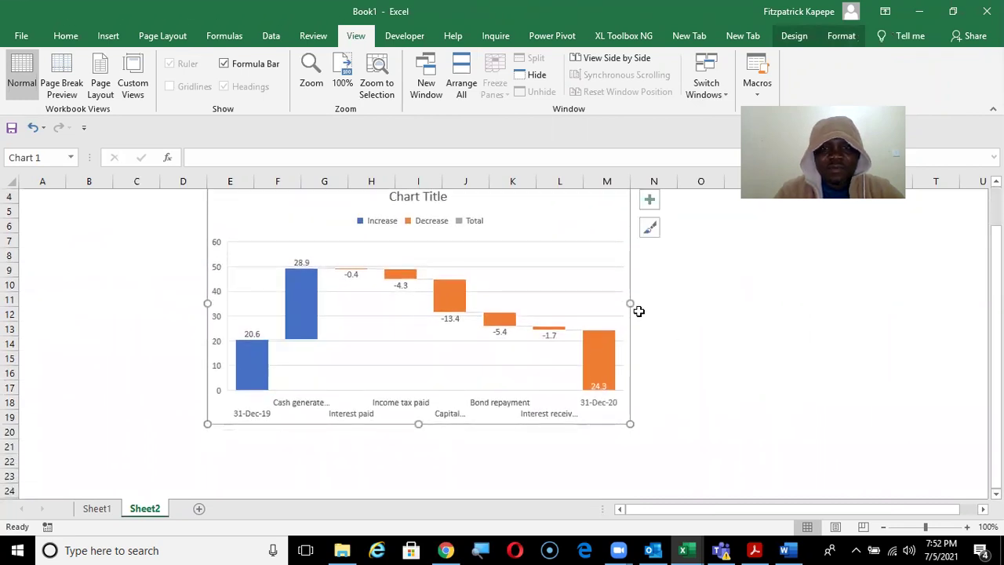
pyautogui.moveTo(637, 301); pyautogui.dragTo(785, 326)
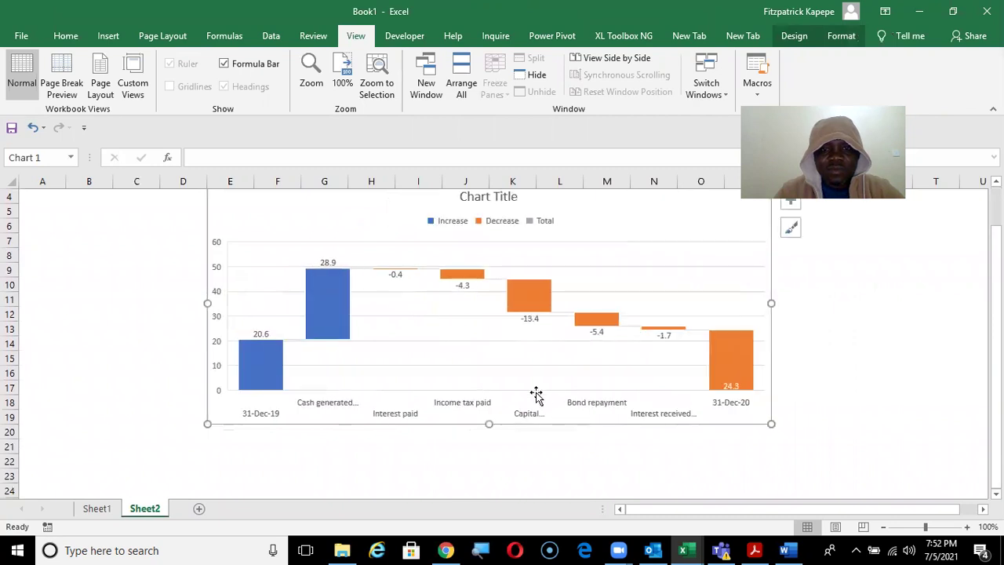
pyautogui.moveTo(485, 430); pyautogui.dragTo(482, 458)
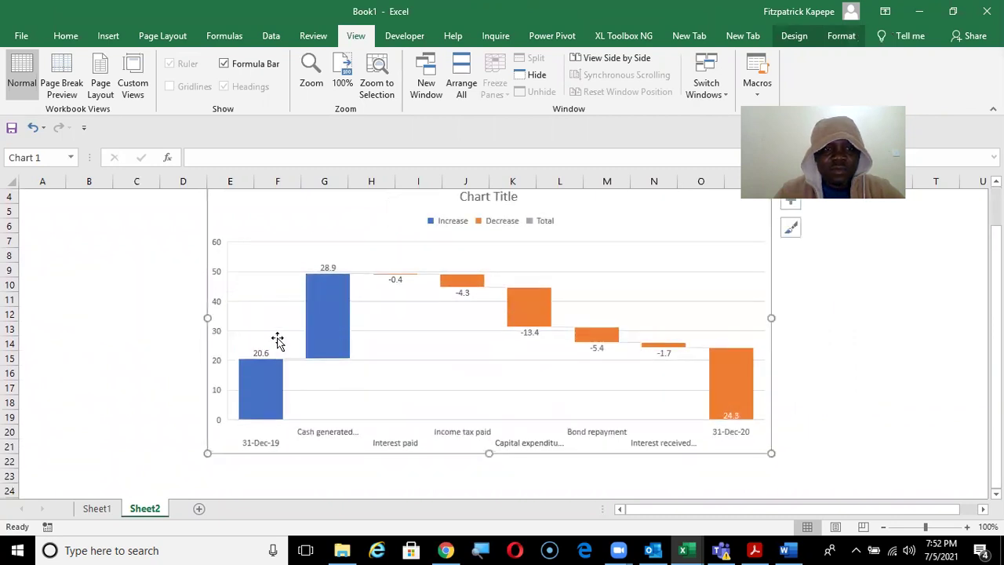
pyautogui.moveTo(204, 315); pyautogui.dragTo(160, 314)
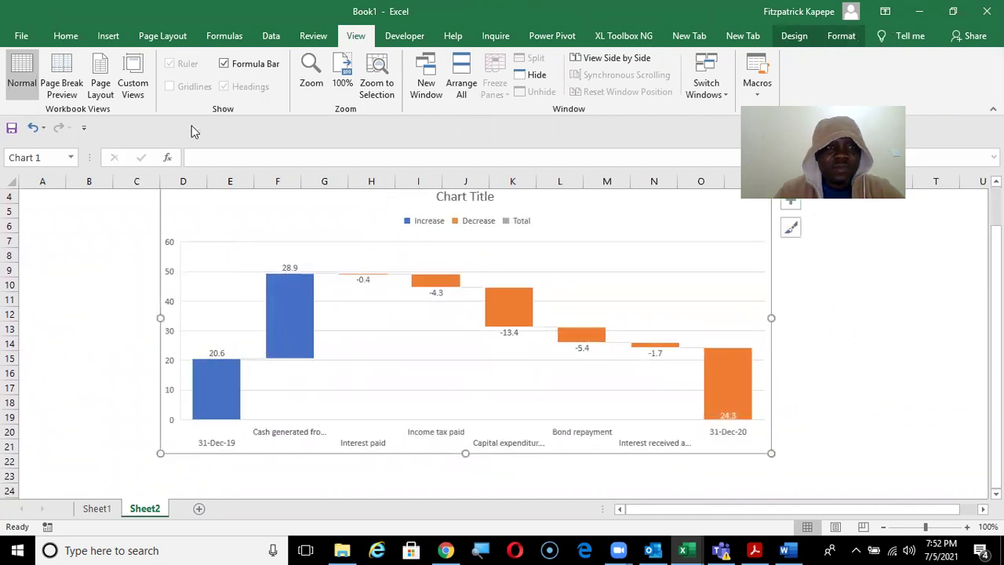
# Collapse the ribbon and enlarge the waterfall chart further, extending it to column Q and down to row 28.
pyautogui.doubleClick(355, 36)
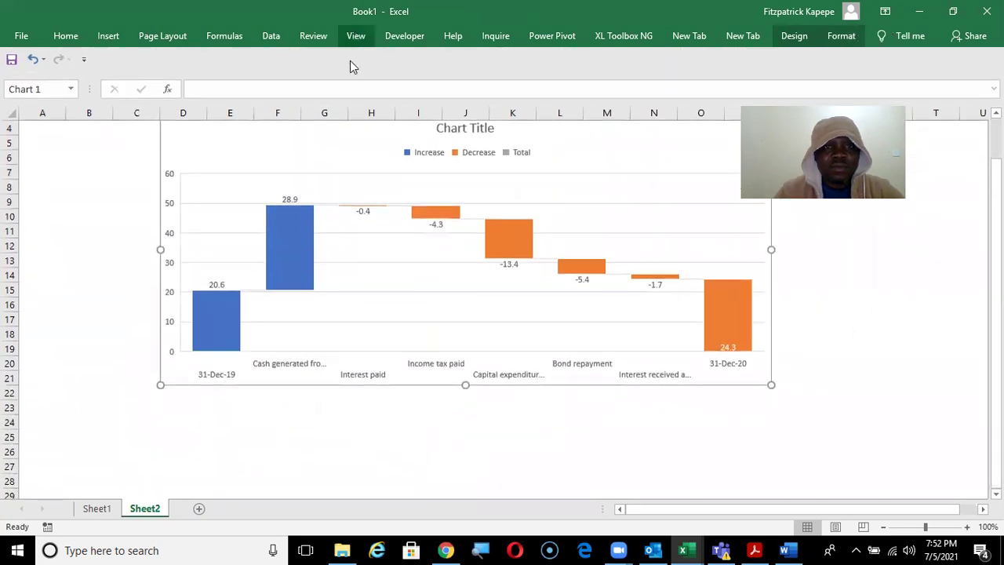
pyautogui.click(881, 376)
pyautogui.click(480, 377)
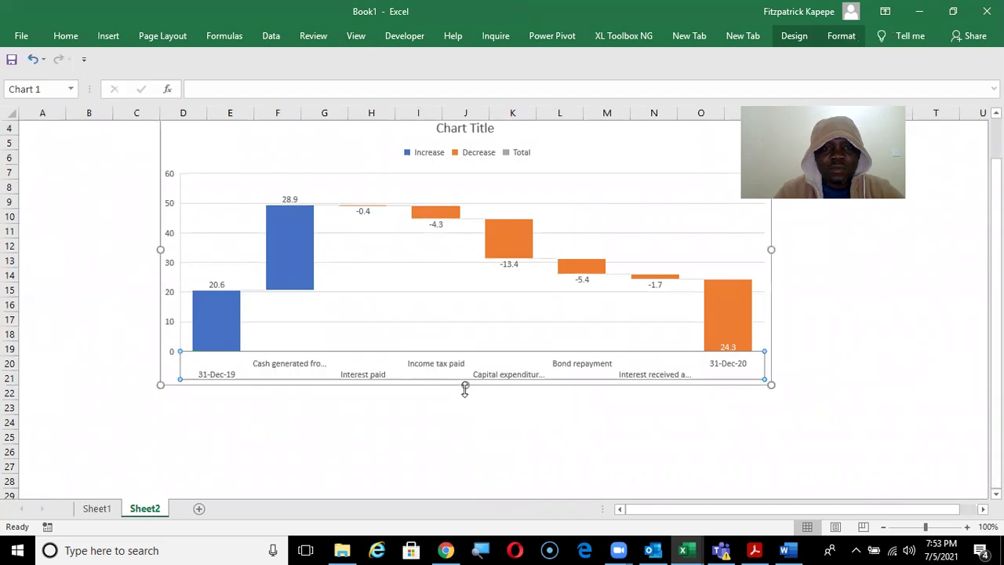
pyautogui.moveTo(464, 387); pyautogui.dragTo(465, 443)
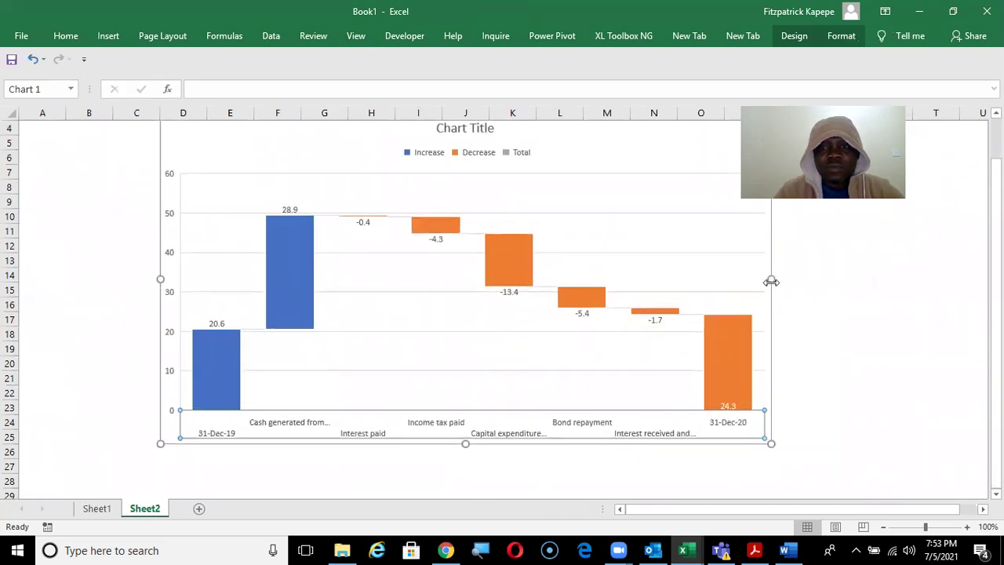
pyautogui.moveTo(786, 280); pyautogui.dragTo(820, 281)
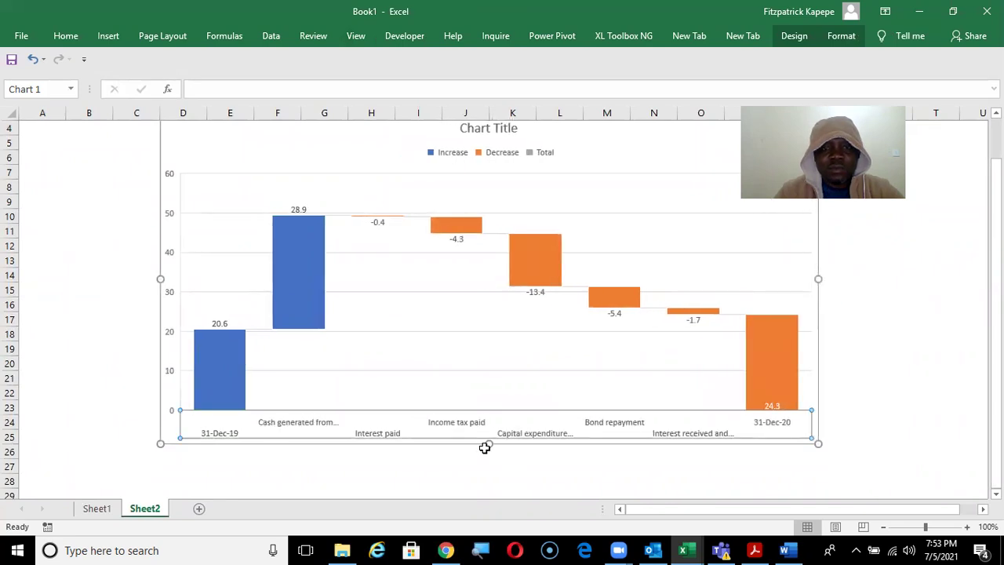
pyautogui.moveTo(489, 444); pyautogui.dragTo(489, 487)
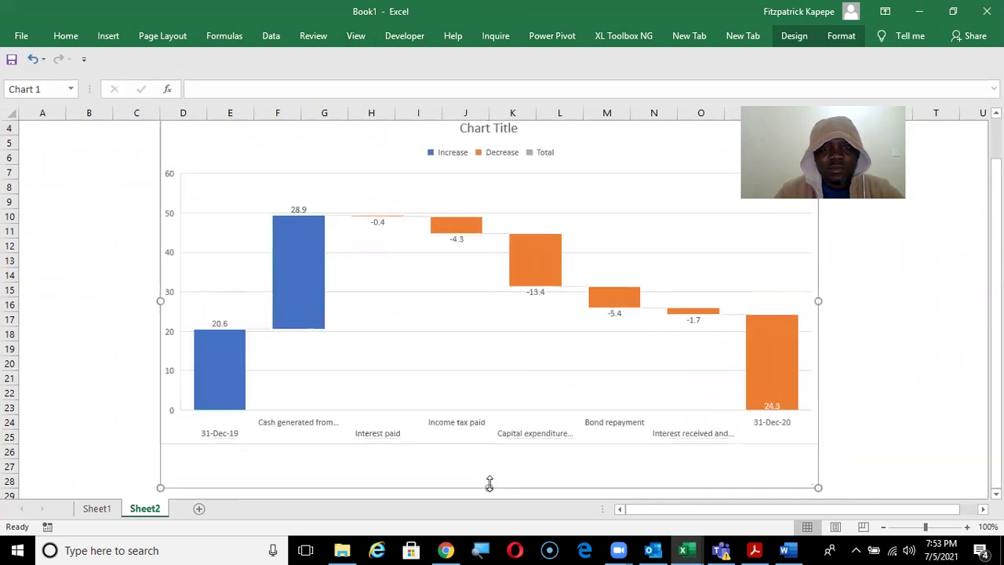
pyautogui.click(876, 347)
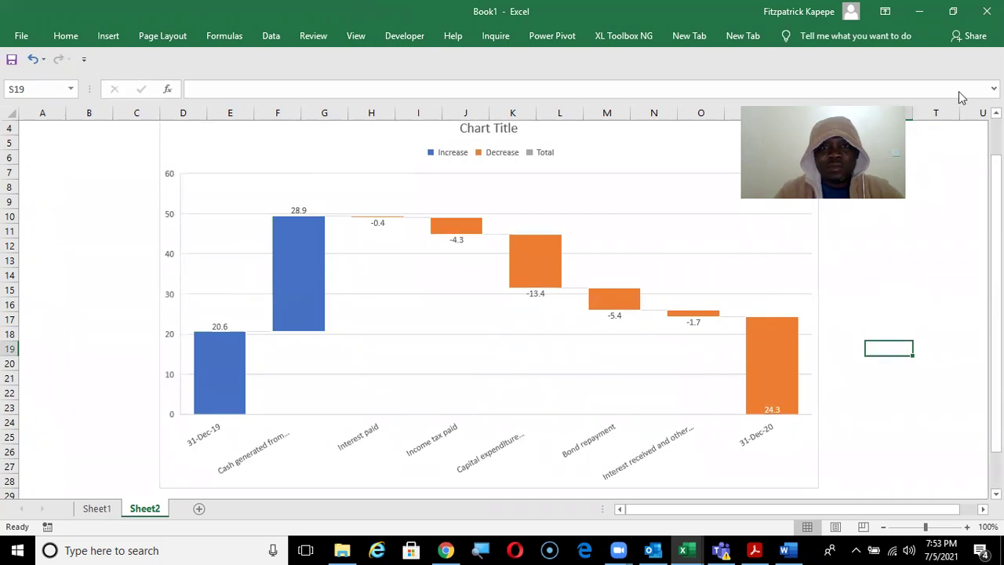
# Remove the horizontal gridlines from the waterfall chart and compare it with the chart in the audited report PDF.
pyautogui.click(671, 216)
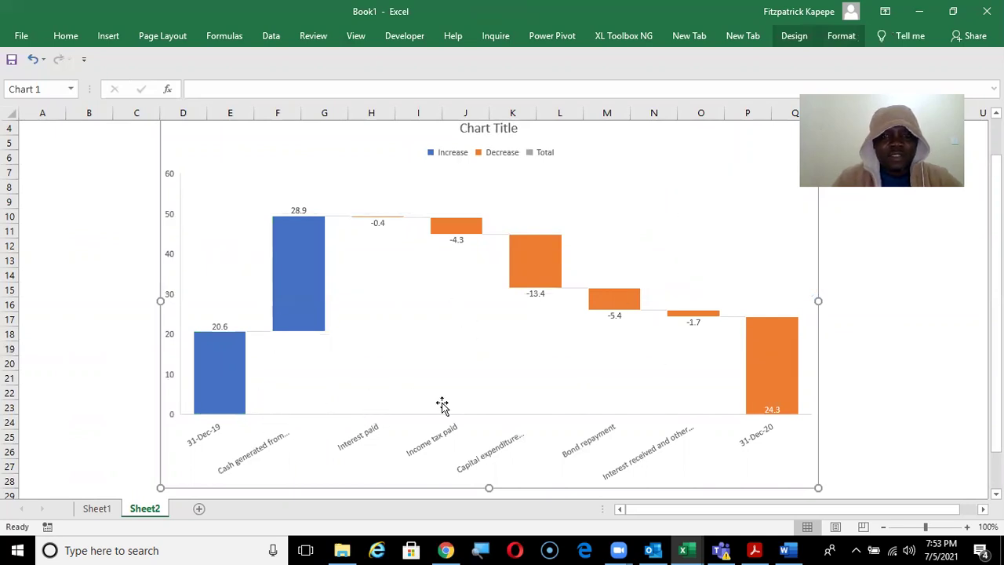
pyautogui.hotkey('alt', 'Tab')
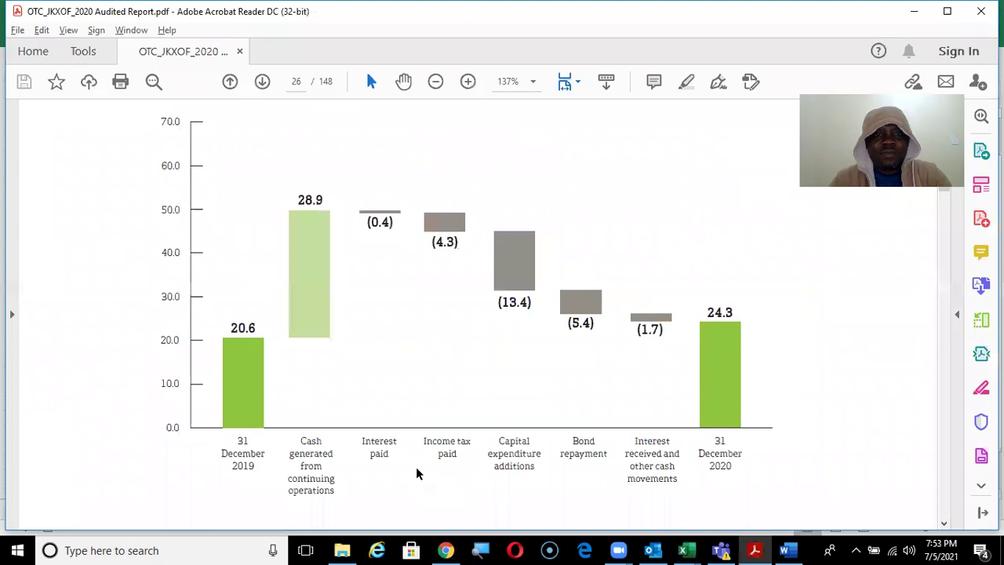
pyautogui.hotkey('alt', 'Tab')
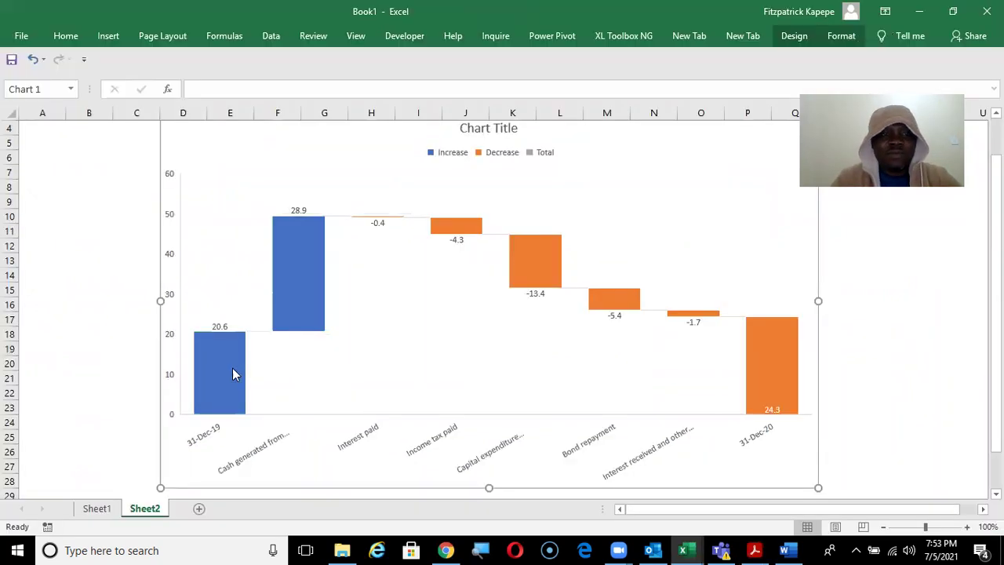
# Fill only the 31-Dec-19 bar of the waterfall chart with a dark green theme colour.
pyautogui.click(236, 345)
pyautogui.doubleClick(235, 346)
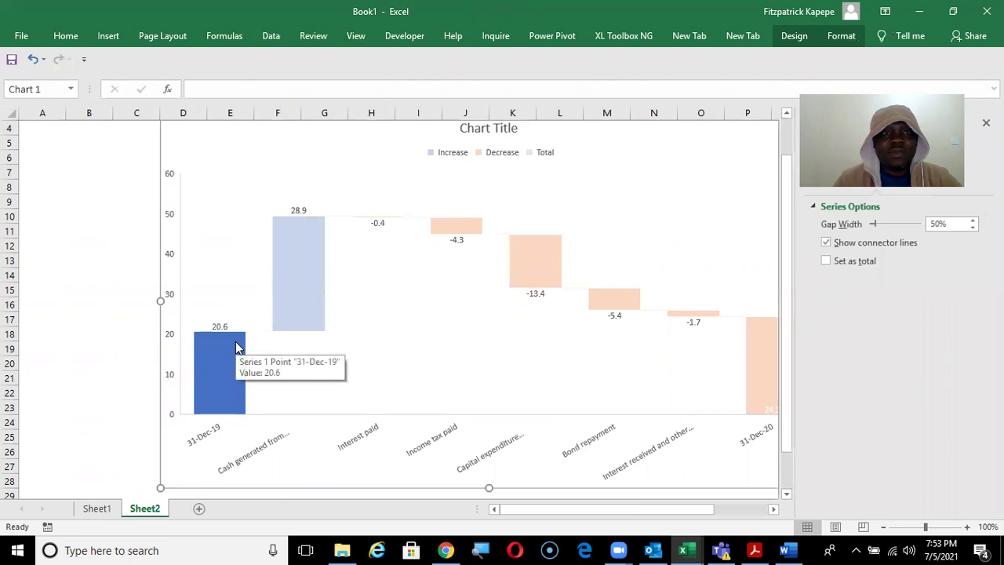
pyautogui.click(65, 37)
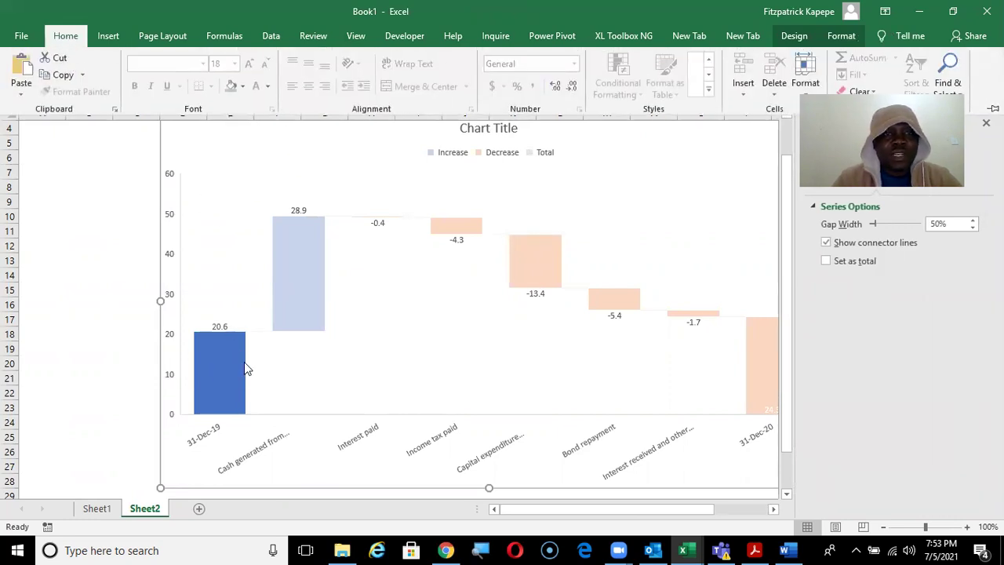
pyautogui.click(242, 87)
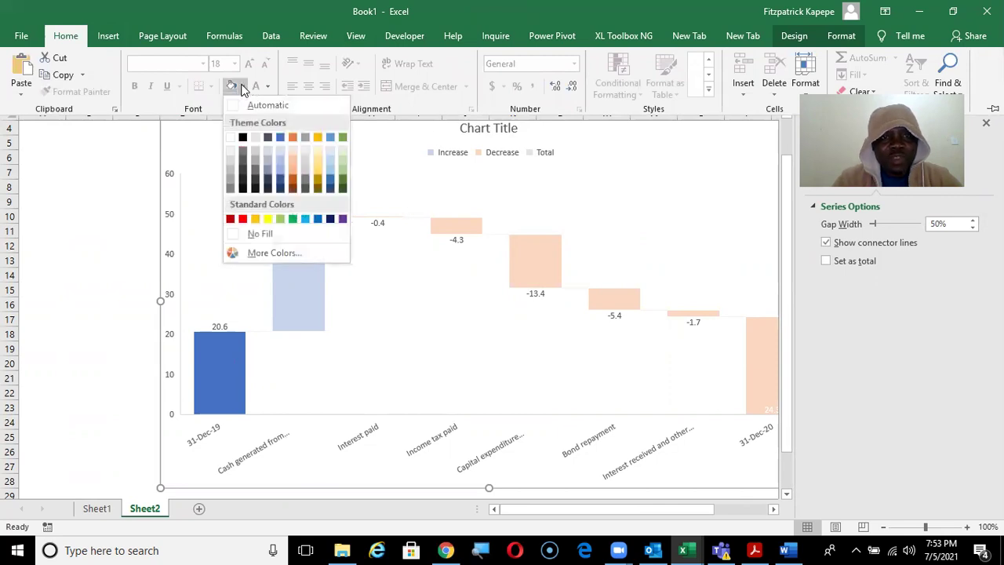
pyautogui.click(343, 183)
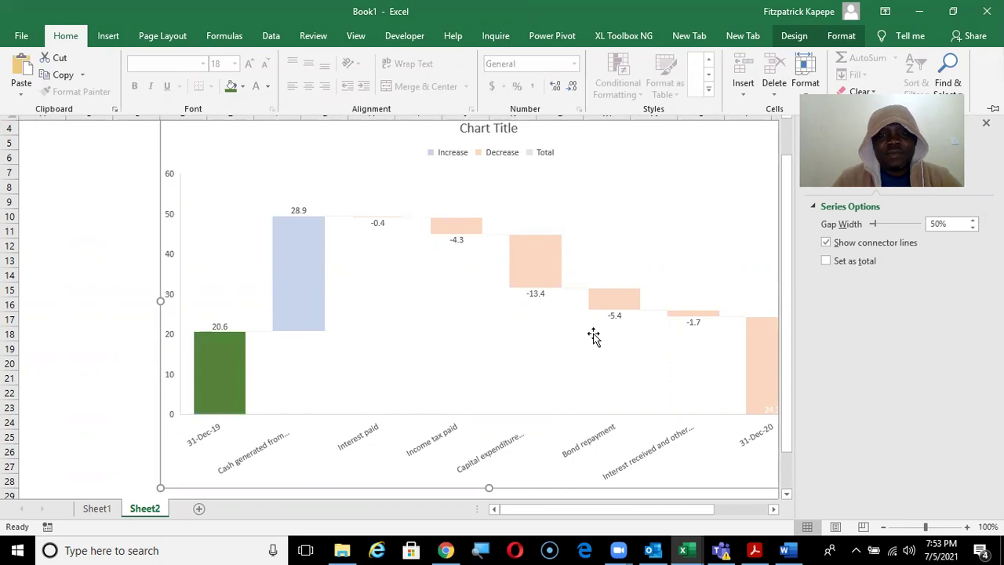
pyautogui.hotkey('ctrl', 'F1')
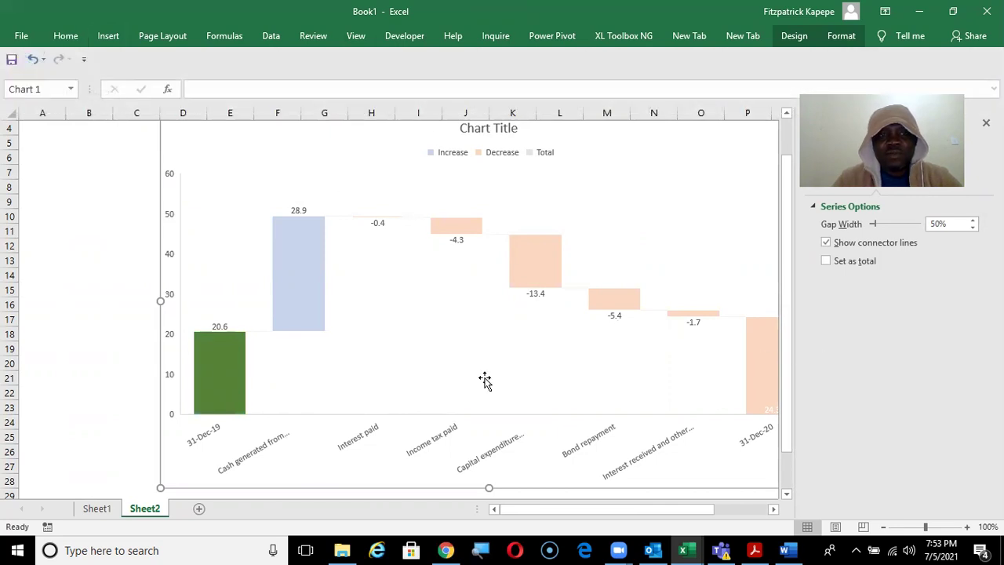
pyautogui.click(71, 303)
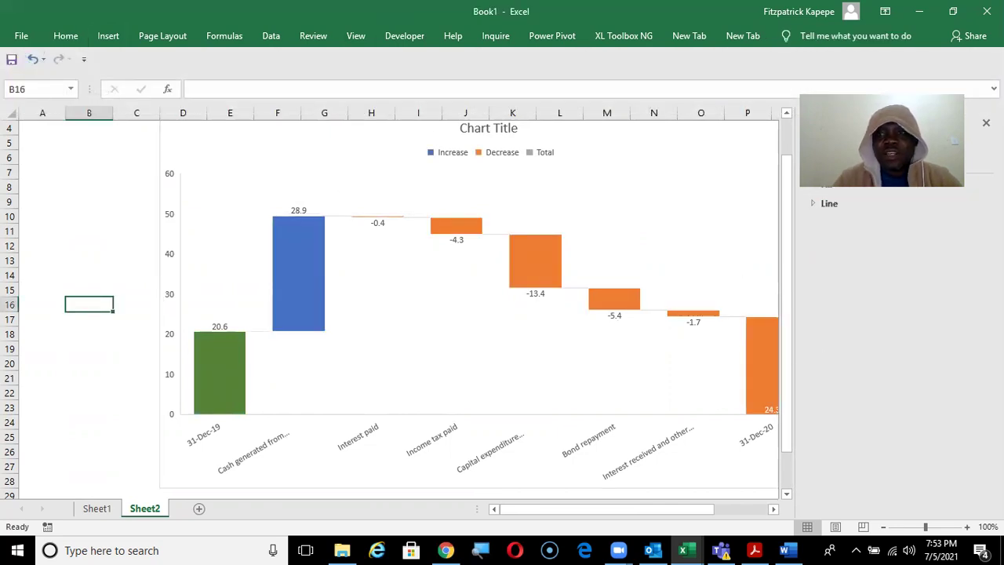
pyautogui.click(986, 123)
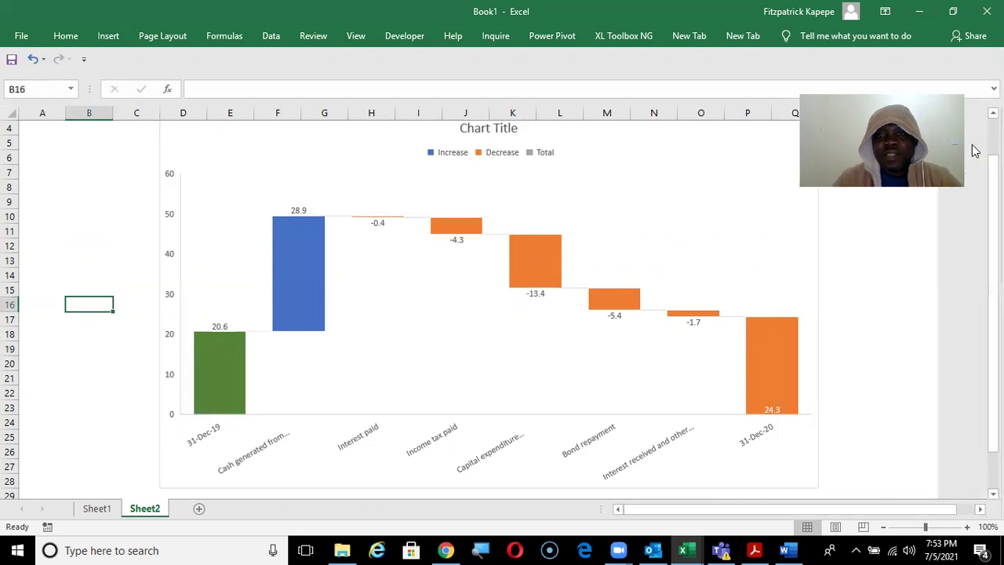
# Fill only the 31-Dec-20 bar with the same dark green and close the formatting pane.
pyautogui.doubleClick(775, 372)
pyautogui.click(775, 373)
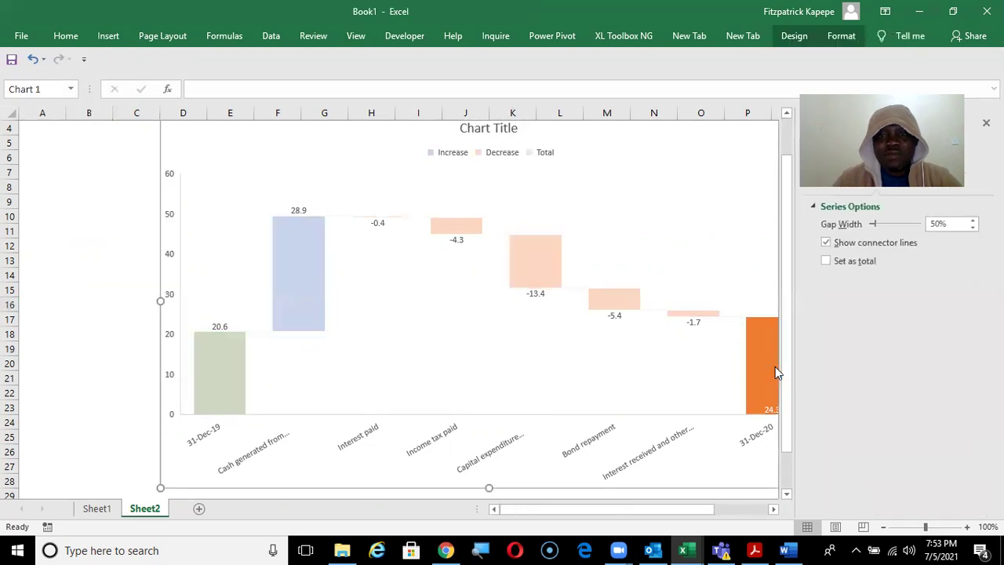
pyautogui.click(65, 36)
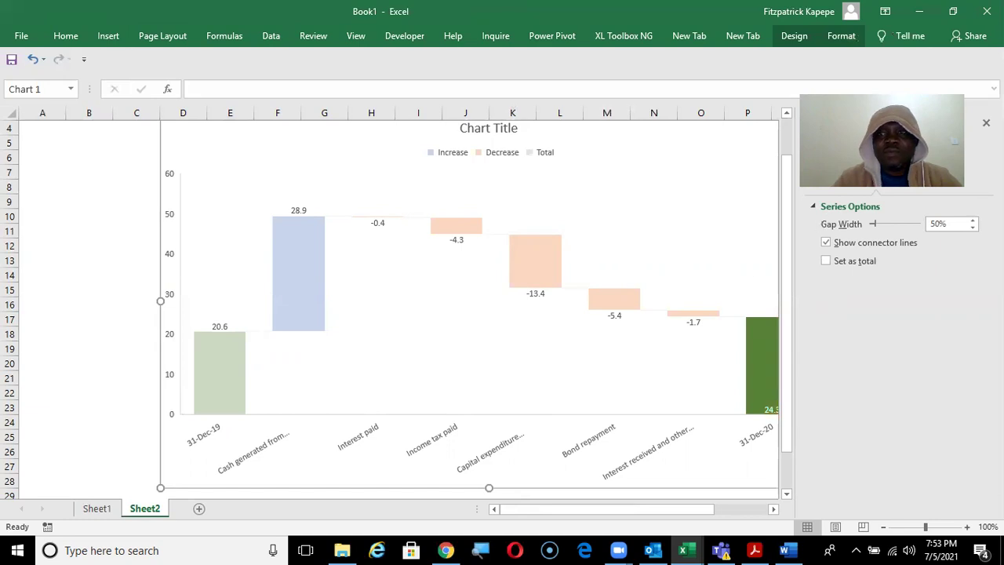
pyautogui.click(987, 122)
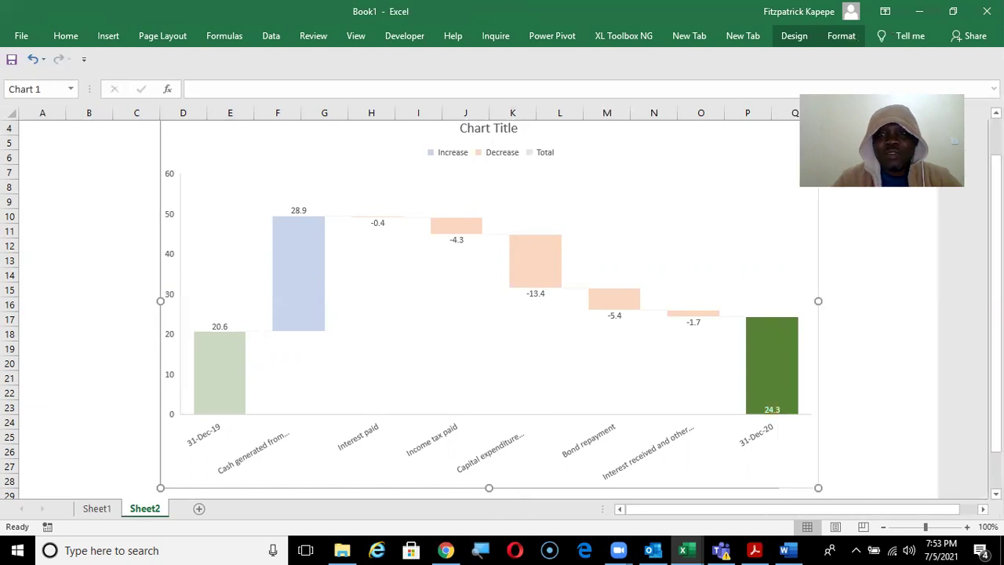
# Check the bar colours in the audited report PDF and fill only the Cash generated from continuing operations bar with a light green theme colour.
pyautogui.click(888, 324)
pyautogui.hotkey('alt', 'Tab')
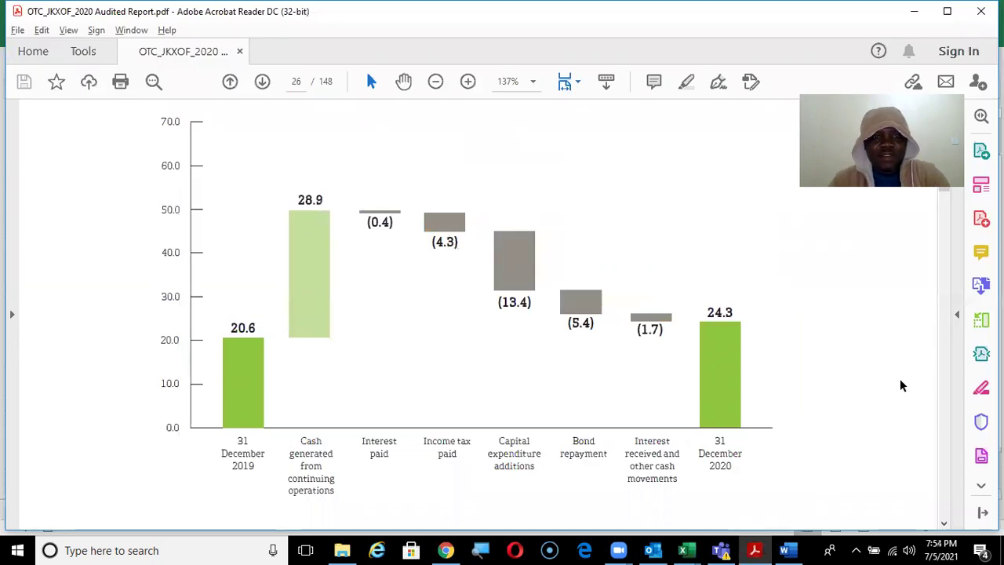
pyautogui.hotkey('alt', 'Tab')
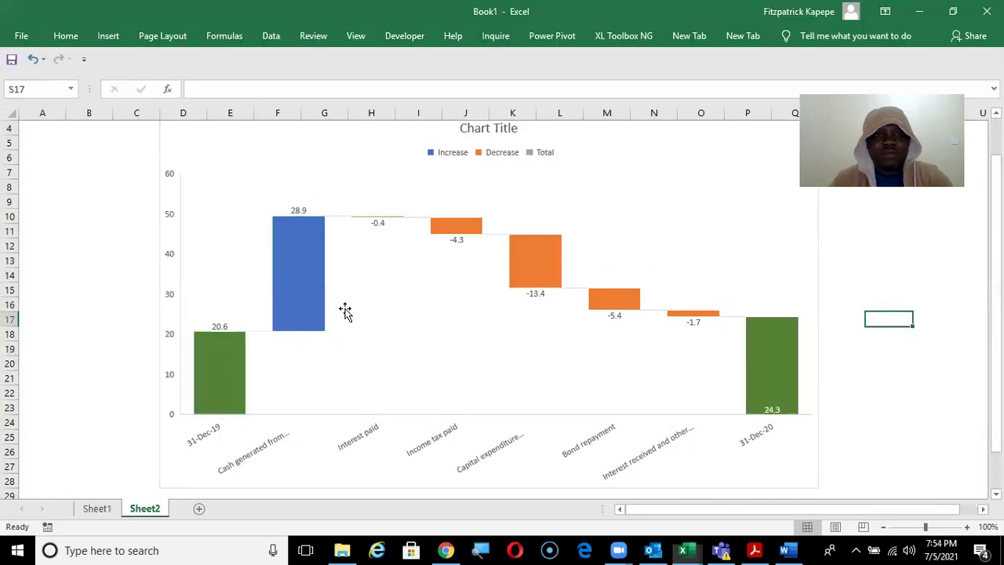
pyautogui.doubleClick(301, 235)
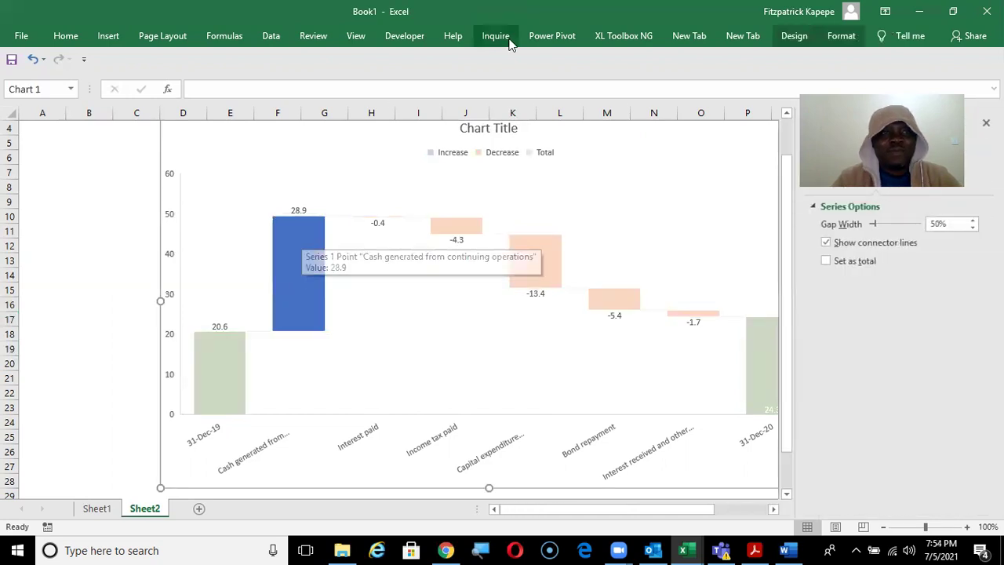
pyautogui.click(66, 36)
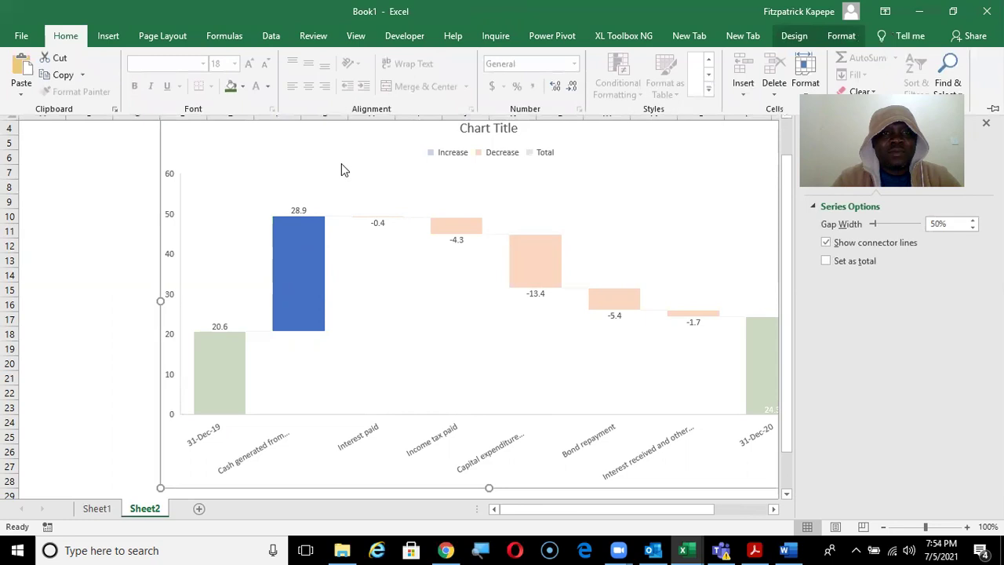
pyautogui.click(242, 86)
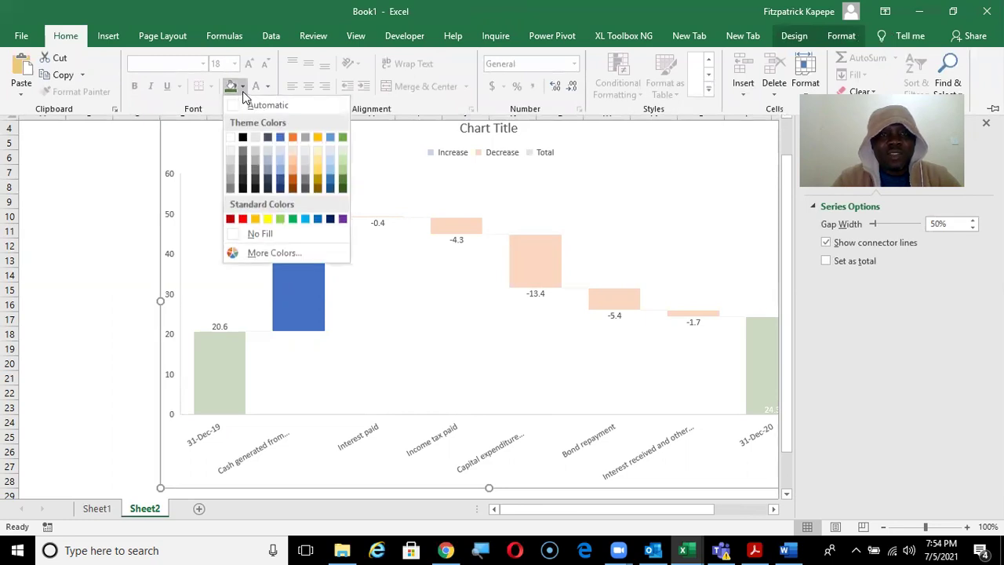
pyautogui.click(341, 163)
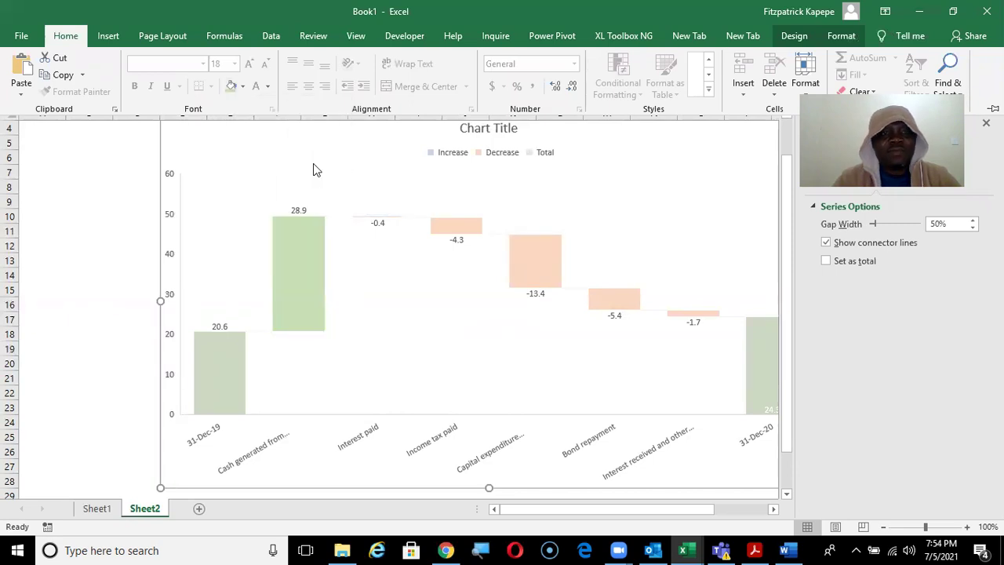
pyautogui.click(123, 251)
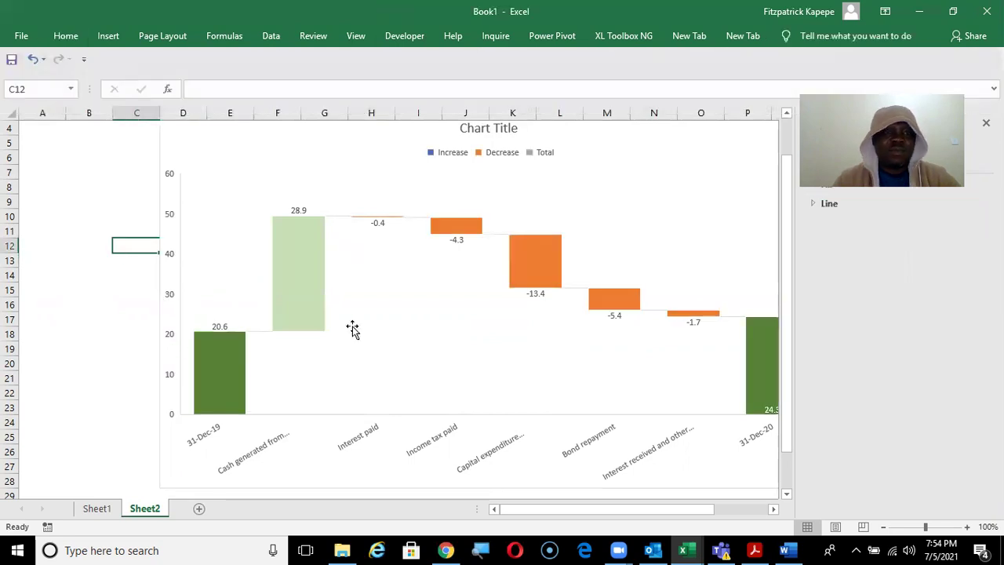
# Fill only the Income tax paid bar with a dark grey theme colour, comparing the colours with the chart in the audited report PDF.
pyautogui.hotkey('alt', 'Tab')
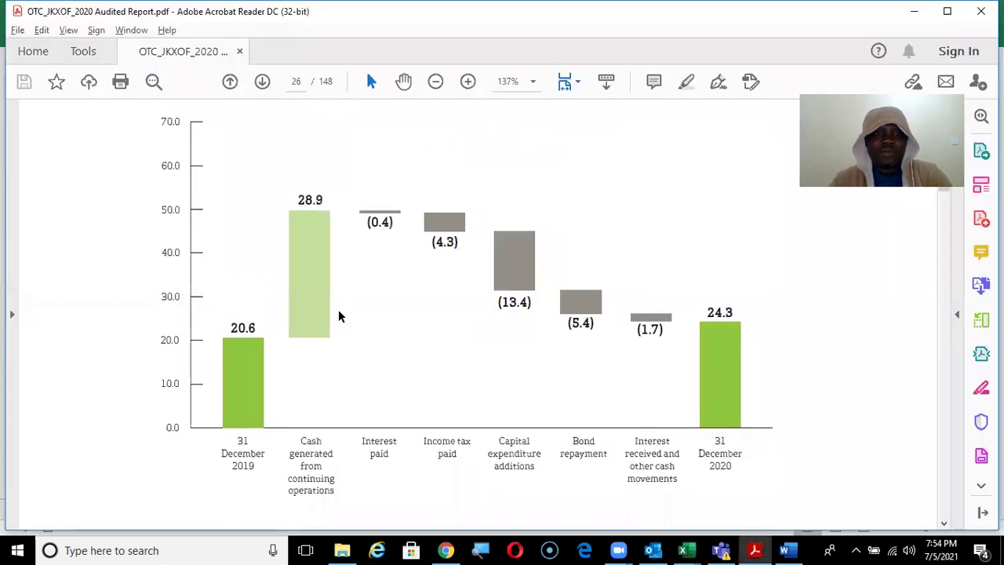
pyautogui.hotkey('alt', 'Tab')
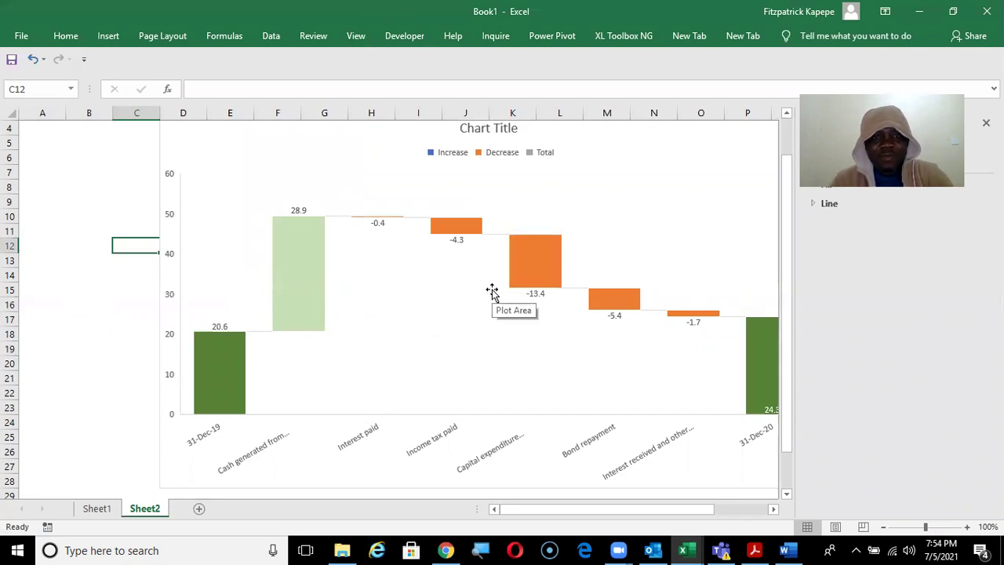
pyautogui.hotkey('alt', 'Tab')
pyautogui.hotkey('alt', 'Tab')
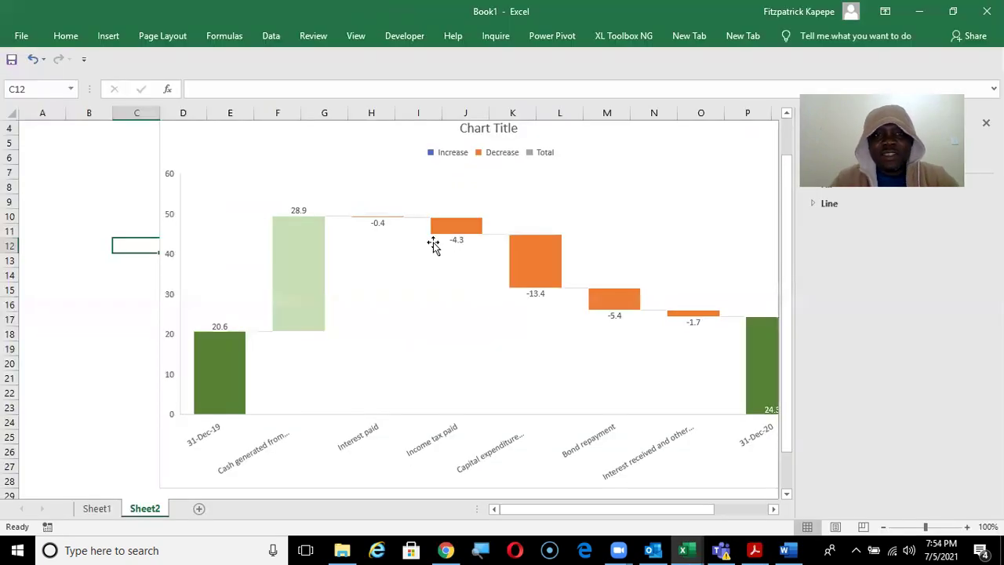
pyautogui.click(454, 227)
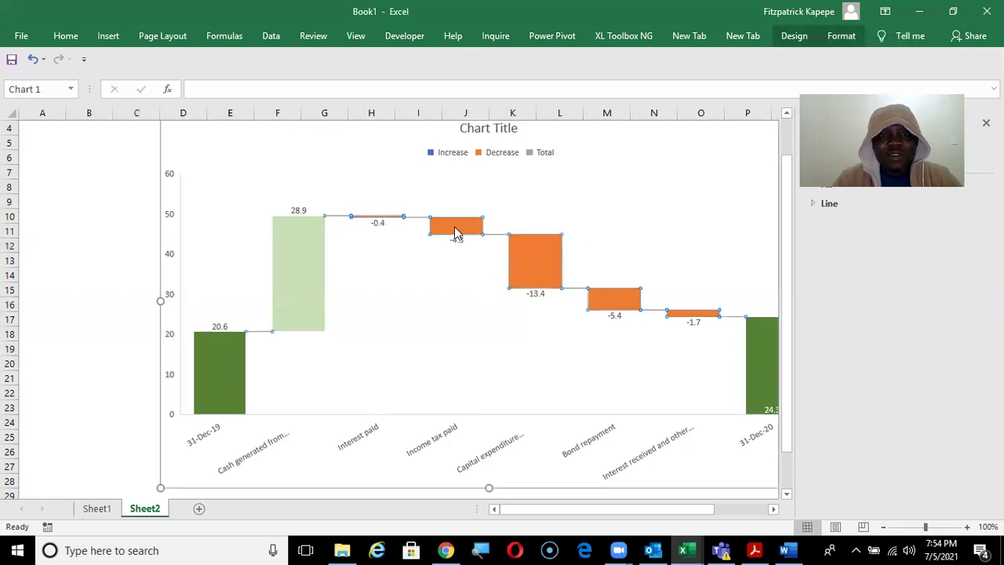
pyautogui.click(454, 227)
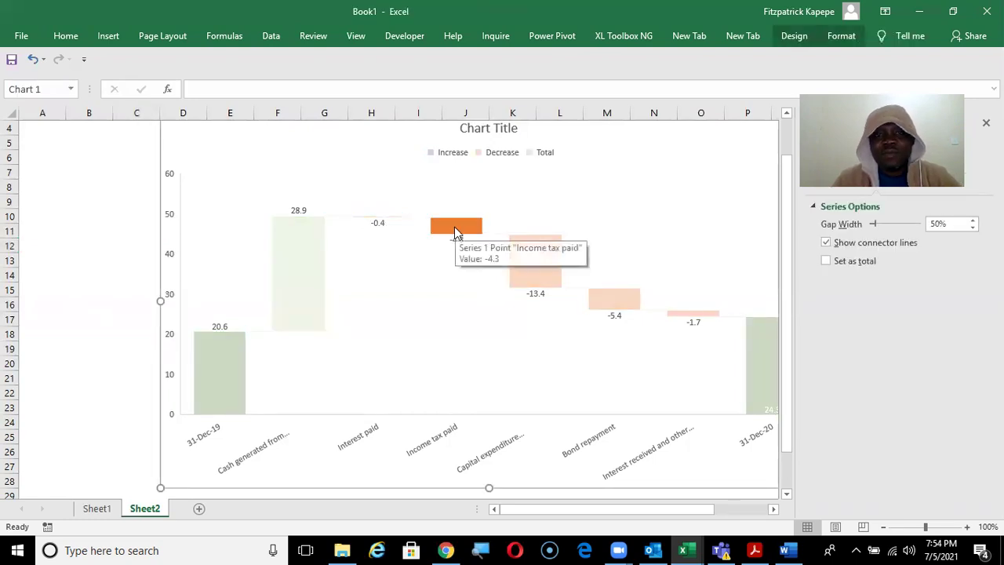
pyautogui.click(66, 39)
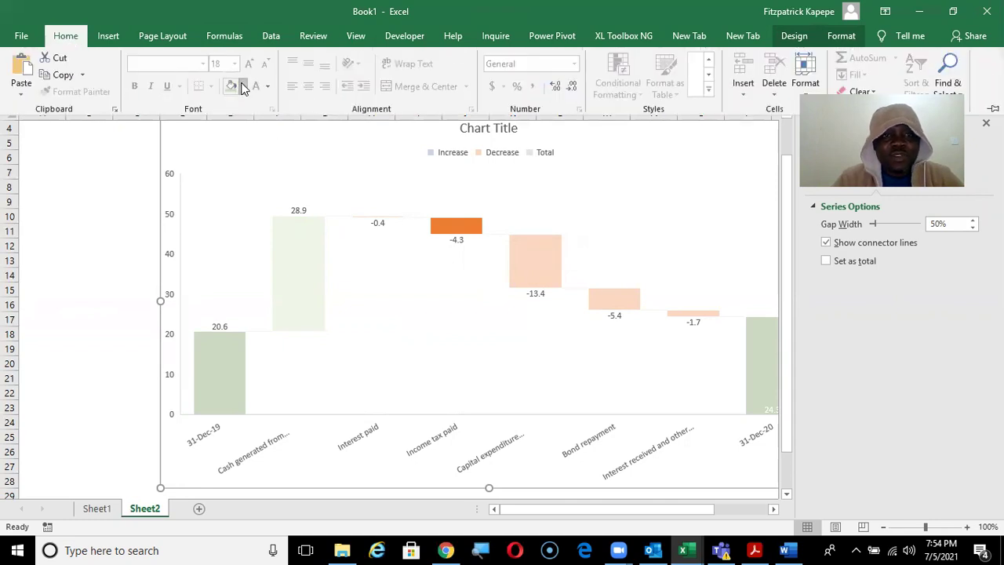
pyautogui.click(243, 86)
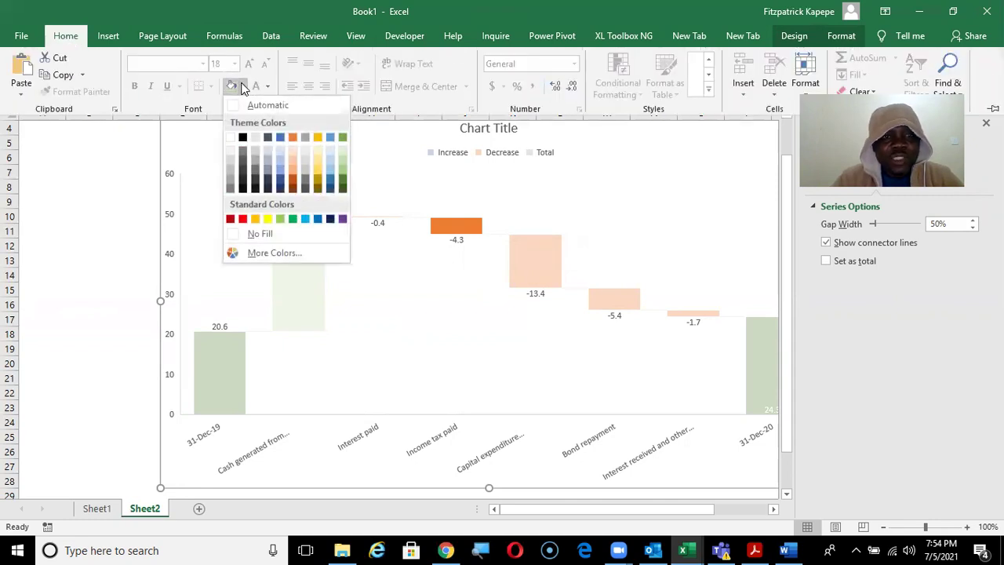
pyautogui.click(245, 155)
pyautogui.hotkey('alt', 'Tab')
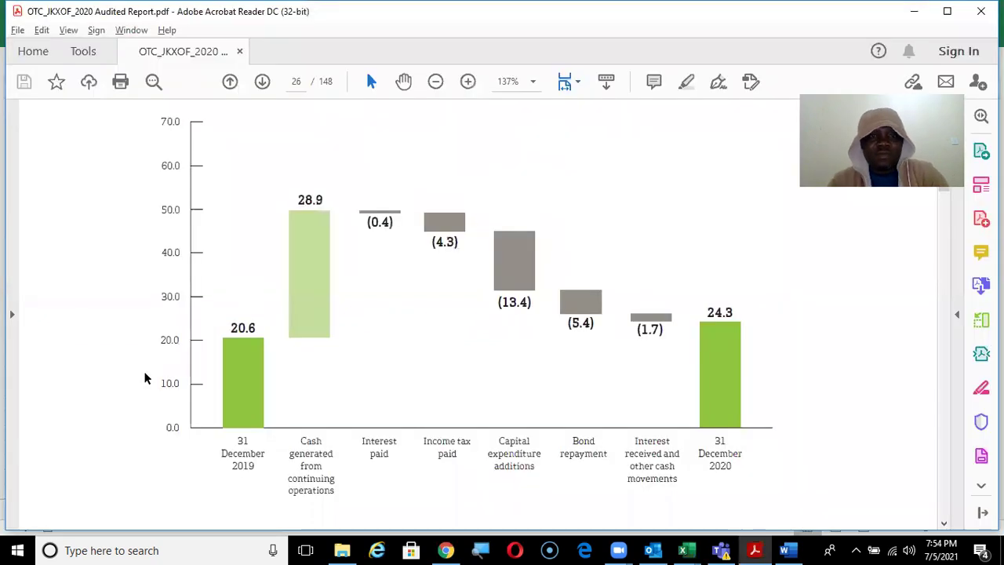
pyautogui.hotkey('alt', 'Tab')
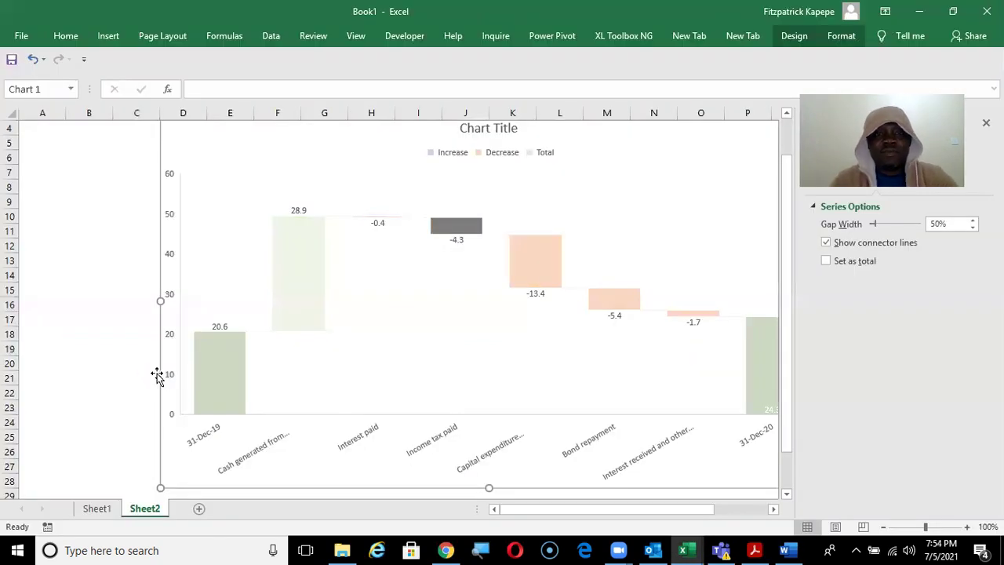
# Fill only the Capital expenditure additions bar of the waterfall chart with the same dark grey.
pyautogui.click(534, 280)
pyautogui.click(533, 280)
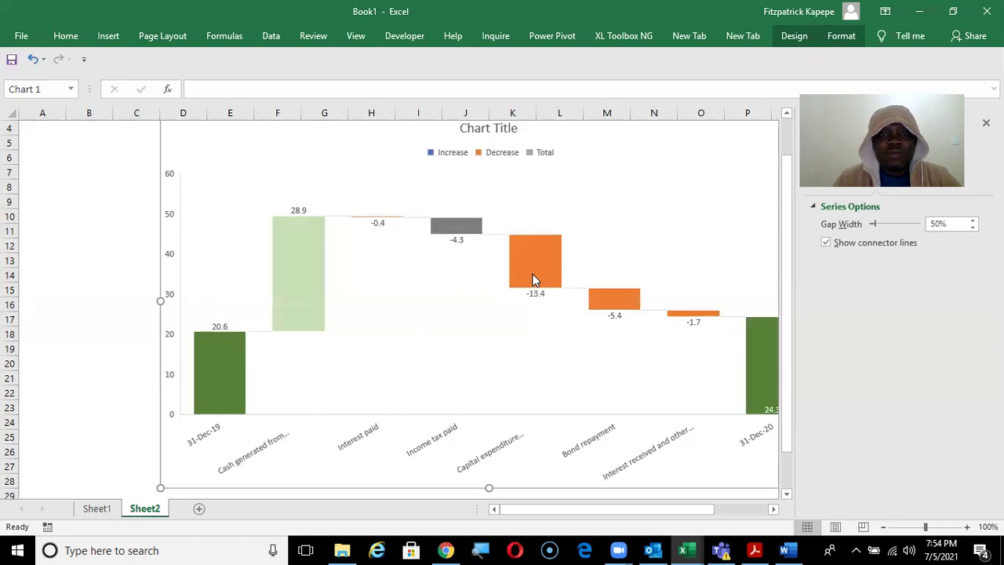
pyautogui.click(124, 256)
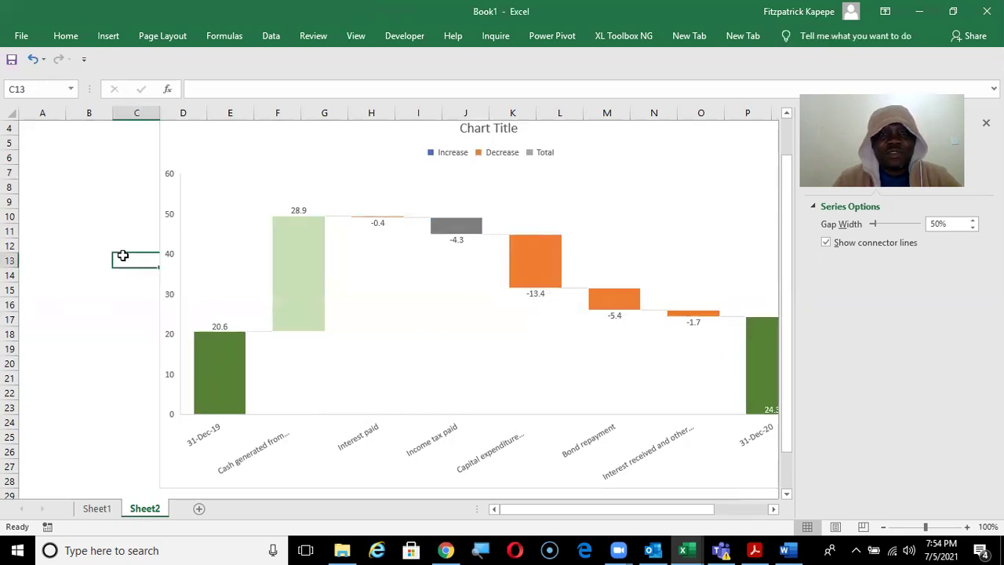
pyautogui.click(536, 264)
pyautogui.click(536, 264)
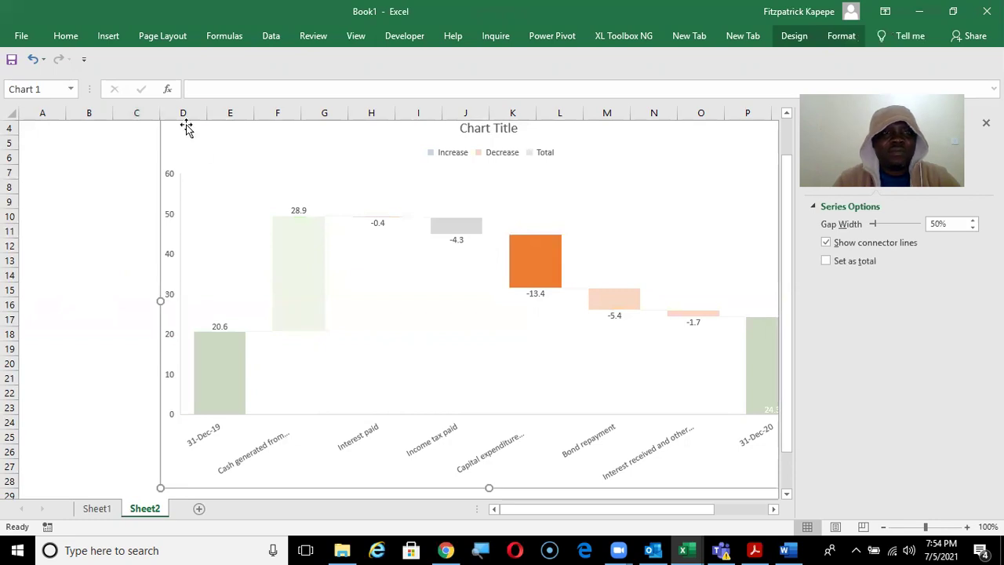
pyautogui.click(66, 37)
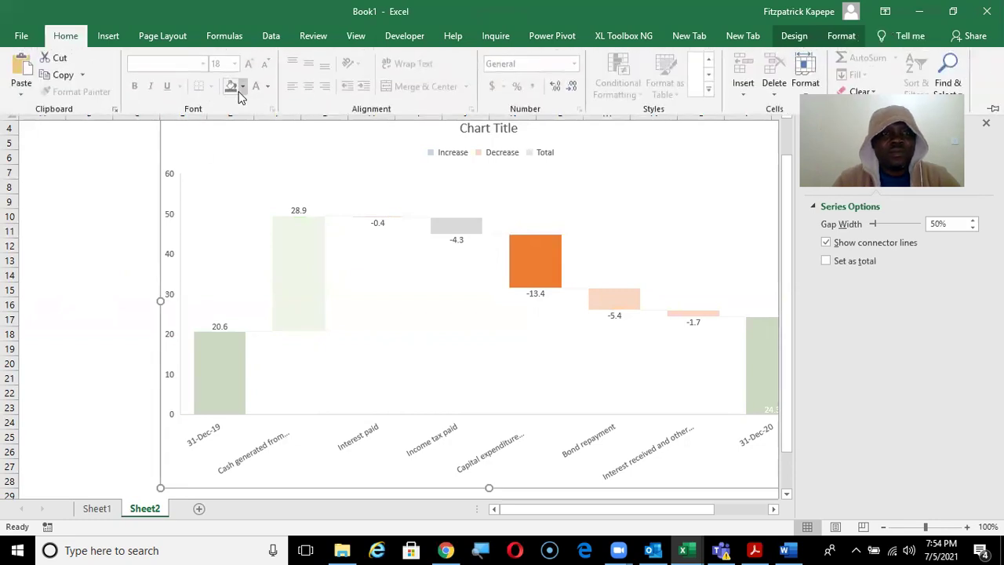
pyautogui.click(231, 88)
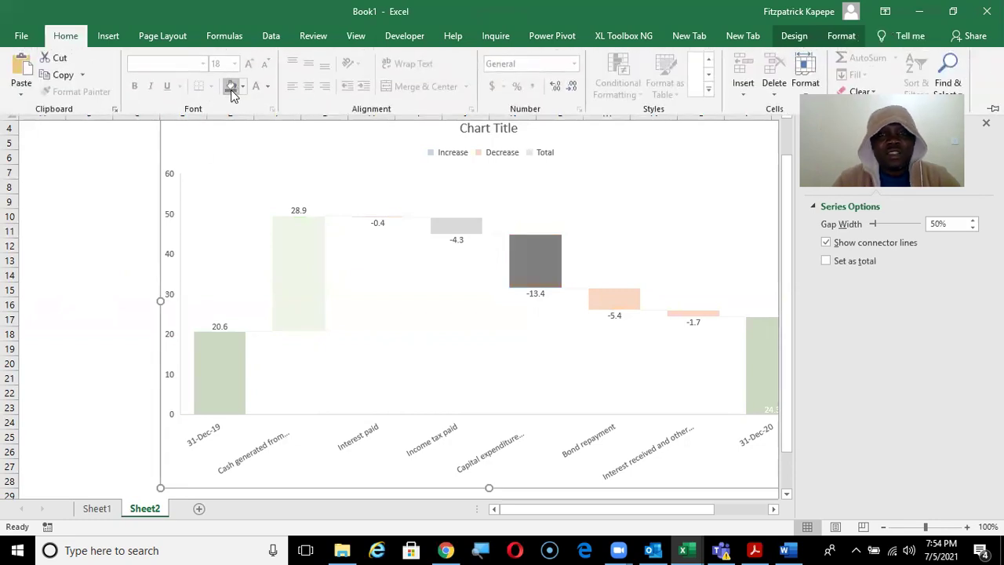
# Apply the same dark grey fill to the Bond repayment bar only.
pyautogui.click(610, 304)
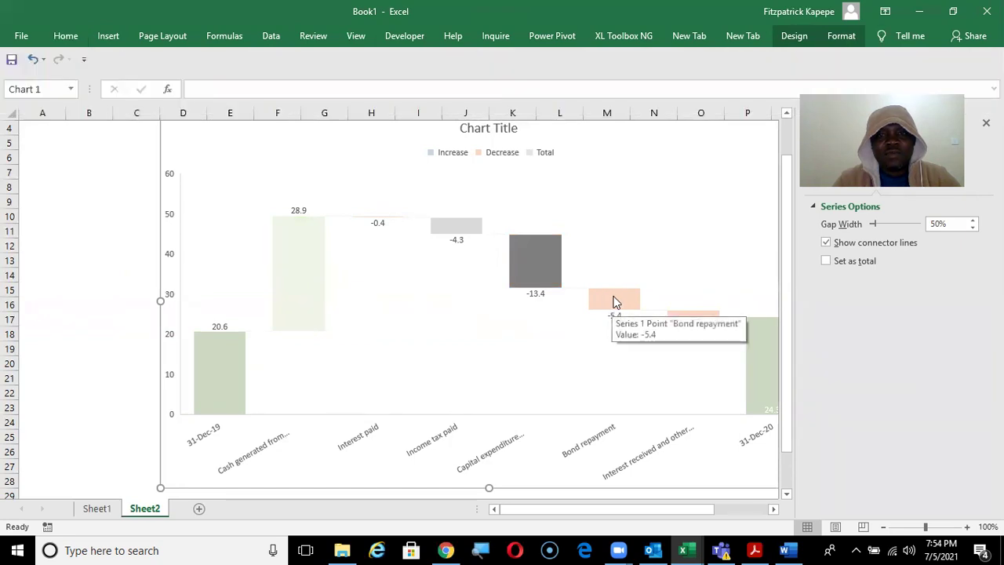
pyautogui.click(616, 303)
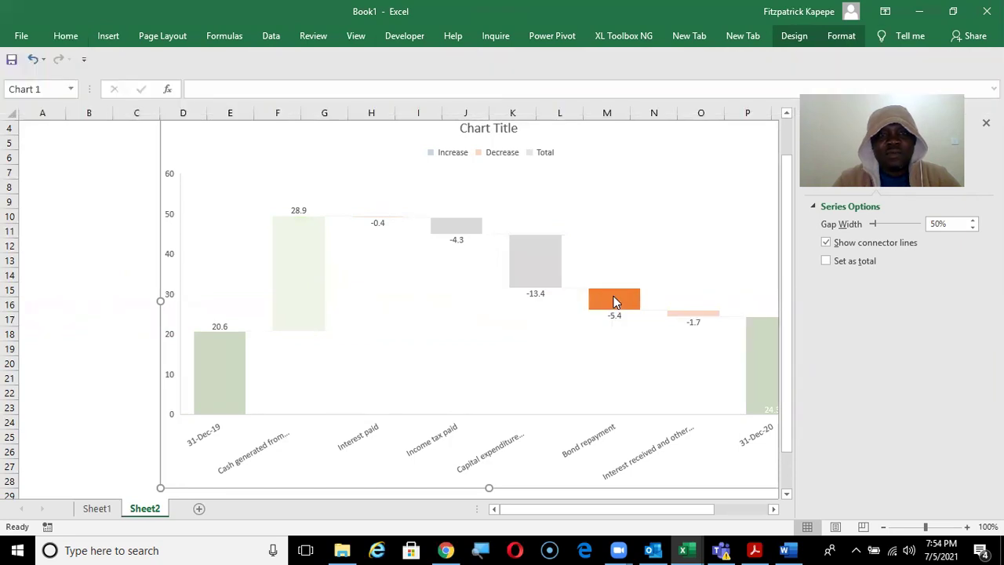
pyautogui.click(66, 36)
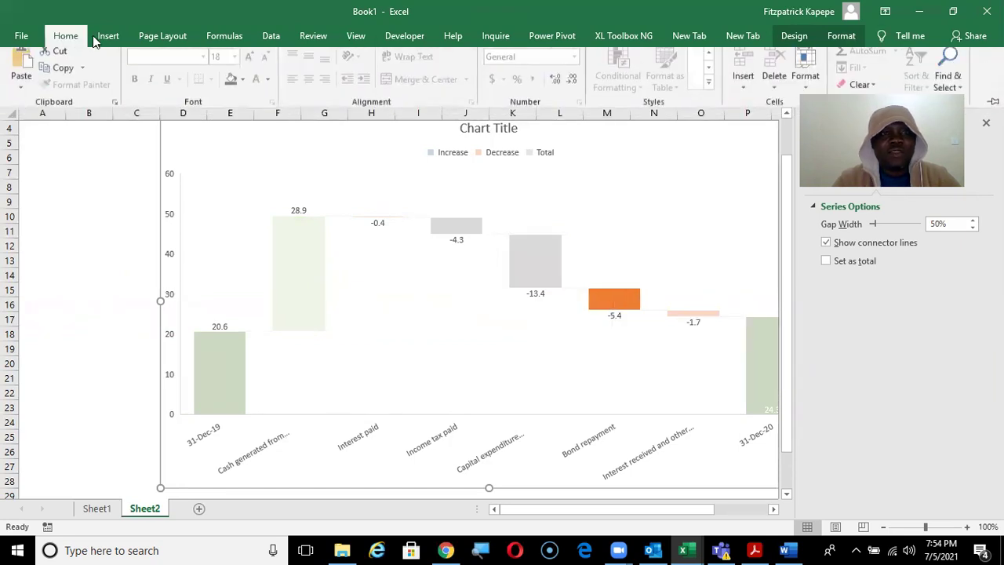
pyautogui.click(232, 88)
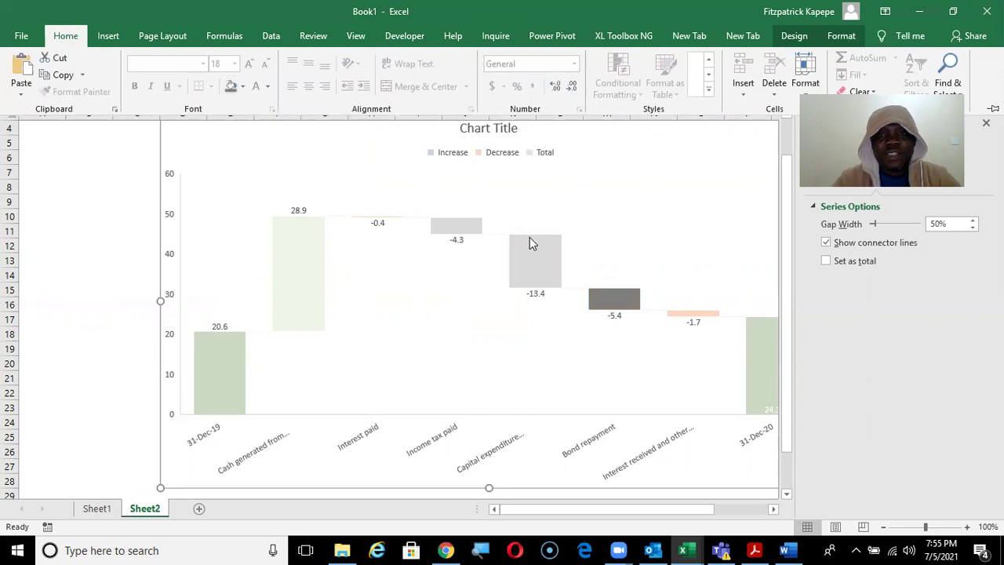
# Recolour only the Interest received and other cash movements bar with the same dark grey.
pyautogui.click(707, 314)
pyautogui.click(707, 317)
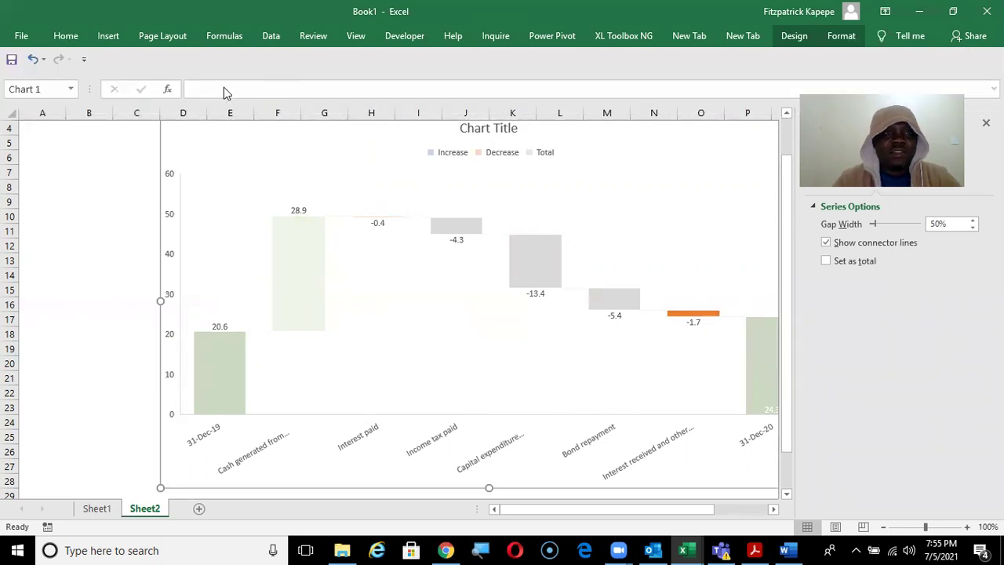
pyautogui.click(67, 36)
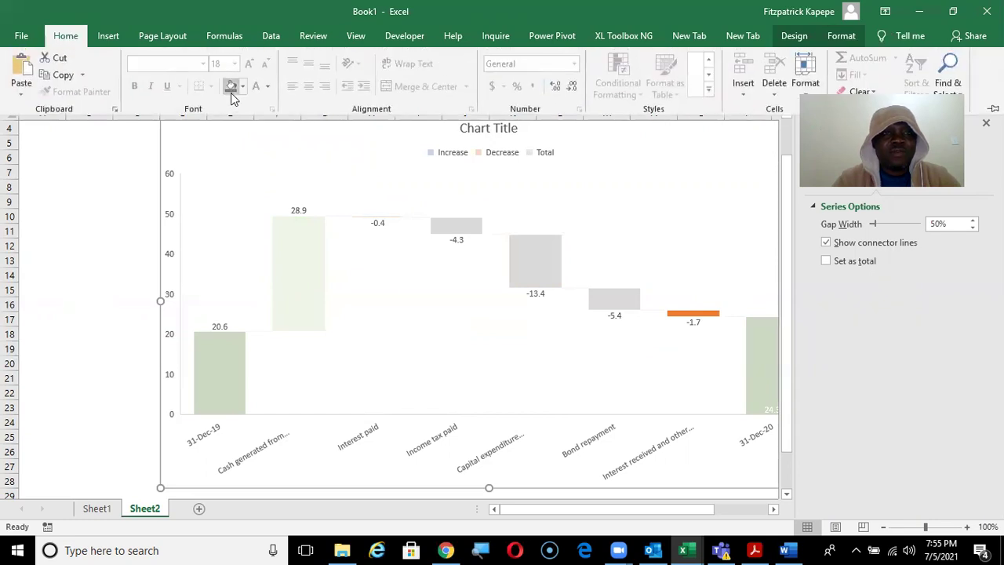
pyautogui.click(231, 88)
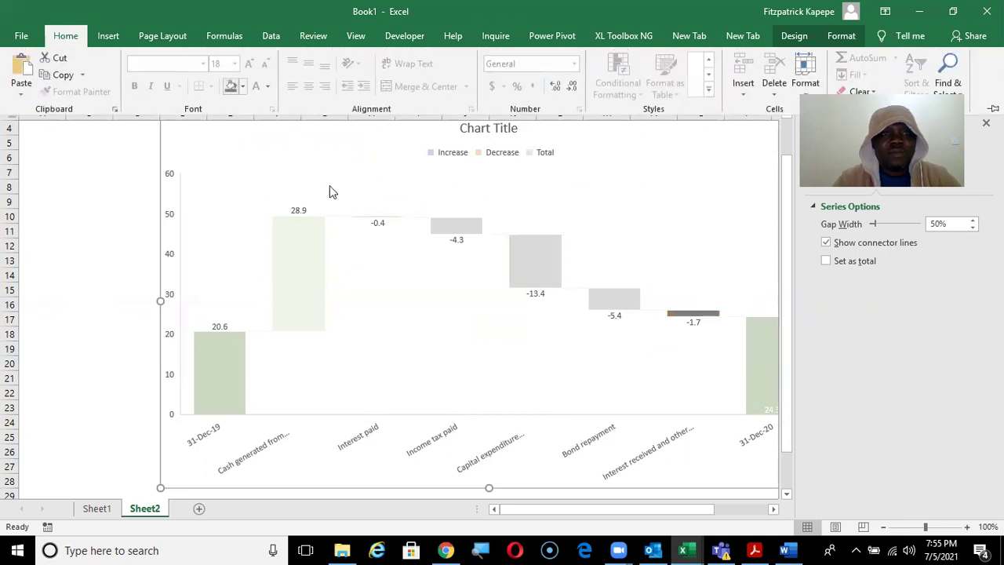
# Try to select only the thin Interest paid bar of the waterfall chart.
pyautogui.click(383, 222)
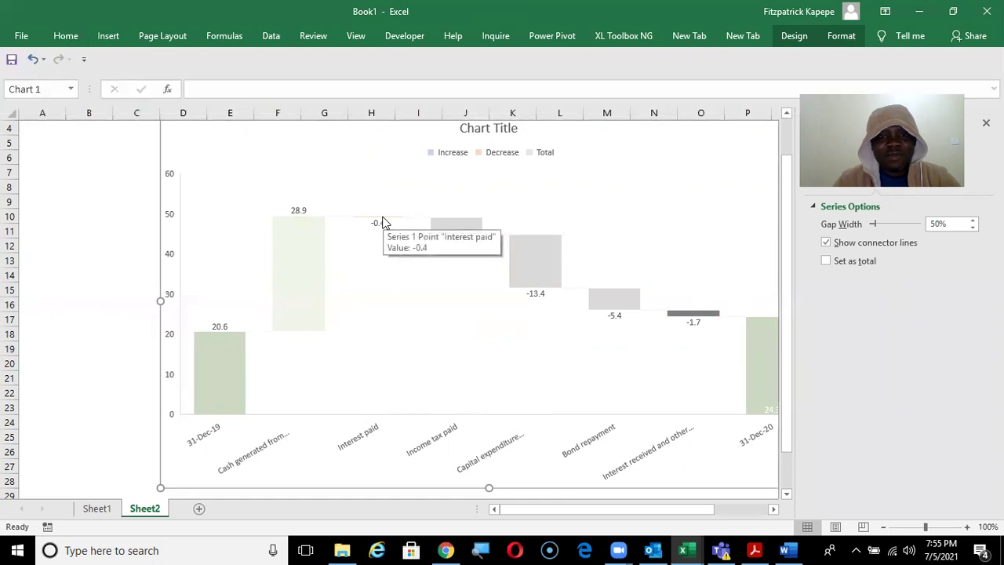
pyautogui.click(382, 220)
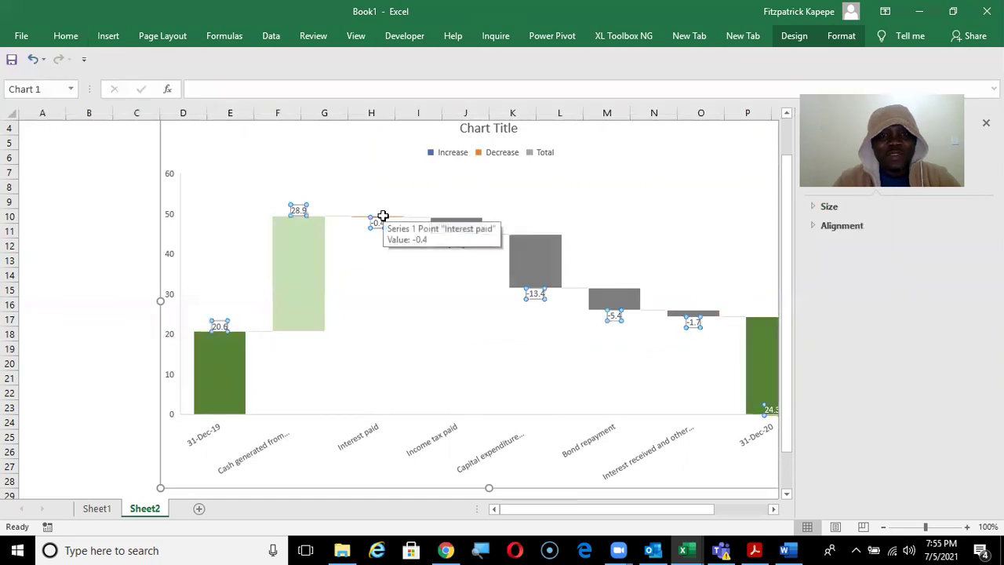
pyautogui.click(398, 224)
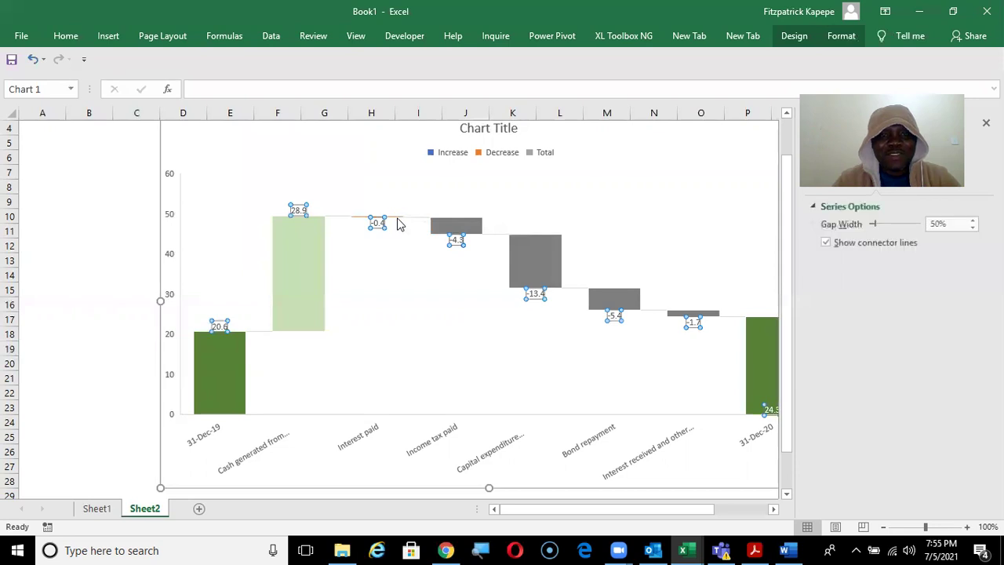
pyautogui.click(8, 262)
# Enlarge the Interest paid amount in cell D17 of Sheet1 to -3.2 with a formula that multiplies -0.4.
pyautogui.click(100, 510)
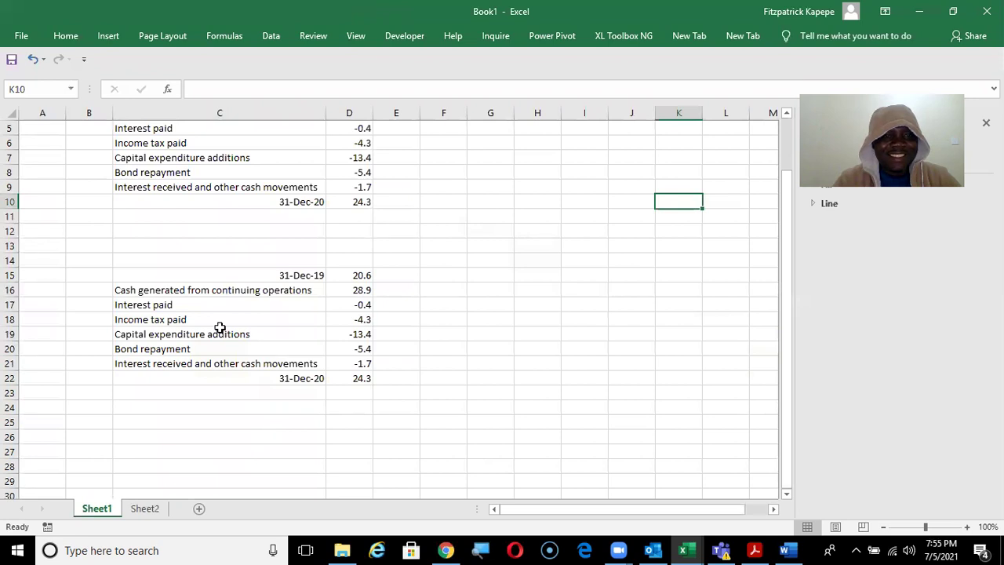
pyautogui.click(358, 308)
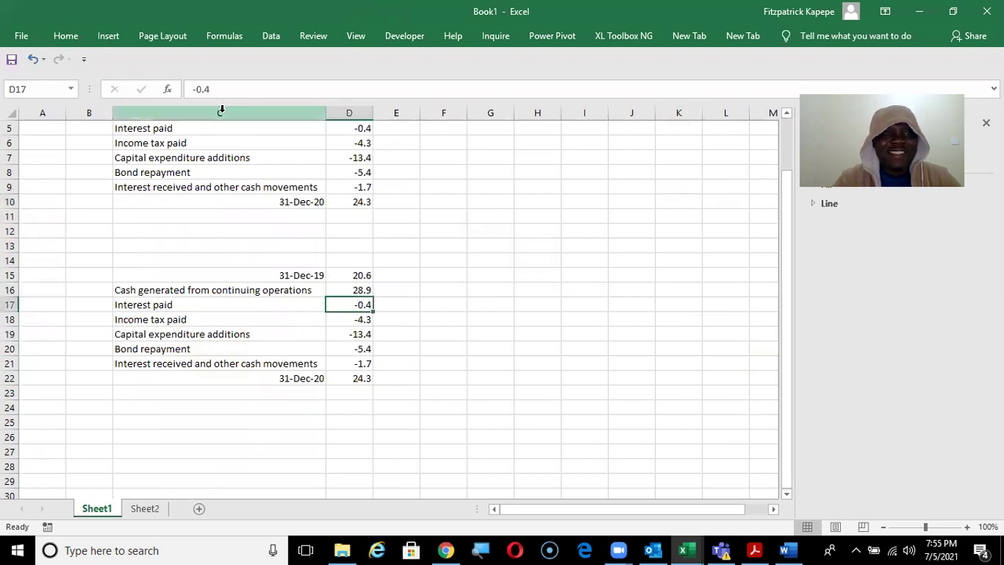
pyautogui.click(192, 92)
pyautogui.write('=')
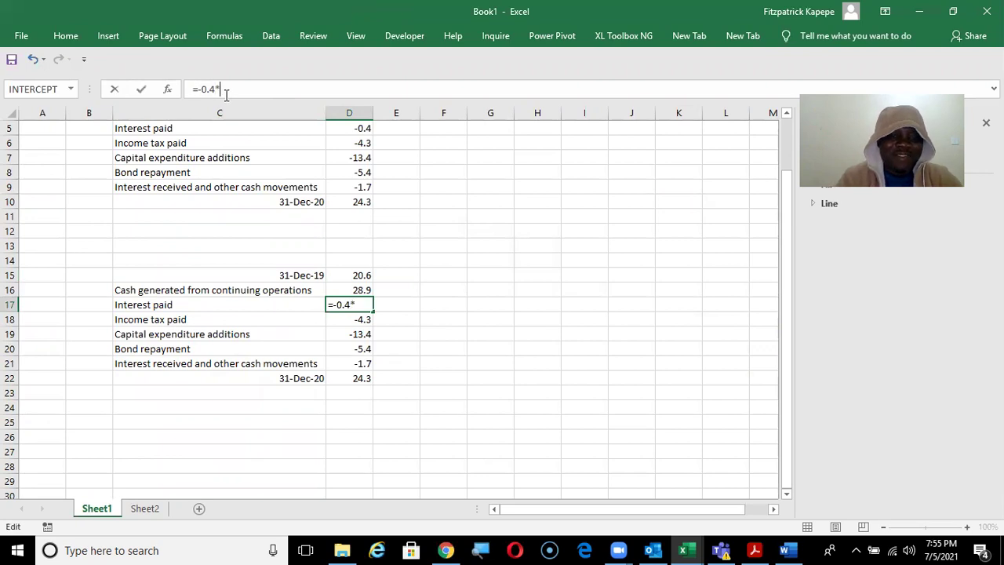
pyautogui.press('Return')
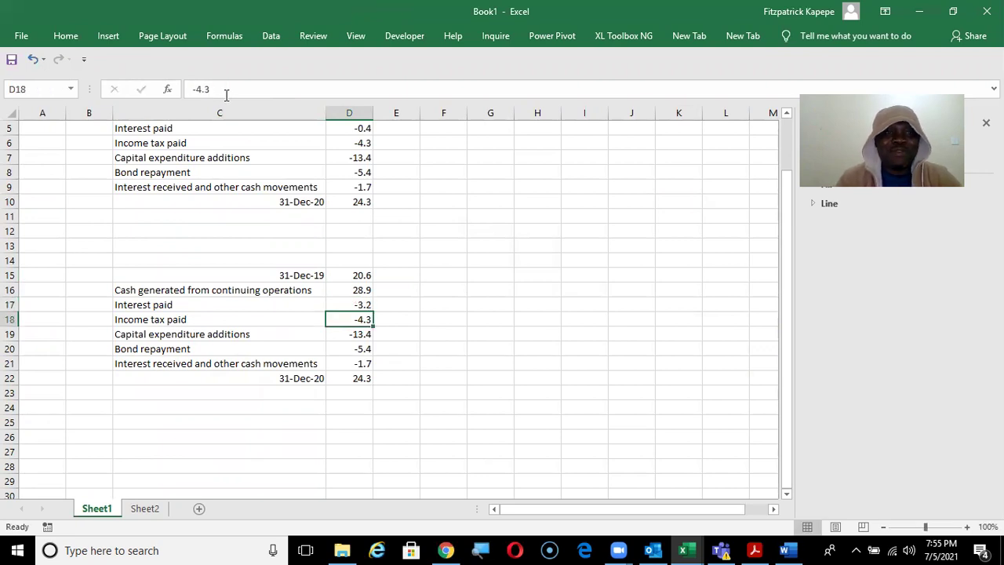
# Recolour only the Interest paid bar of the Sheet2 waterfall chart with the same dark grey as the other decreases.
pyautogui.click(365, 307)
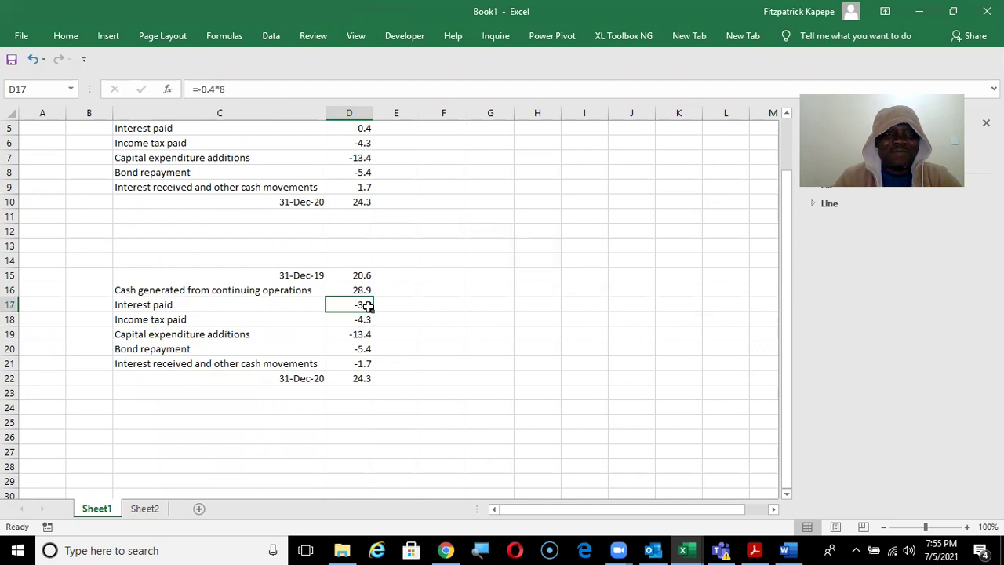
pyautogui.click(148, 509)
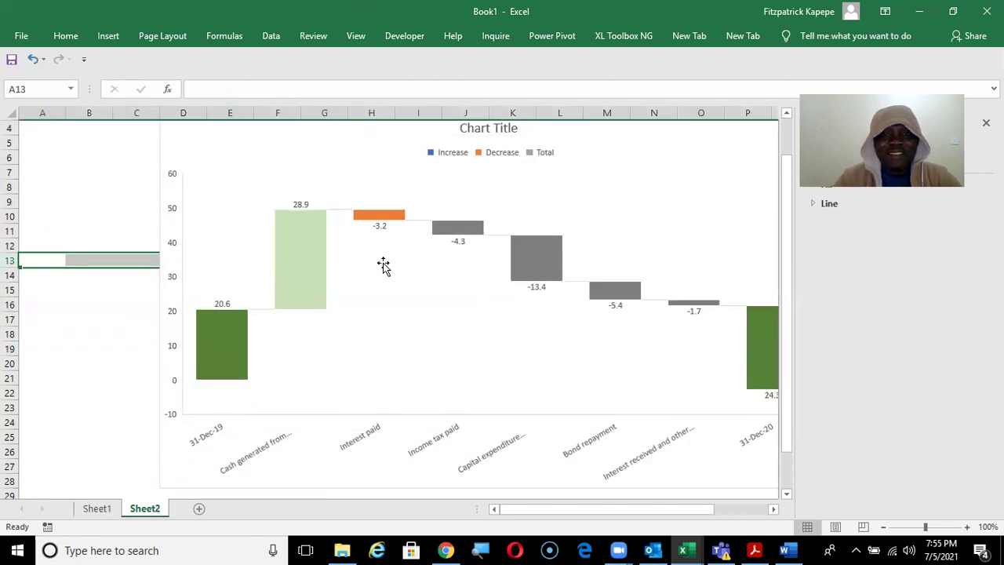
pyautogui.click(387, 219)
pyautogui.click(387, 218)
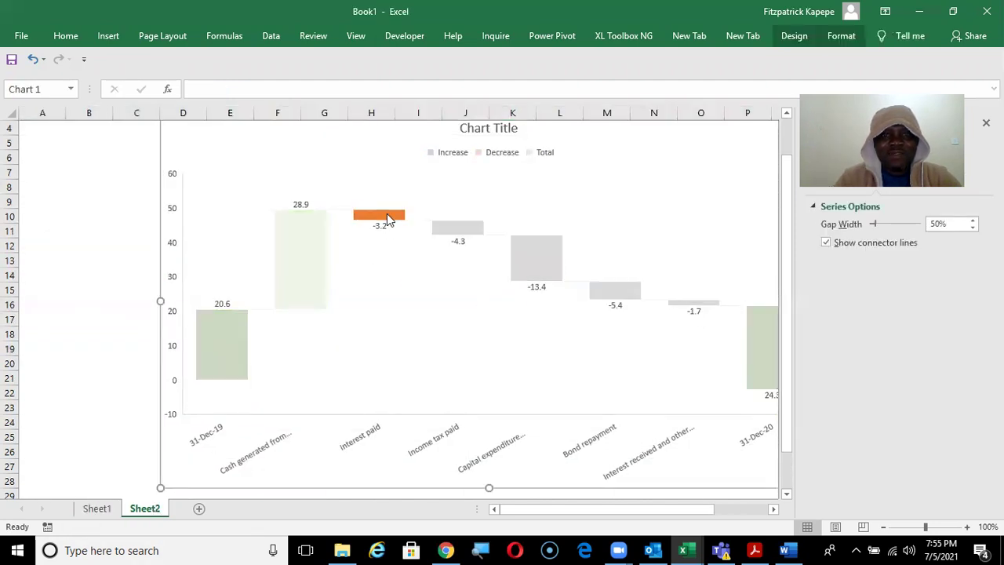
pyautogui.click(65, 36)
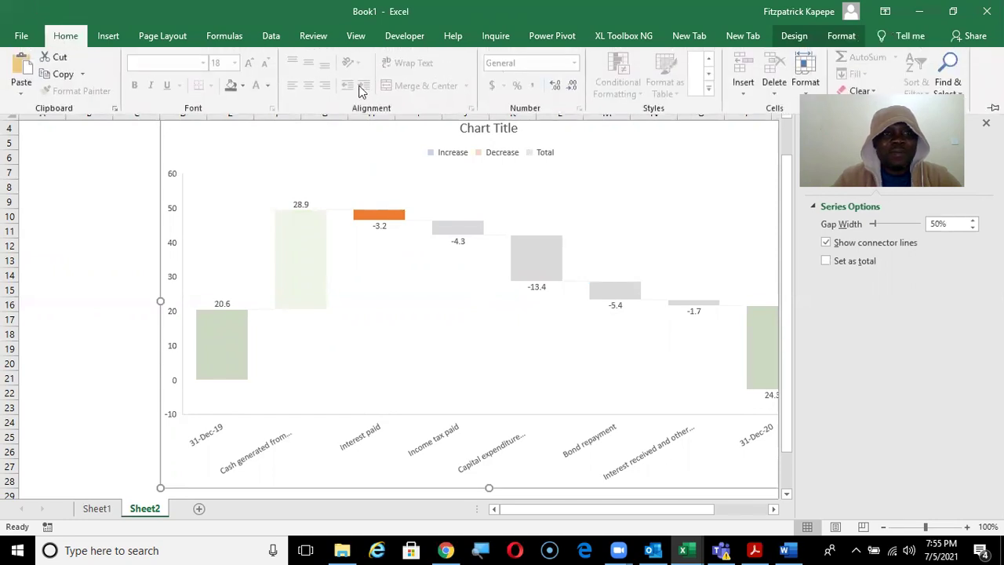
pyautogui.click(229, 88)
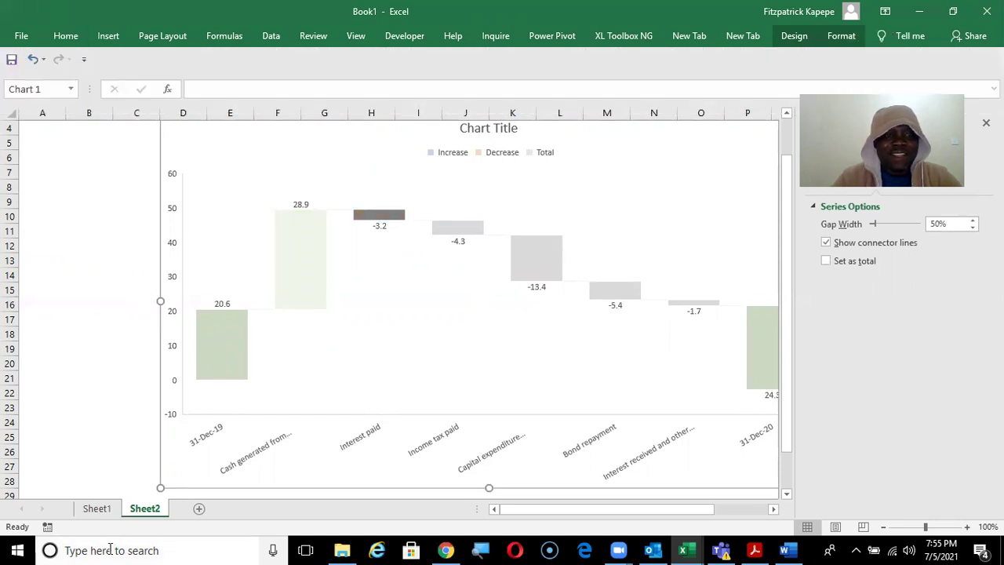
# Restore the Interest paid amount in Sheet1 cell D17 to -0.4, then return to the Sheet2 chart and close the formatting pane.
pyautogui.click(95, 508)
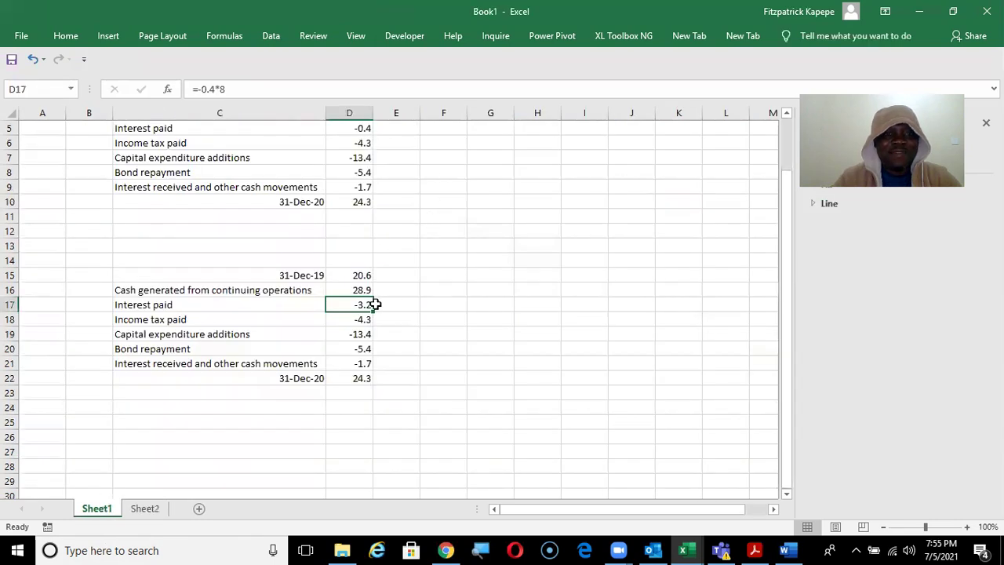
pyautogui.click(269, 92)
pyautogui.press('BackSpace')
pyautogui.press('BackSpace')
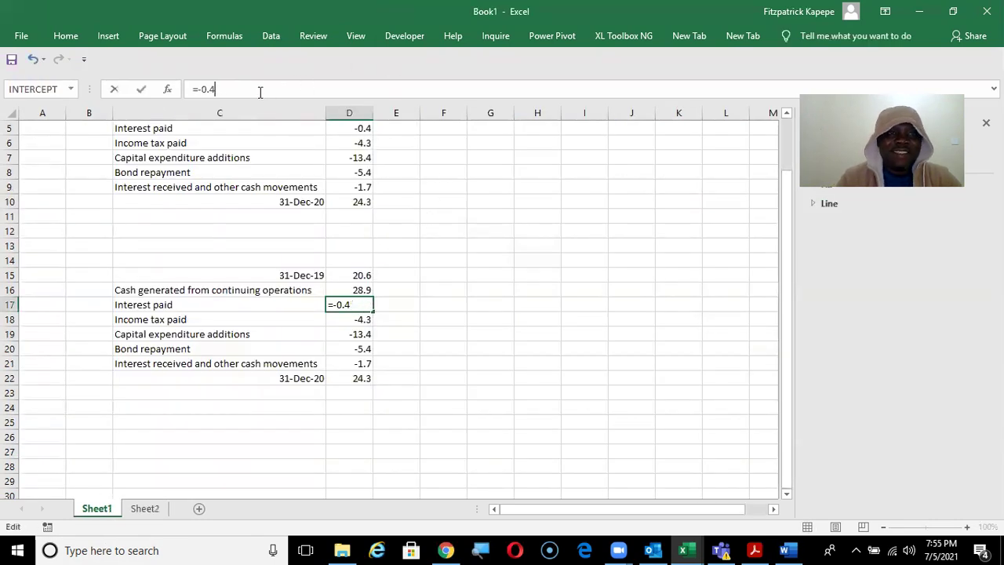
pyautogui.press('Return')
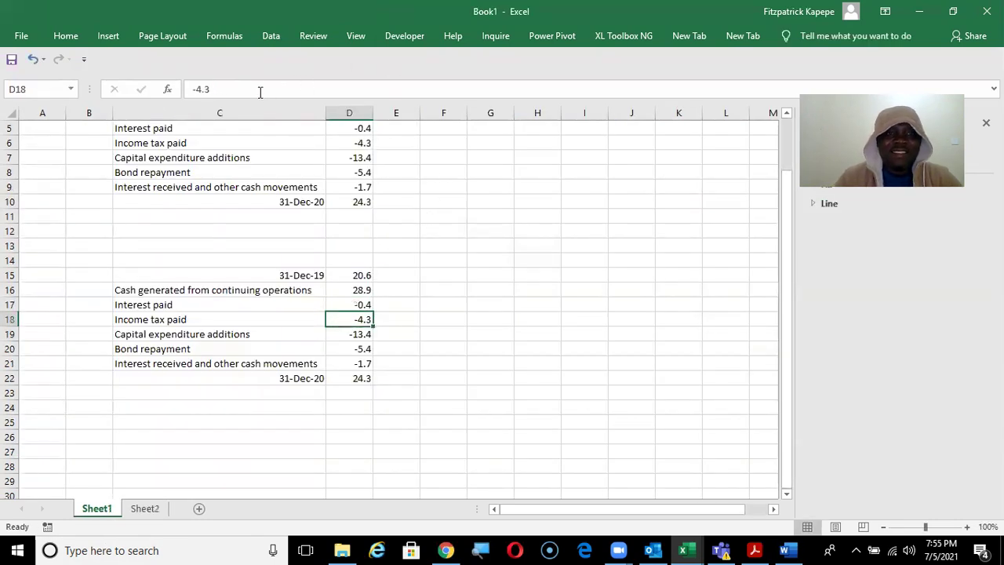
pyautogui.click(146, 512)
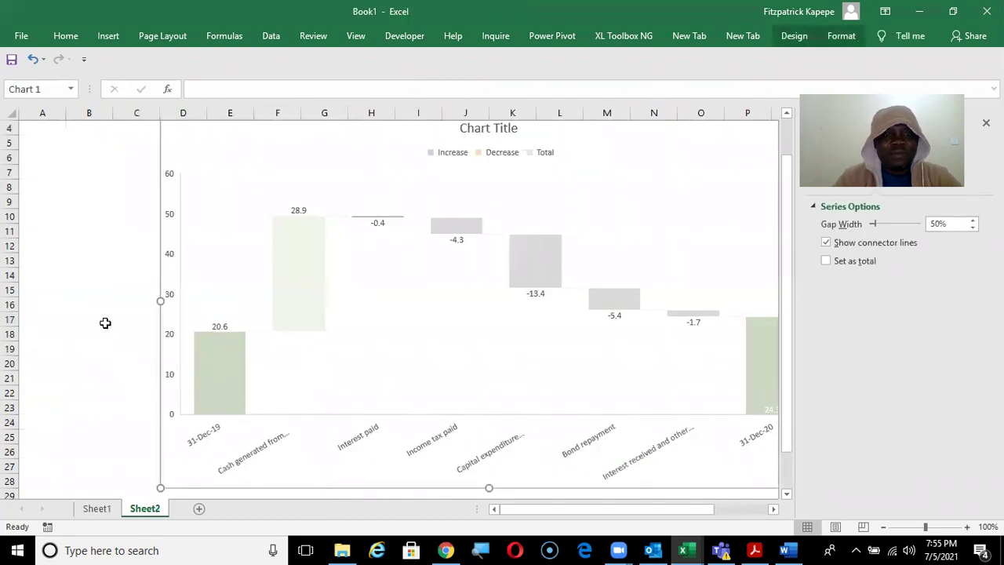
pyautogui.click(106, 305)
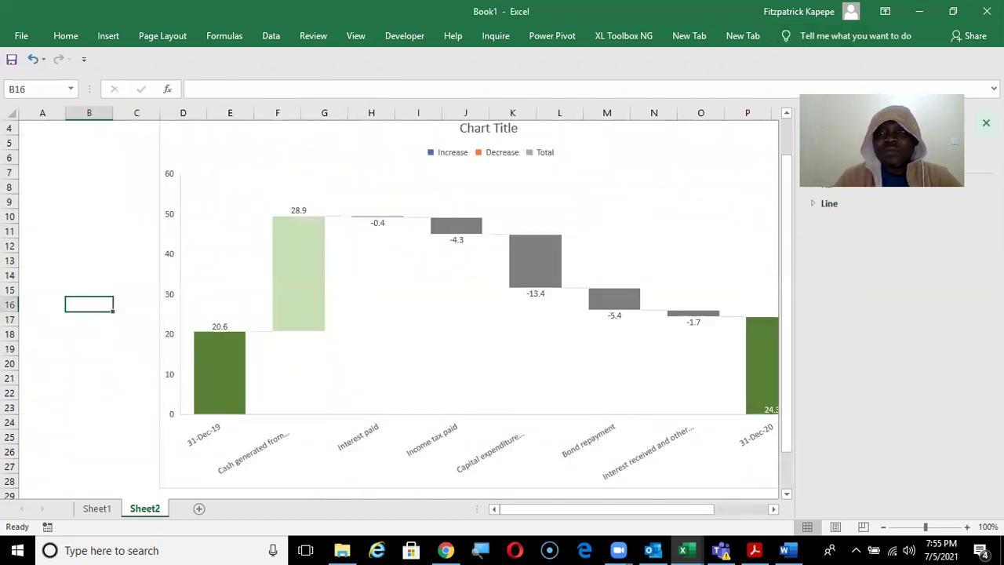
pyautogui.click(986, 122)
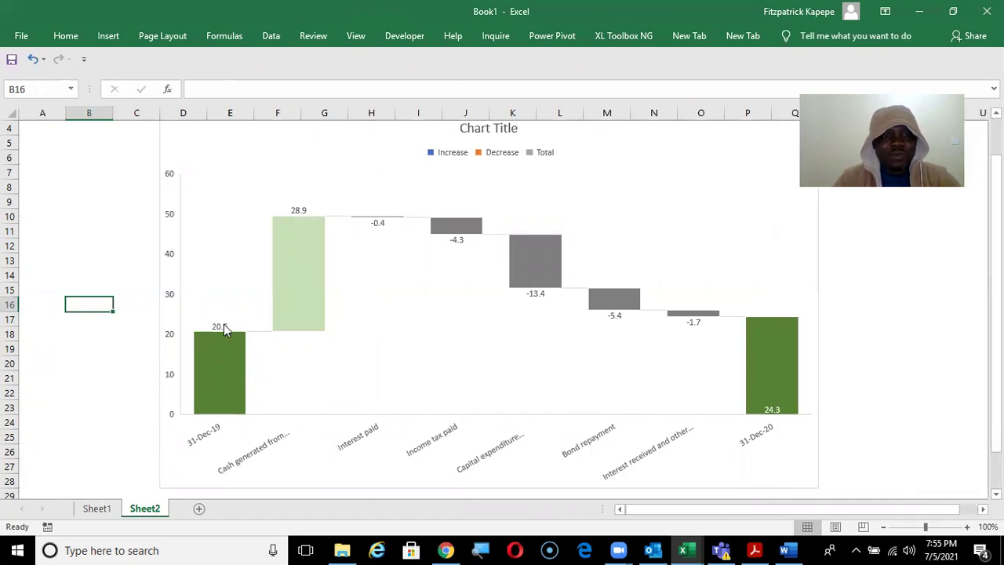
# Compare the chart's data labels with those in the audited report, and set their font size to 12.
pyautogui.moveTo(224, 325)
pyautogui.hotkey('alt', 'Tab')
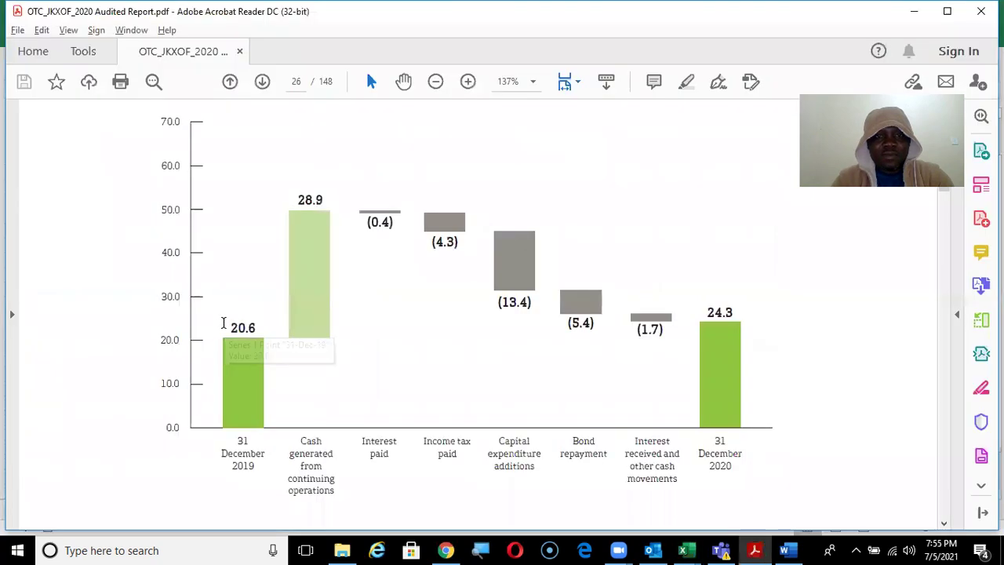
pyautogui.hotkey('alt', 'Tab')
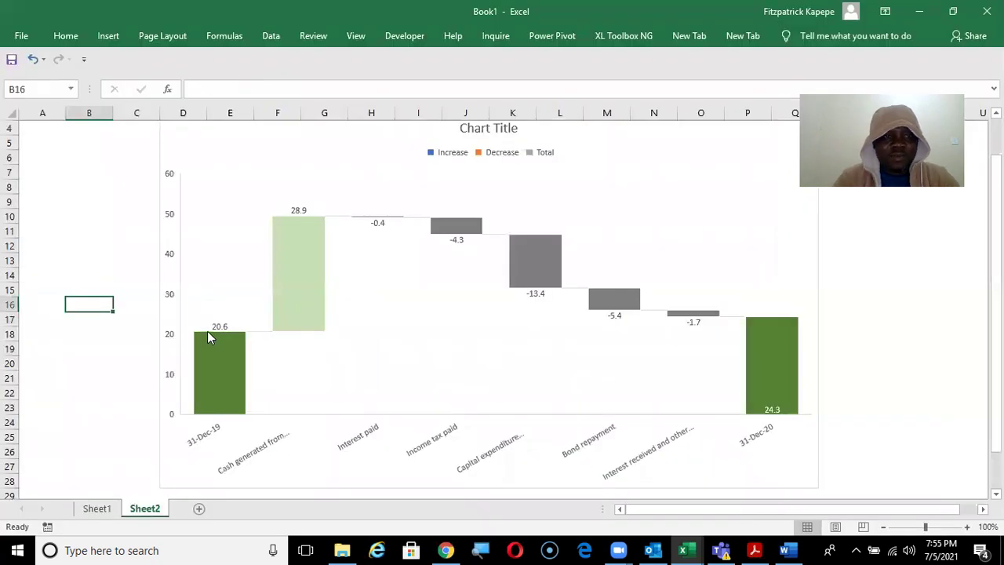
pyautogui.click(220, 329)
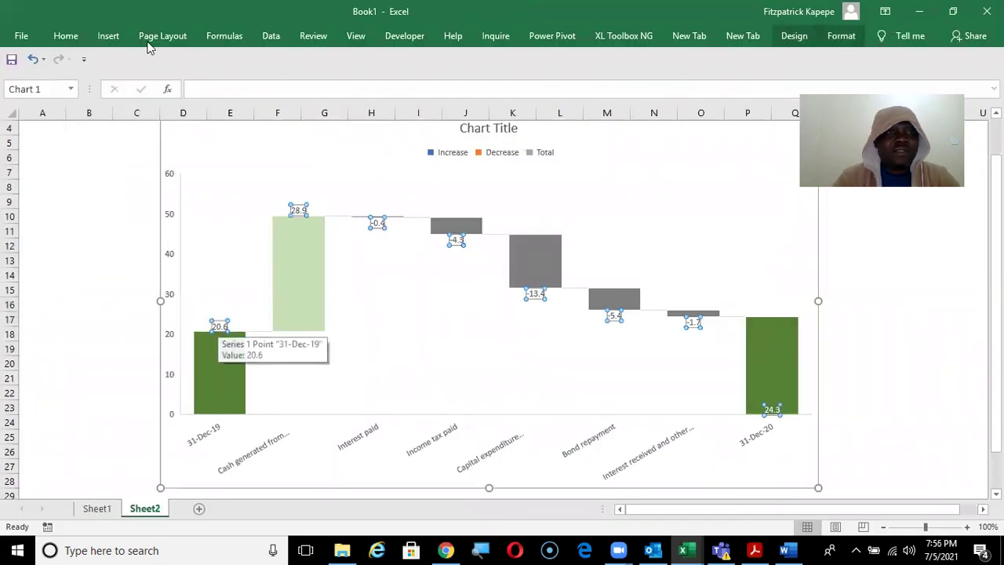
pyautogui.click(72, 38)
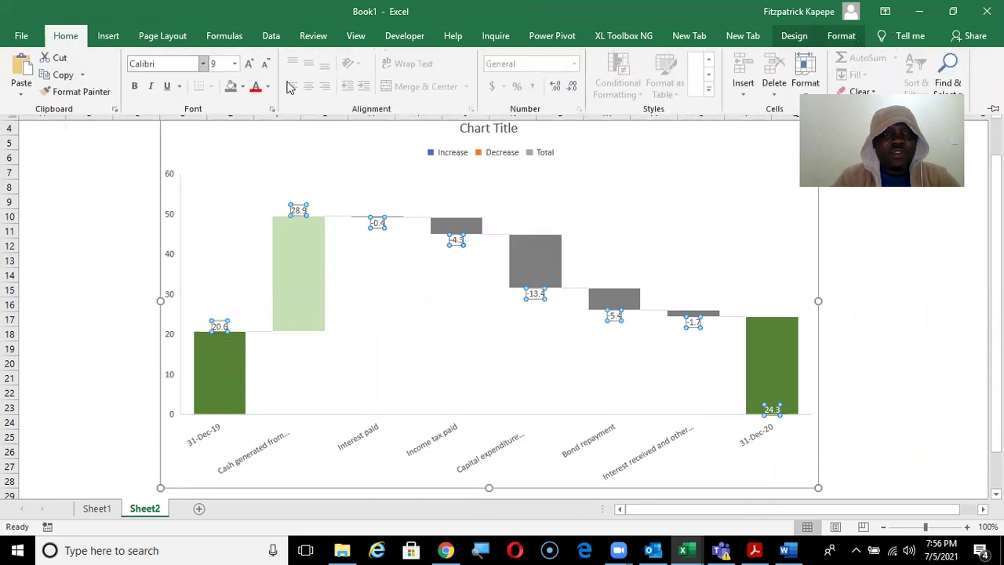
pyautogui.click(225, 68)
pyautogui.write('12')
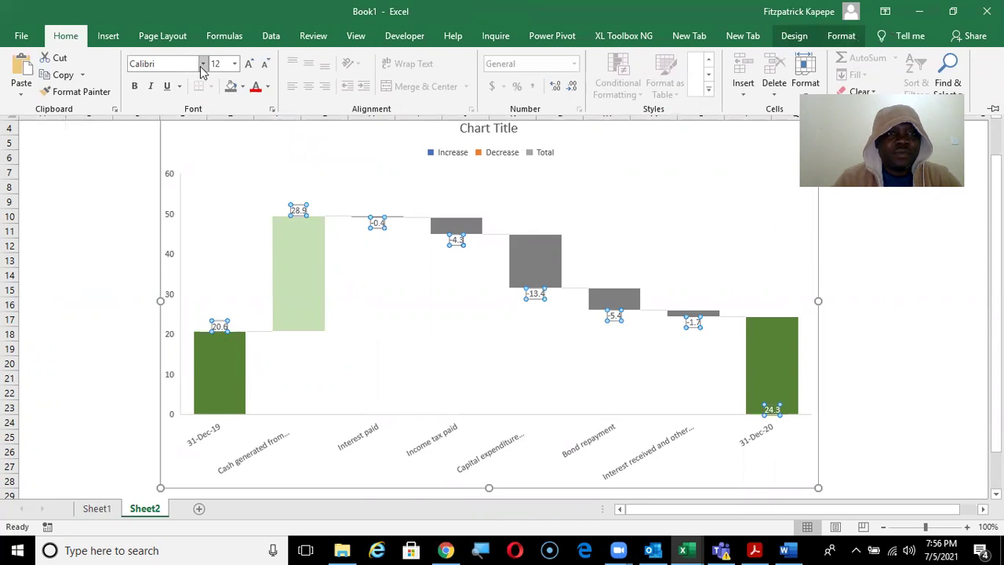
# Change all the waterfall chart's data labels to bold Berlin Sans FB Demi.
pyautogui.click(203, 66)
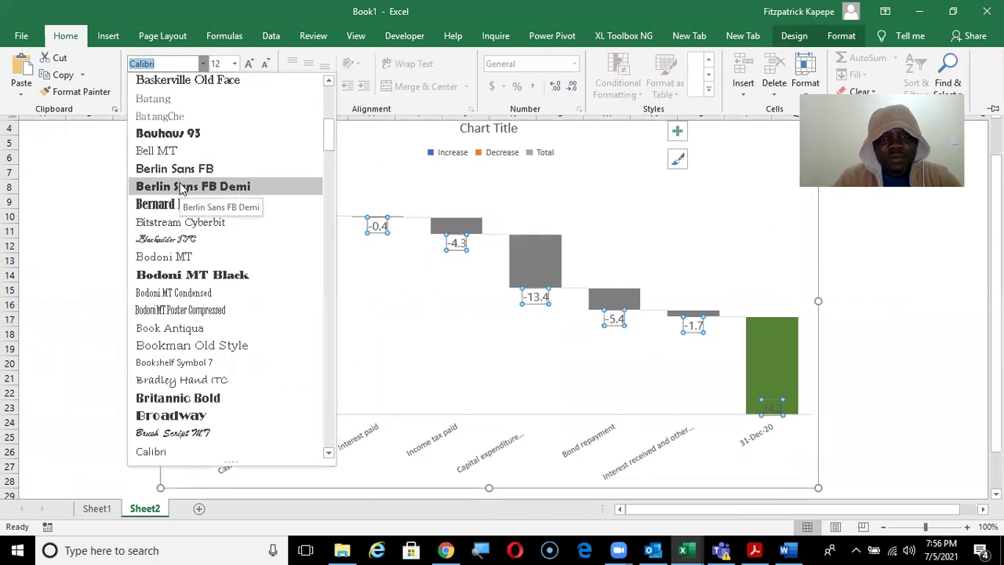
pyautogui.click(181, 187)
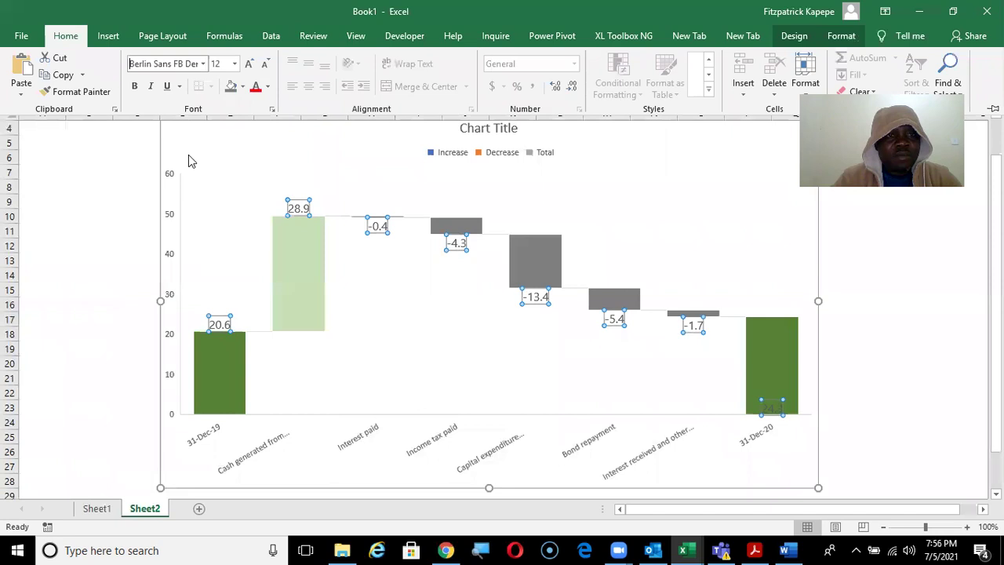
pyautogui.click(135, 87)
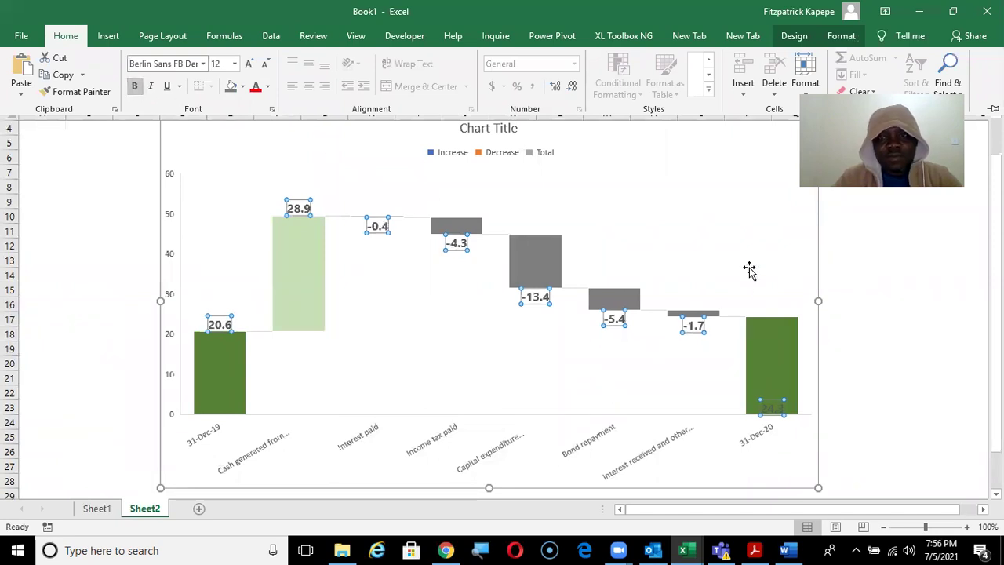
pyautogui.click(878, 297)
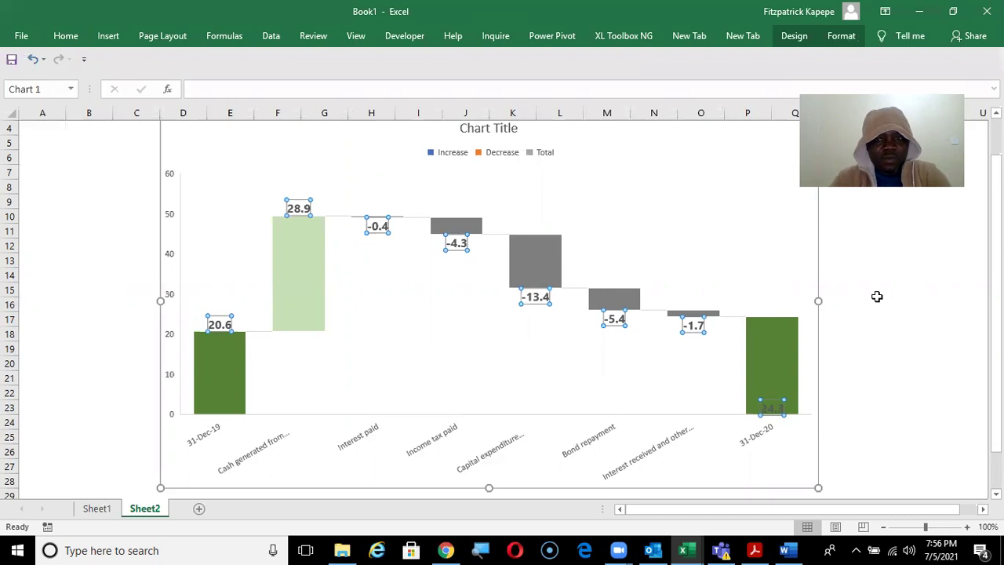
pyautogui.click(922, 288)
# Check the report's chart again, and make only the 31-Dec-20 bar's data label white.
pyautogui.hotkey('alt', 'Tab')
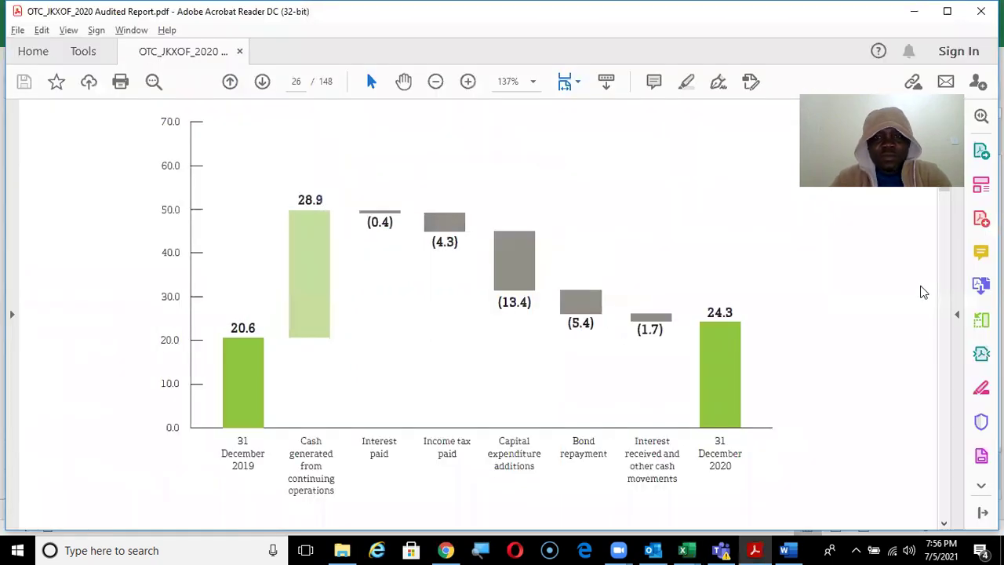
pyautogui.hotkey('alt', 'Tab')
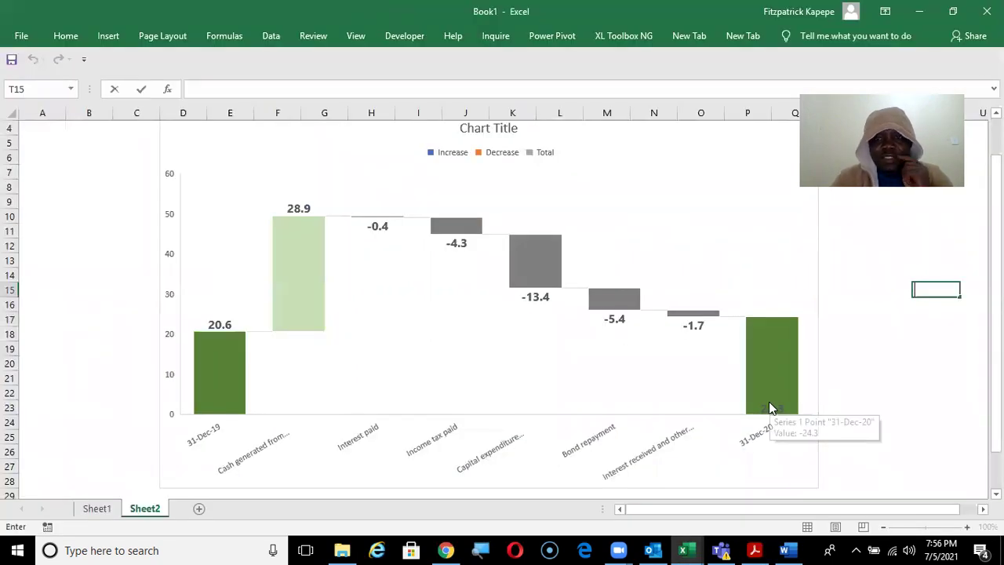
pyautogui.doubleClick(774, 410)
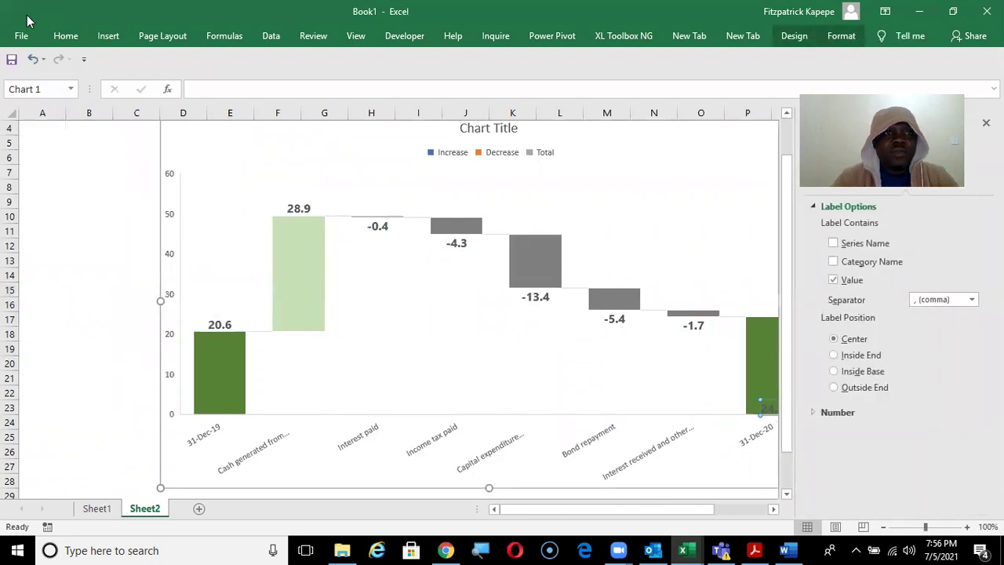
pyautogui.click(66, 37)
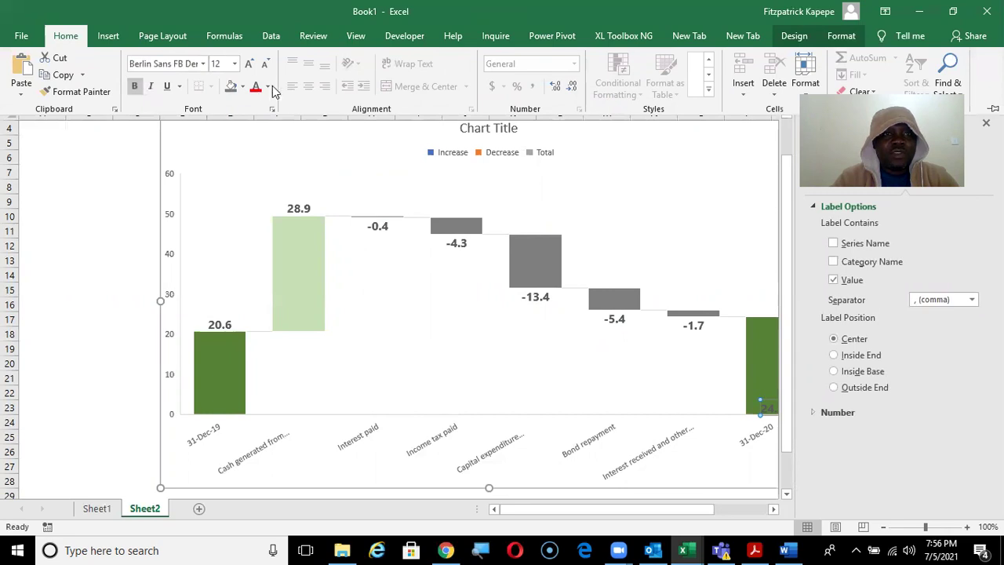
pyautogui.click(268, 87)
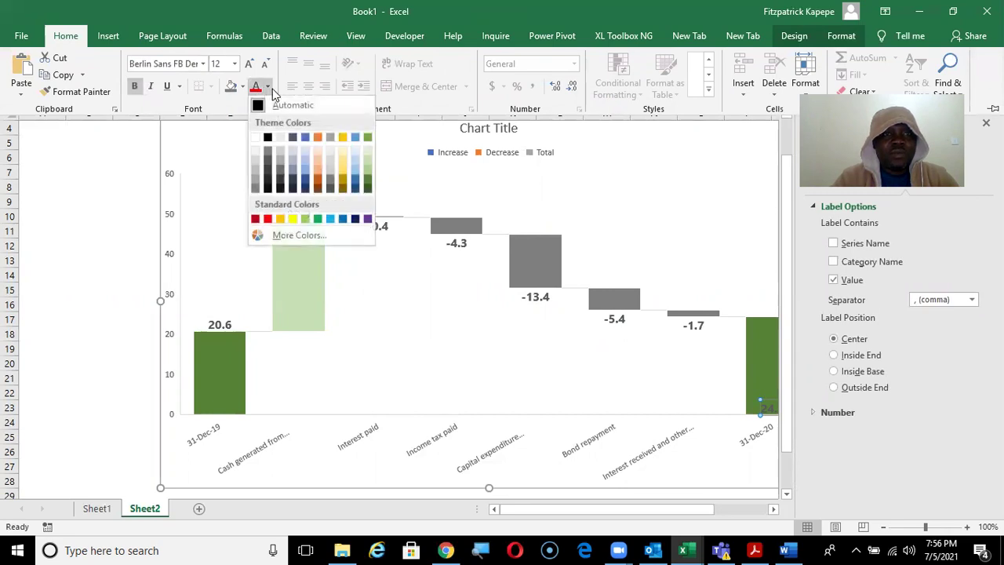
pyautogui.click(257, 139)
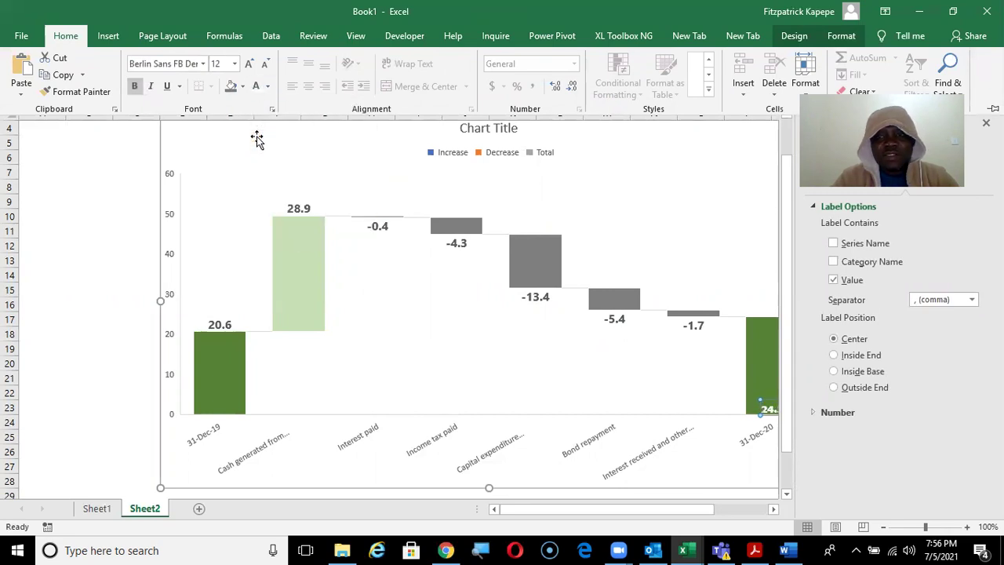
# Try the inside label positions for the 31-Dec-20 data label, settle on Center, and close the formatting pane.
pyautogui.click(837, 372)
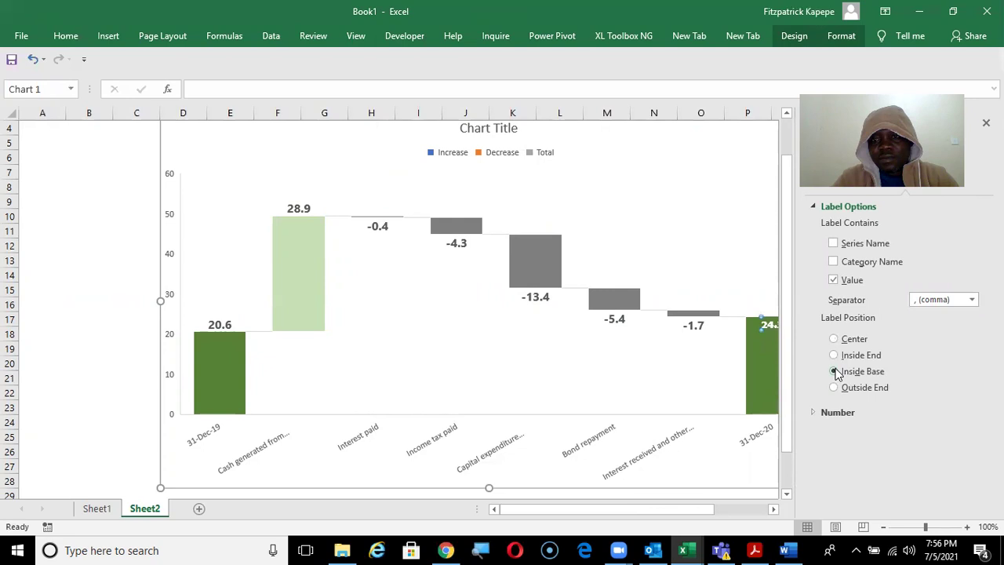
pyautogui.click(835, 356)
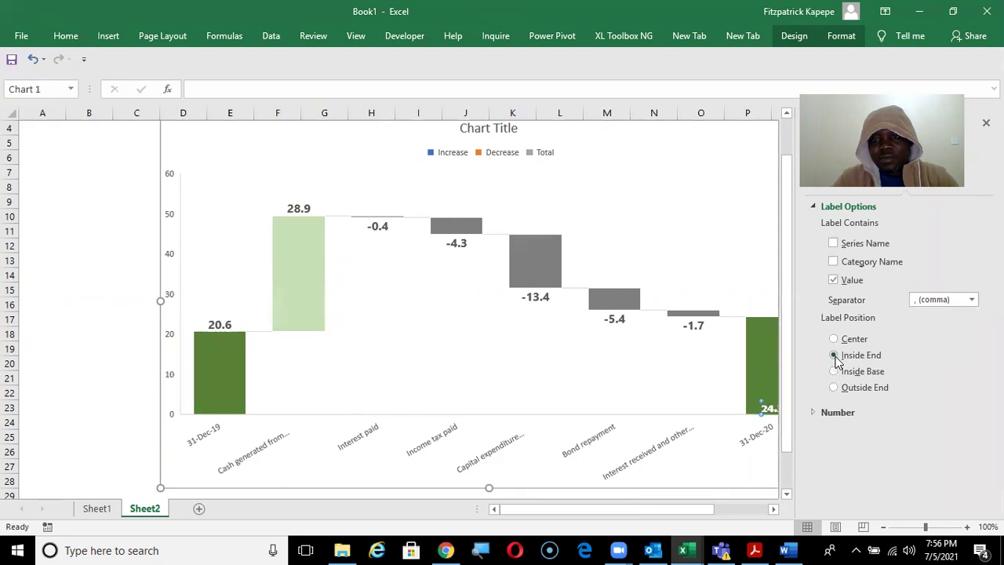
pyautogui.click(835, 339)
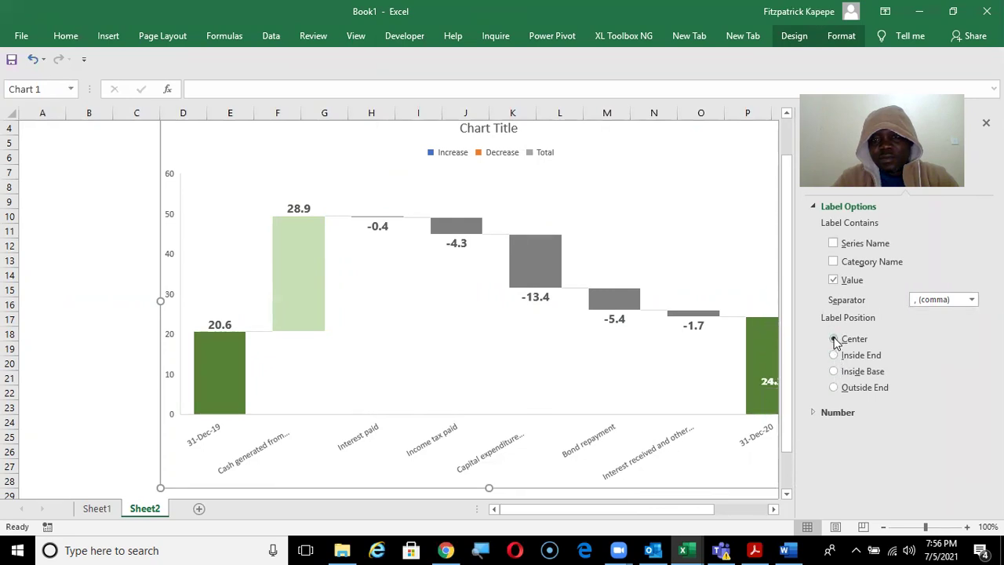
pyautogui.click(119, 359)
pyautogui.click(986, 123)
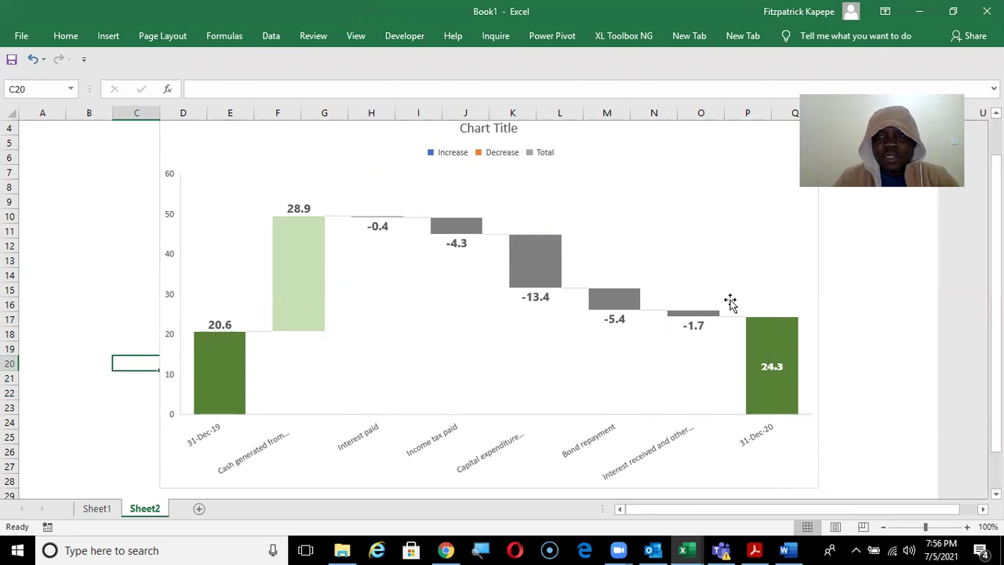
# Compare the Interest paid and Income tax paid data labels with how the audited report formats negative amounts.
pyautogui.click(379, 228)
pyautogui.click(379, 227)
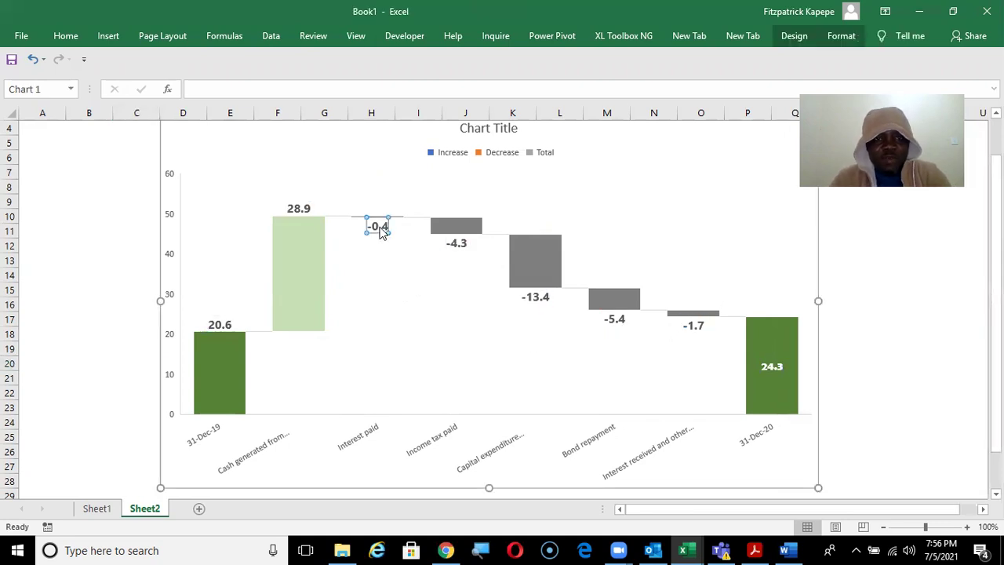
pyautogui.click(457, 246)
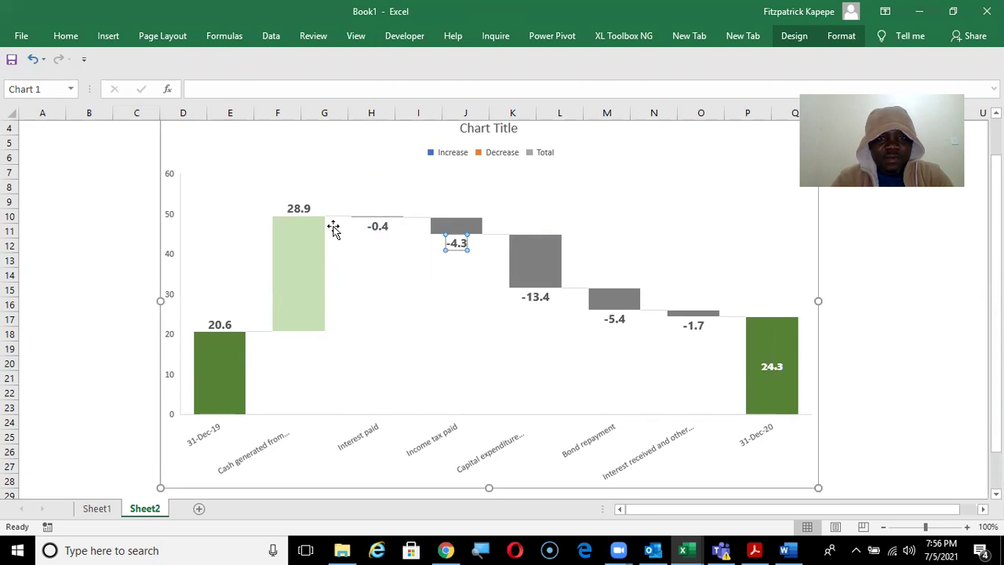
pyautogui.click(380, 233)
pyautogui.hotkey('alt', 'Tab')
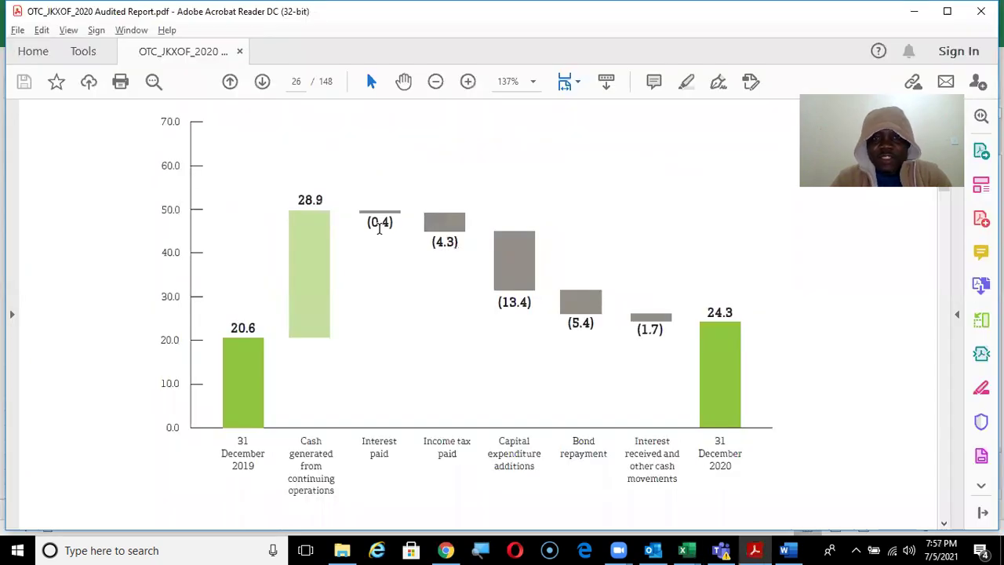
pyautogui.hotkey('alt', 'Tab')
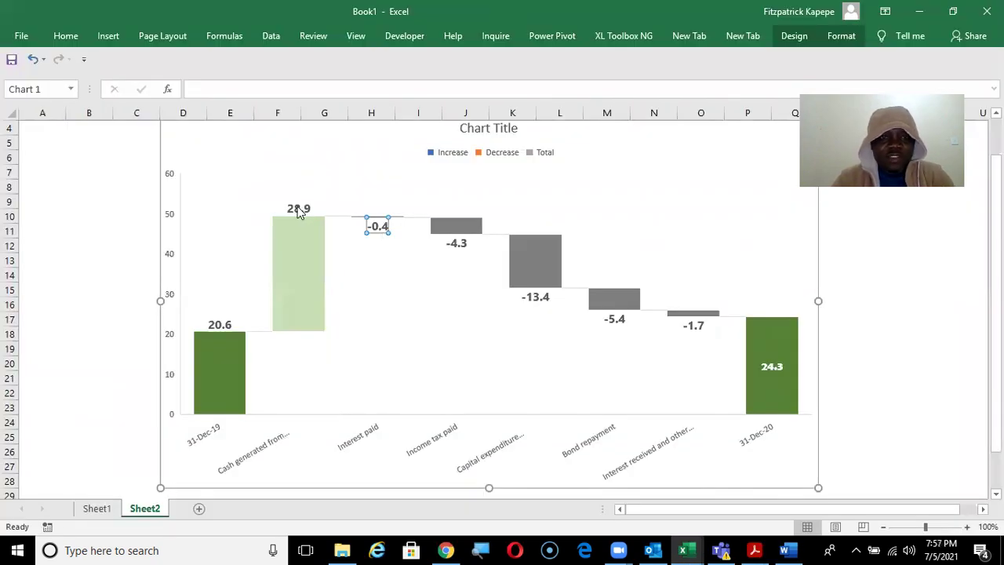
pyautogui.click(952, 316)
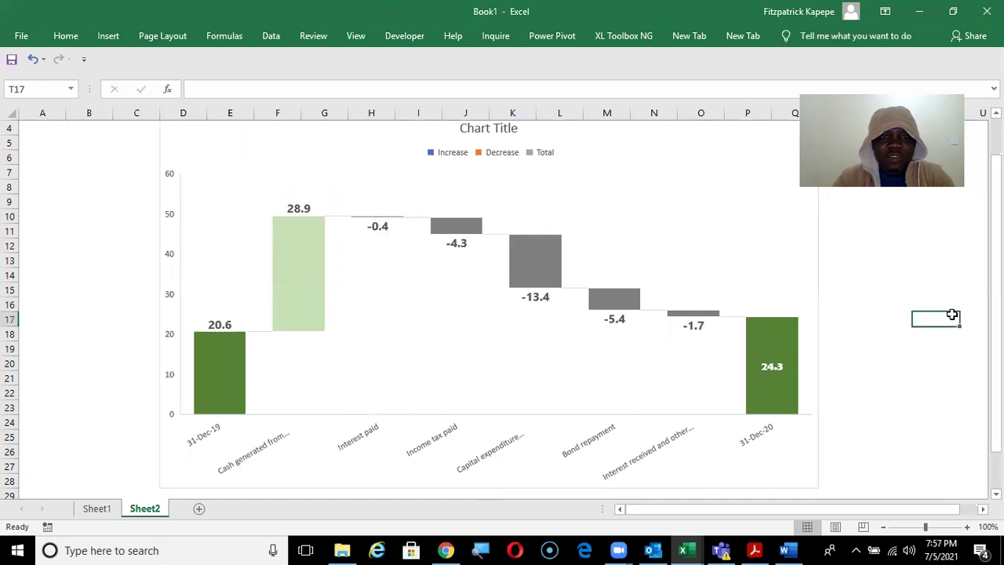
# Check the report's negative labels, and apply the custom number format 0.0;(0.0) to all the waterfall chart's data labels.
pyautogui.click(299, 210)
pyautogui.hotkey('alt', 'Tab')
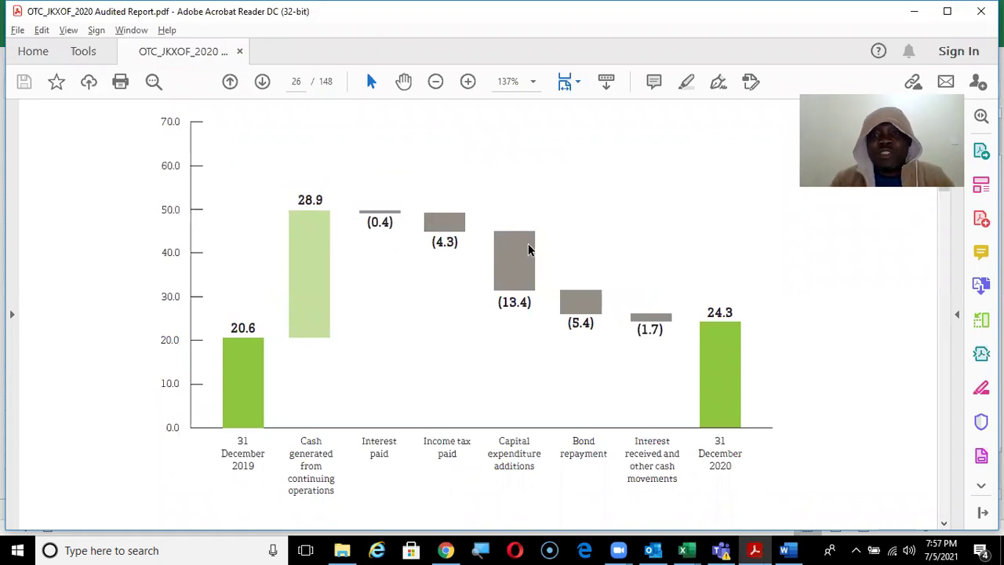
pyautogui.hotkey('alt', 'Tab')
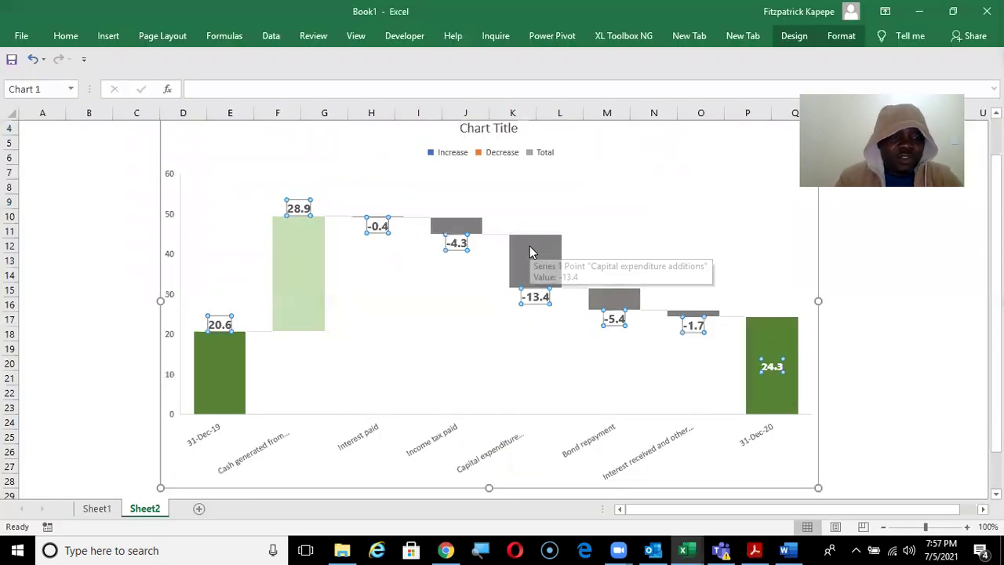
pyautogui.hotkey('ctrl', '1')
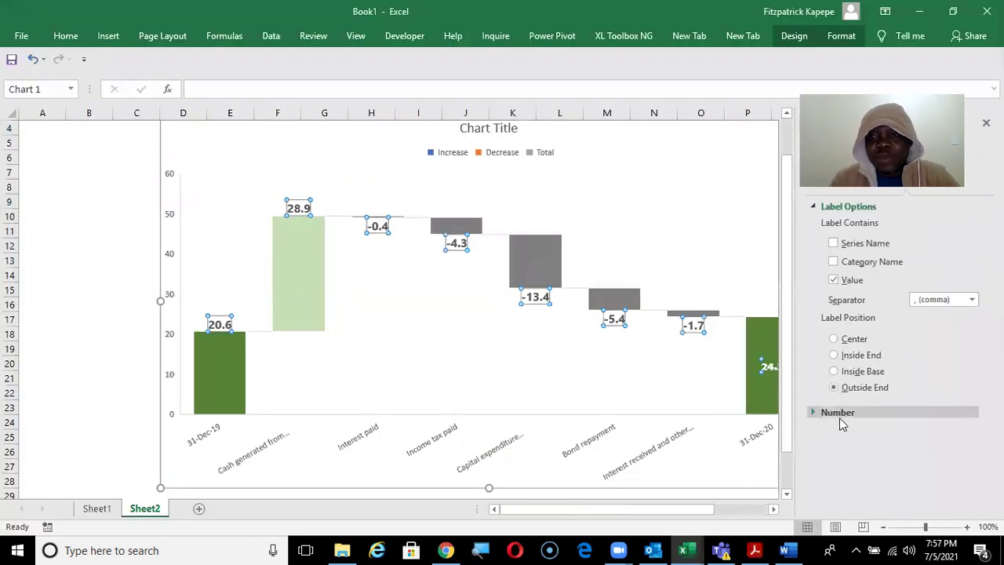
pyautogui.click(832, 412)
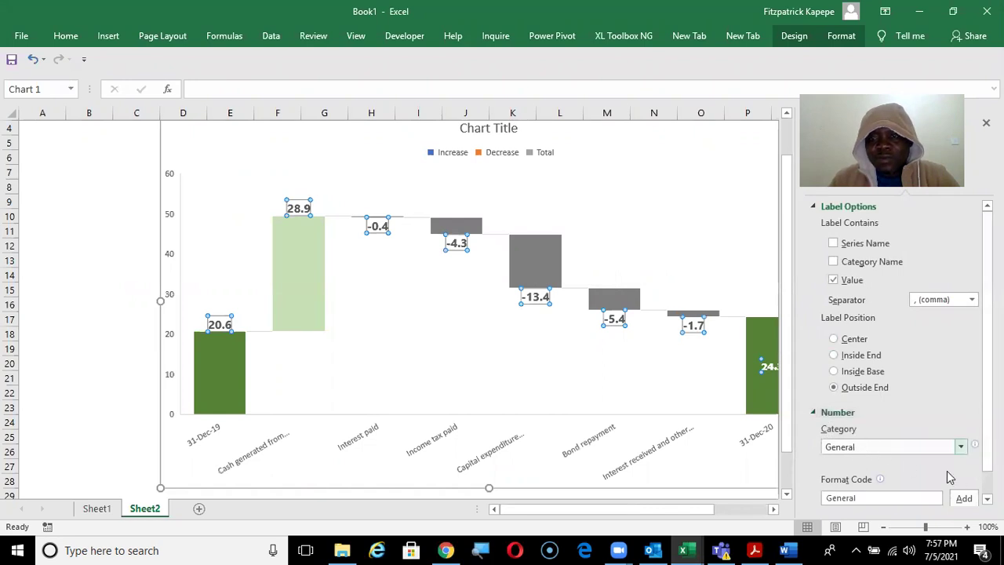
pyautogui.scroll(-2, 902, 353)
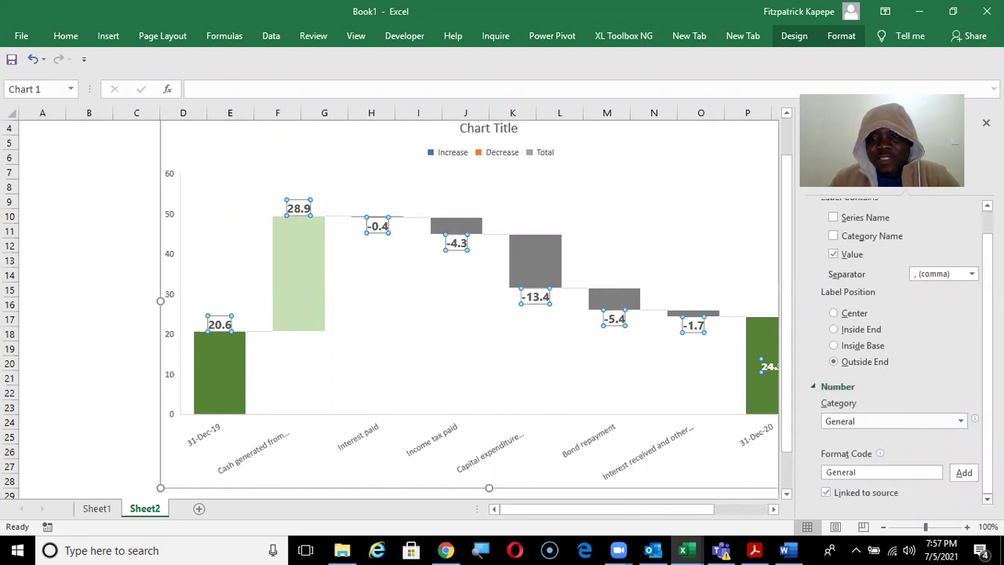
pyautogui.click(865, 474)
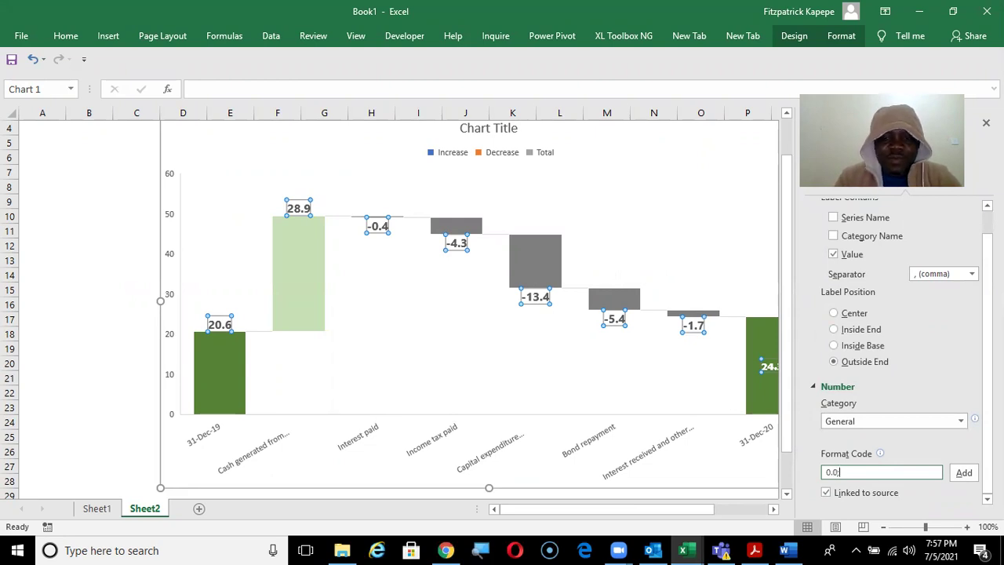
pyautogui.write('(0.0)')
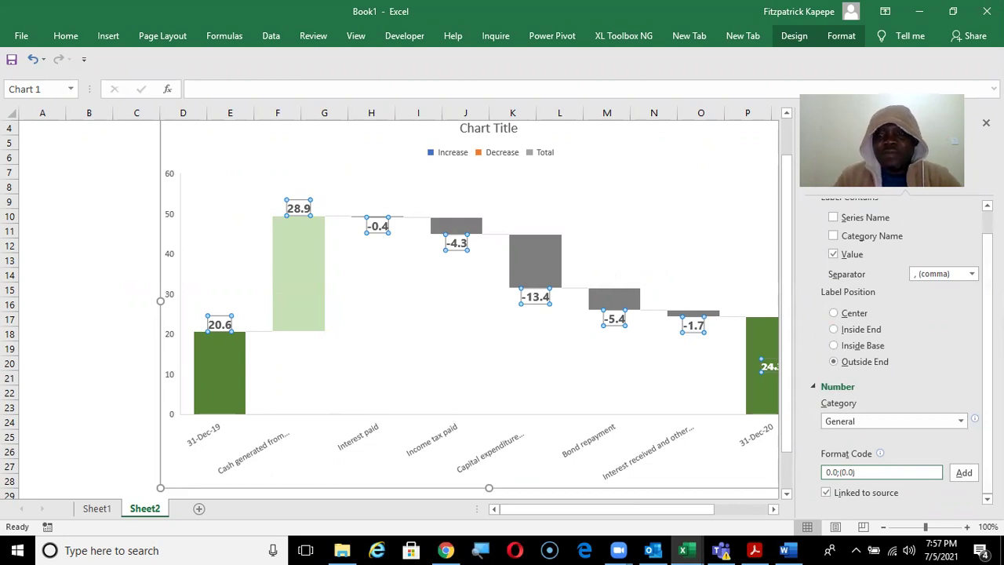
pyautogui.click(971, 473)
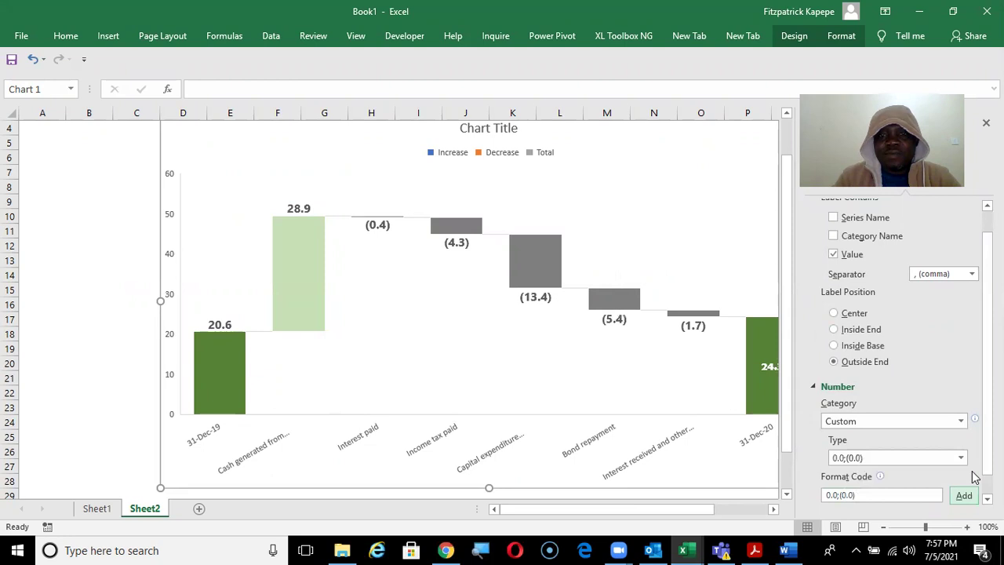
pyautogui.click(87, 302)
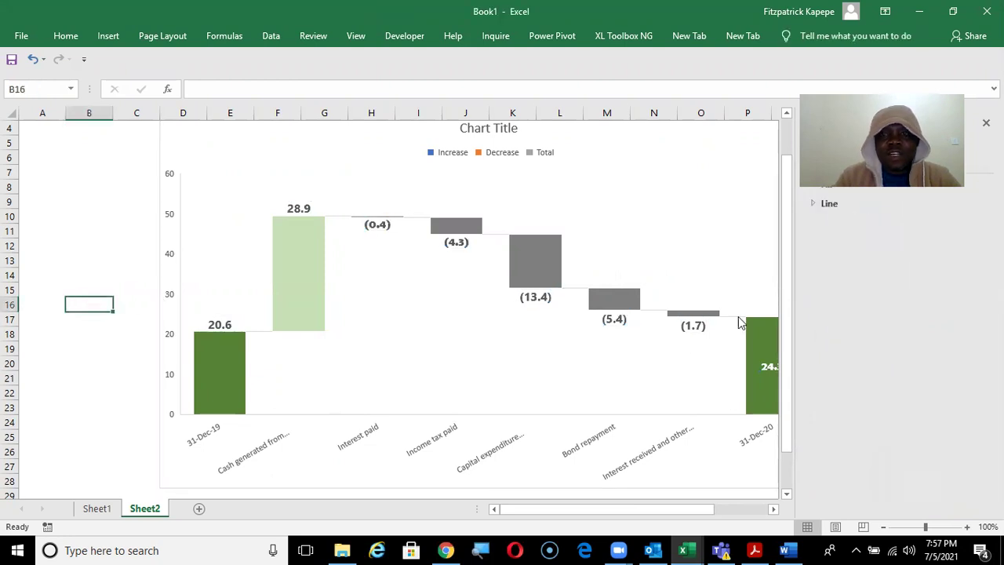
pyautogui.click(986, 122)
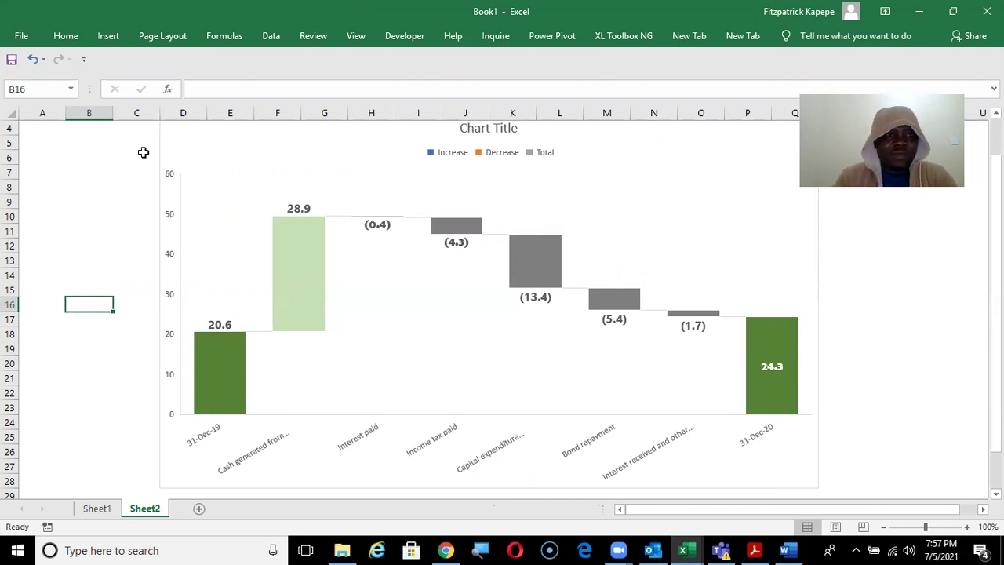
# Remove the border line around the chart area and close the formatting pane.
pyautogui.click(161, 144)
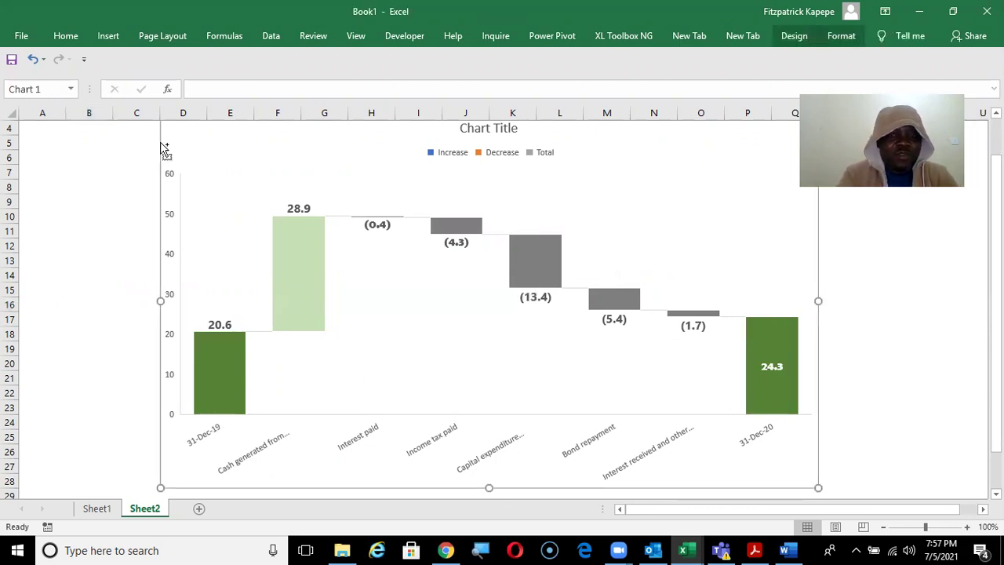
pyautogui.doubleClick(161, 146)
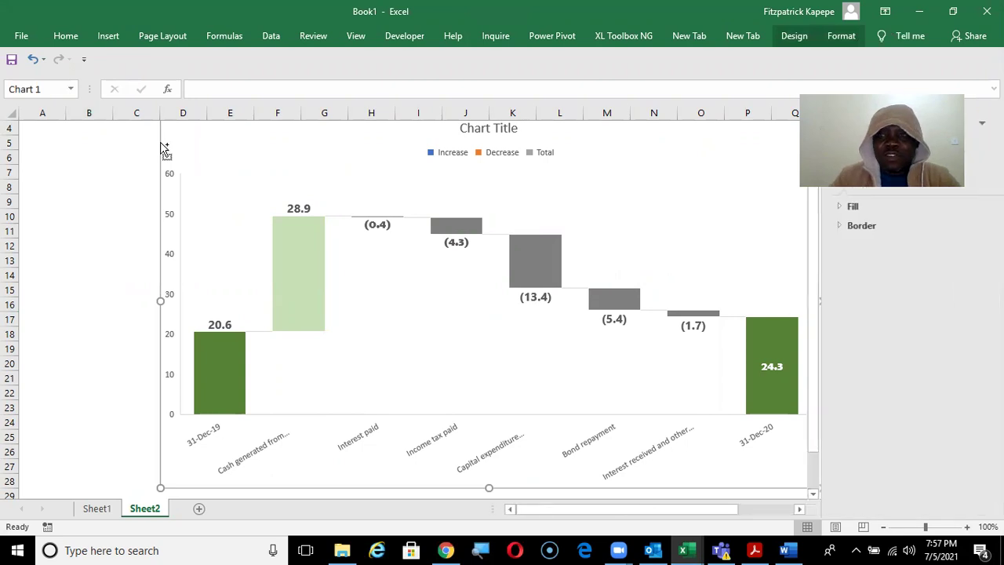
pyautogui.click(834, 226)
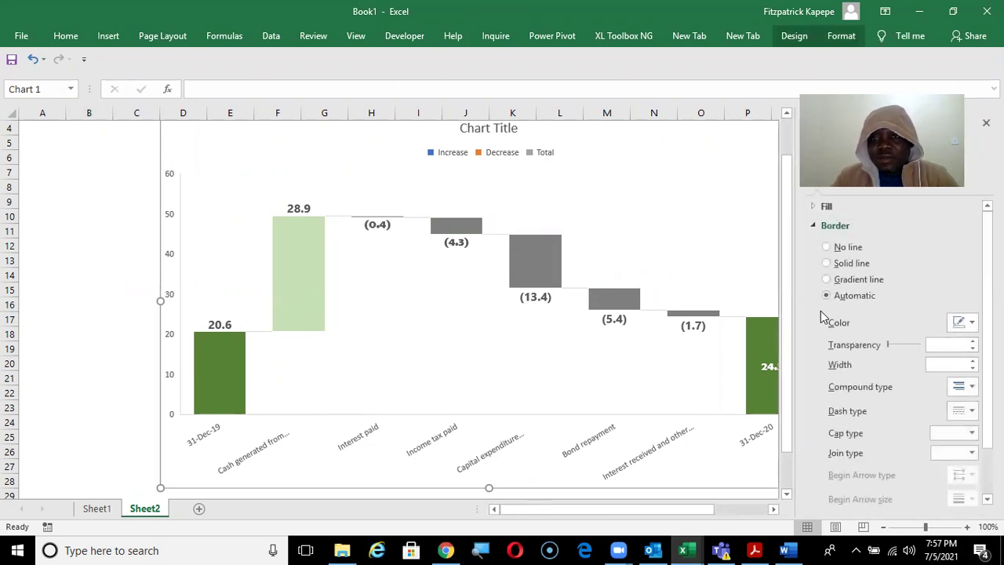
pyautogui.click(826, 247)
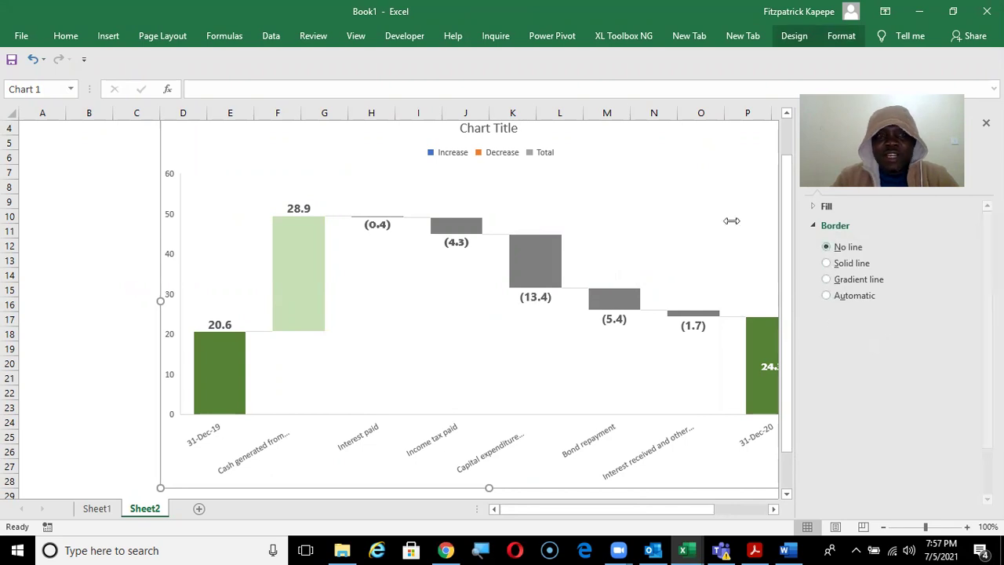
pyautogui.click(67, 250)
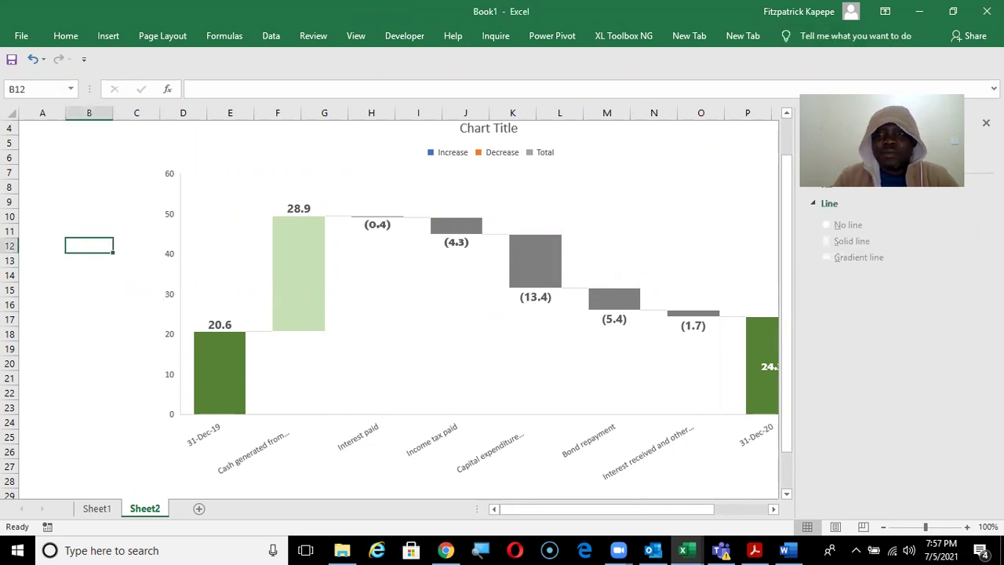
pyautogui.click(987, 123)
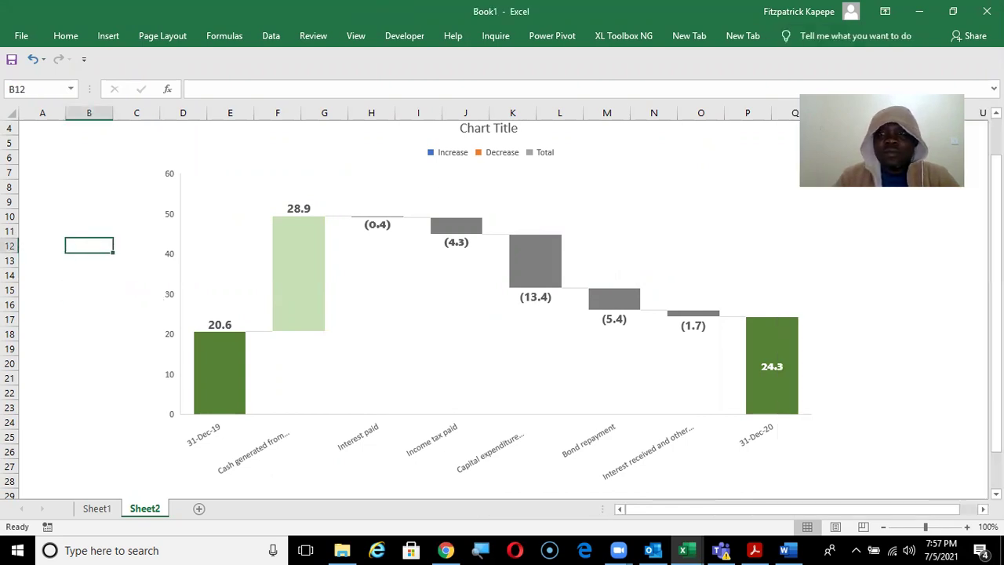
# Check the axis style in the audited report, and set the vertical axis's major tick marks to Inside.
pyautogui.scroll(1, 502, 306)
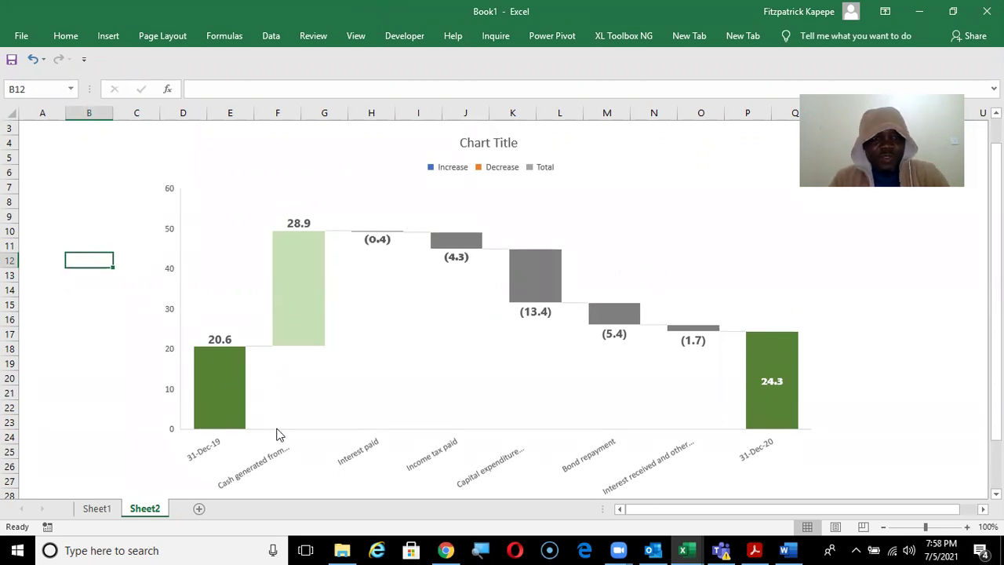
pyautogui.hotkey('alt', 'Tab')
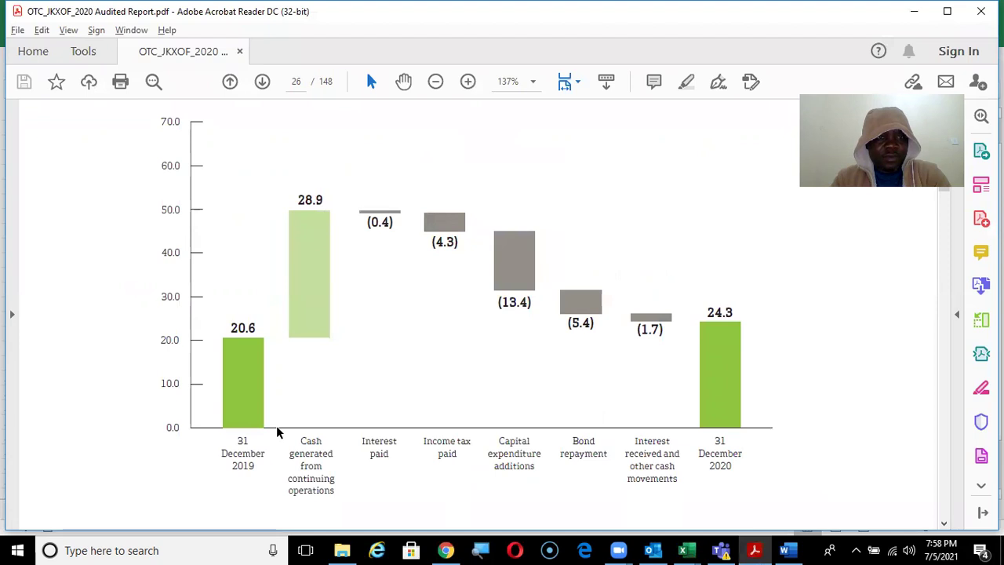
pyautogui.hotkey('alt', 'Tab')
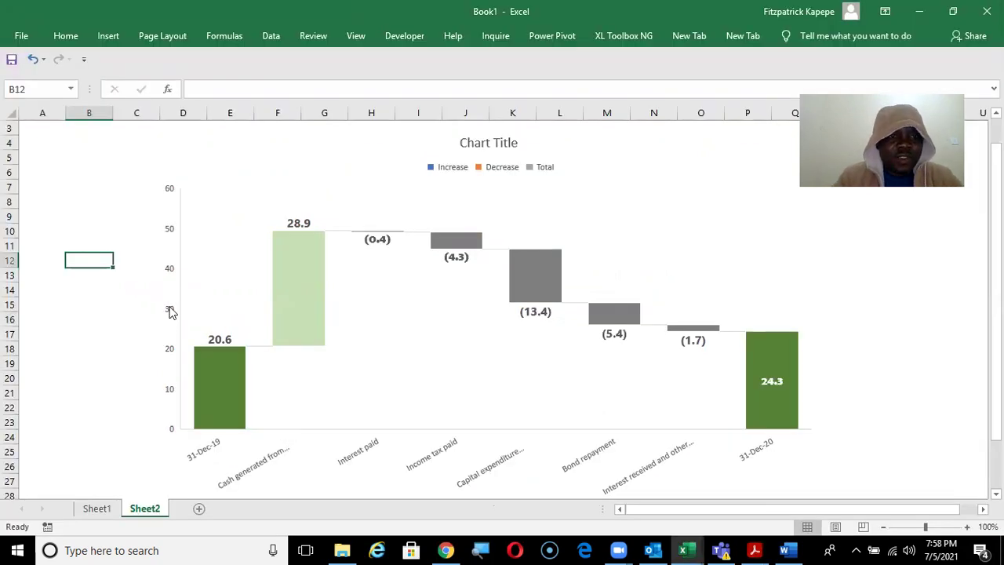
pyautogui.click(172, 311)
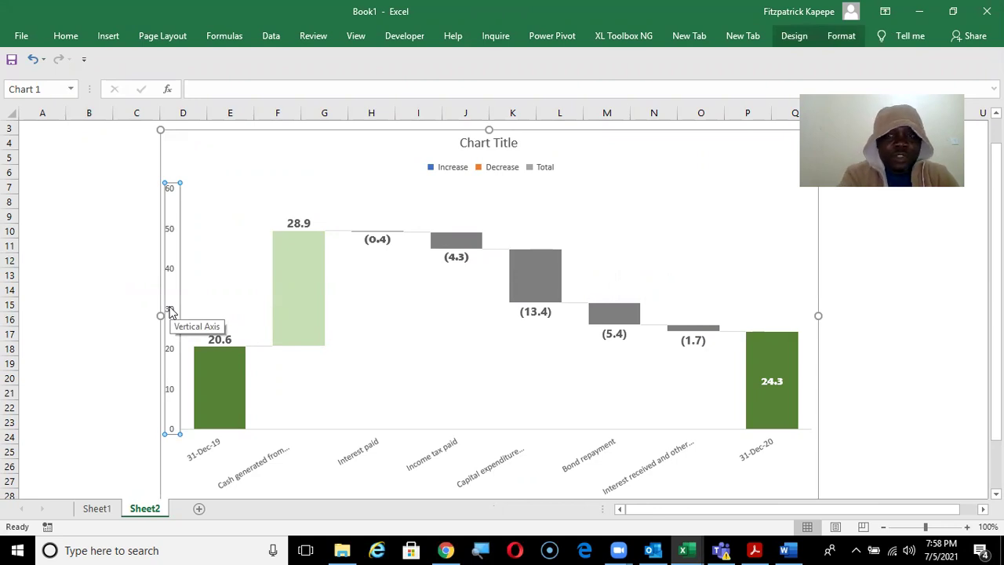
pyautogui.doubleClick(172, 311)
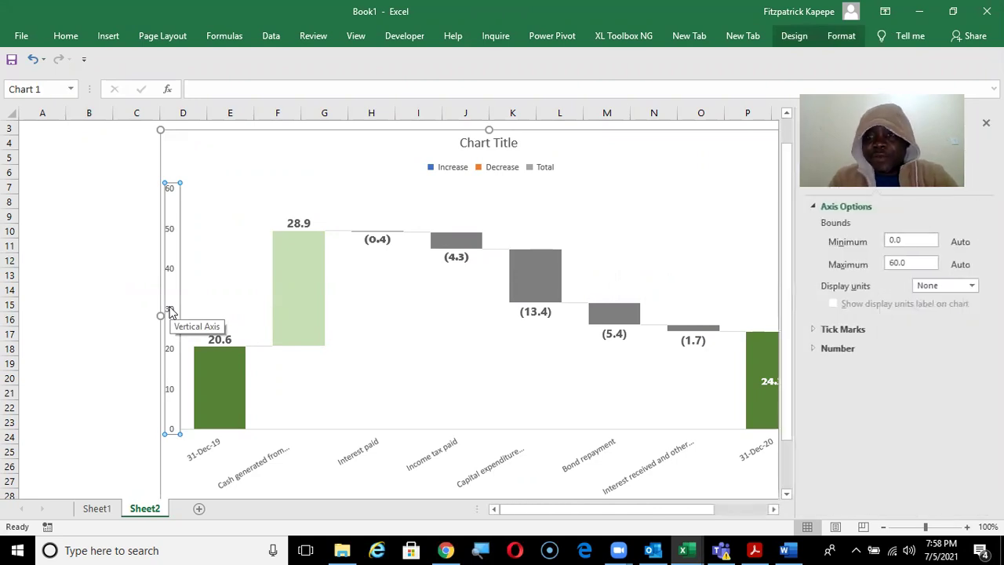
pyautogui.click(854, 334)
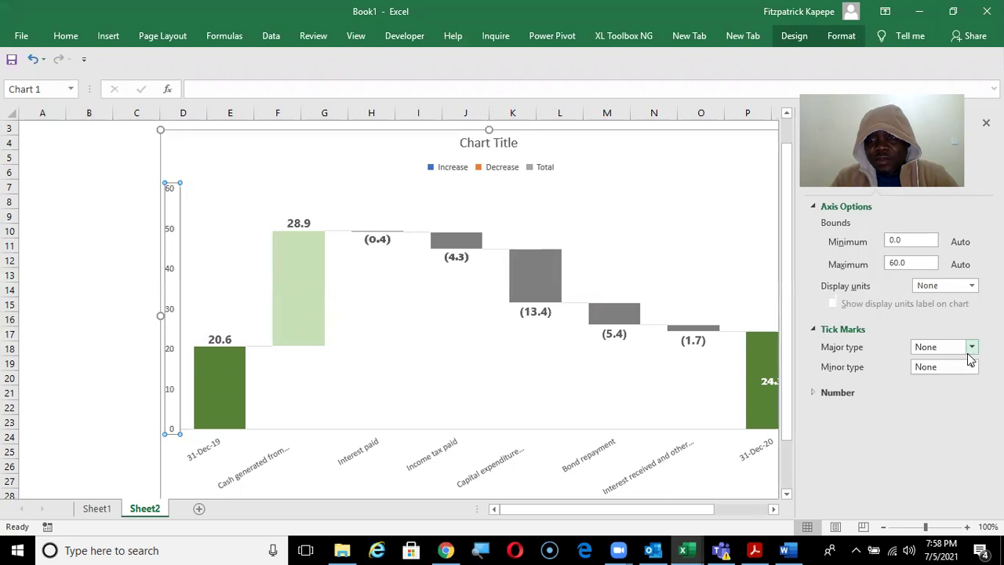
pyautogui.click(972, 348)
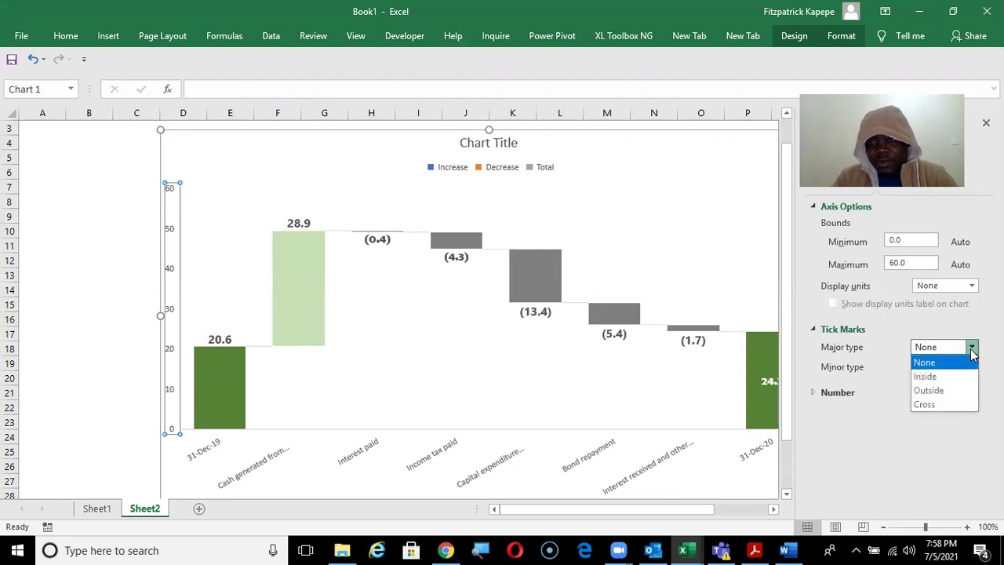
pyautogui.click(936, 378)
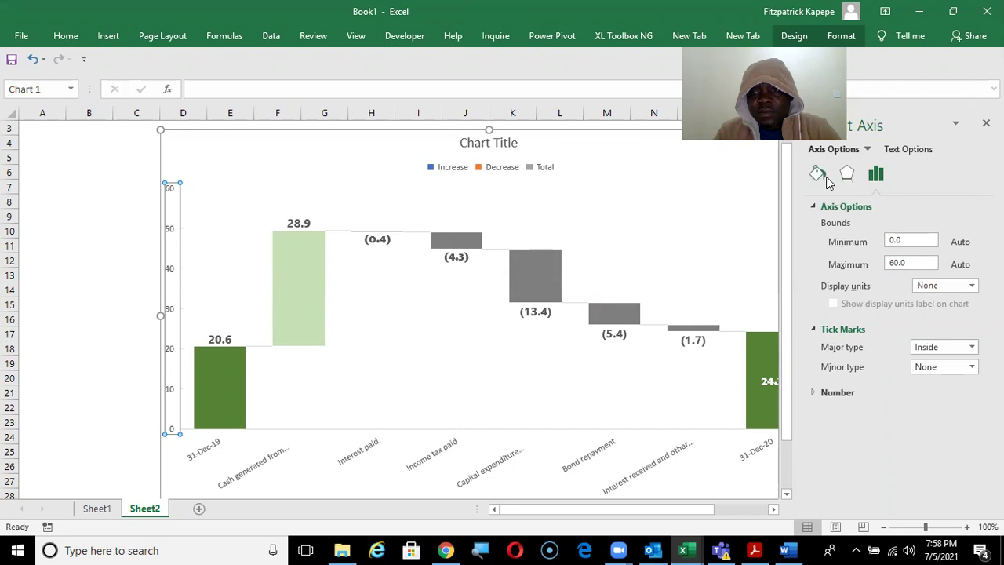
# Make the vertical axis line solid black.
pyautogui.click(817, 174)
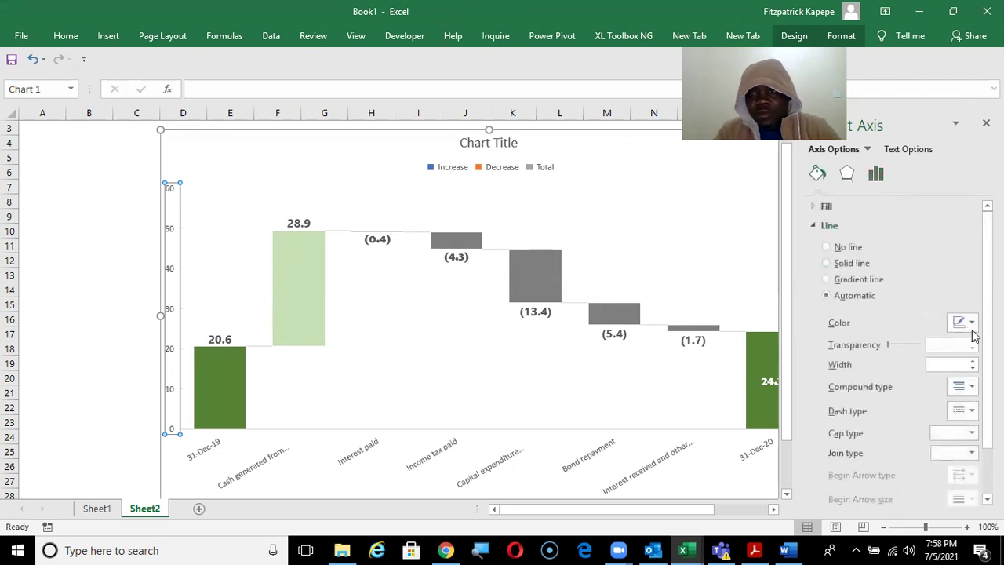
pyautogui.click(961, 322)
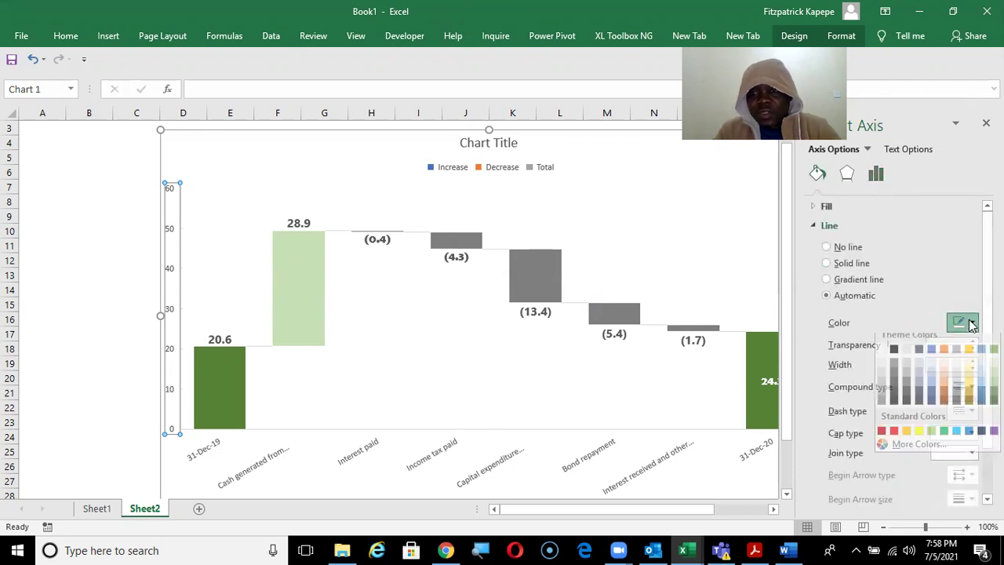
pyautogui.click(893, 357)
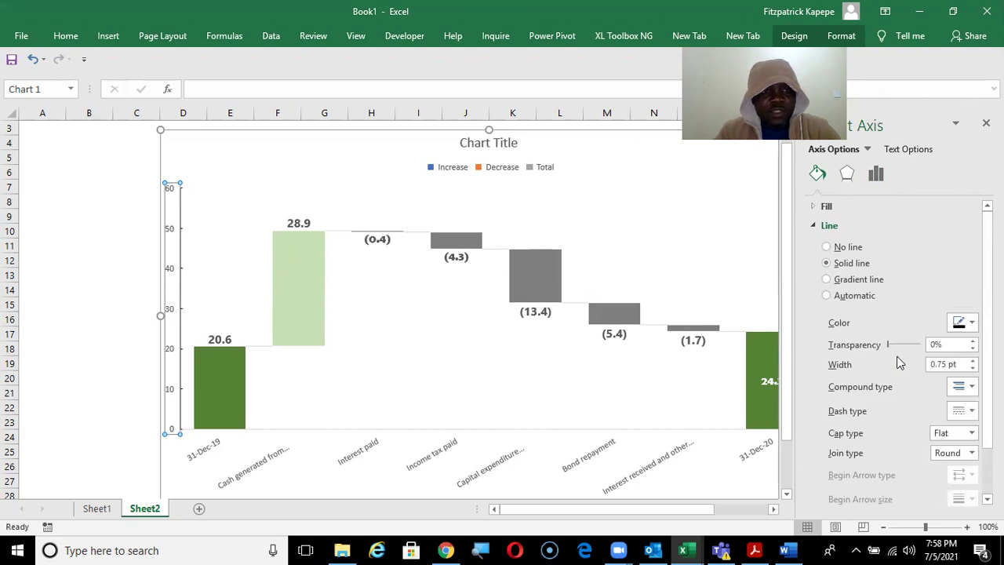
# Make the horizontal category axis line solid black as well, and close the formatting pane.
pyautogui.click(280, 463)
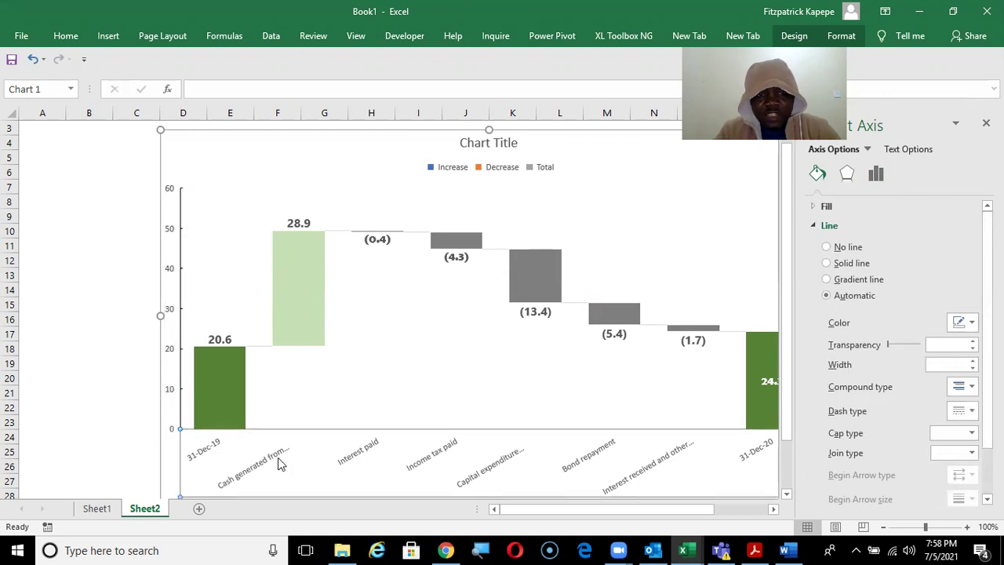
pyautogui.click(971, 323)
pyautogui.click(893, 357)
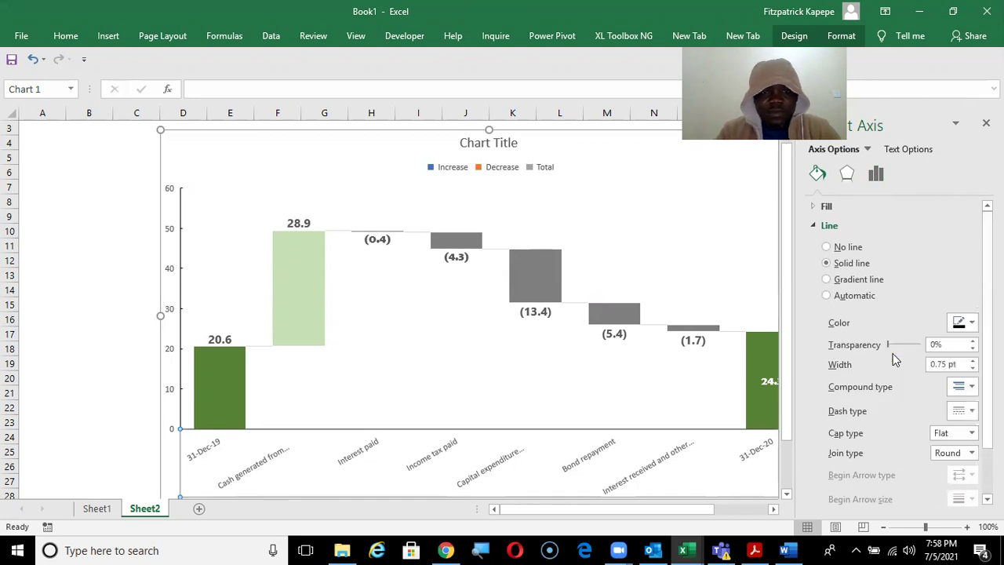
pyautogui.click(90, 332)
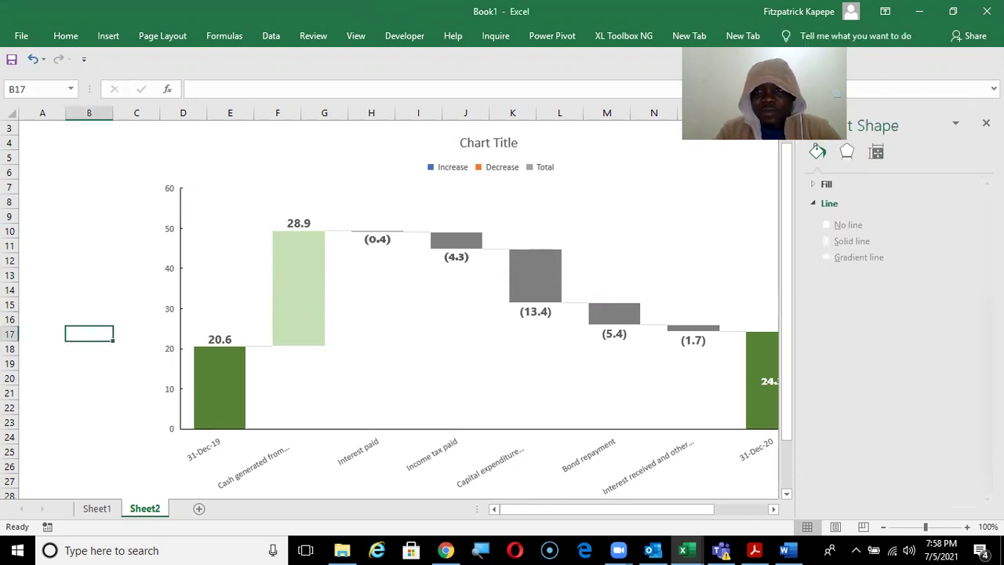
pyautogui.click(986, 122)
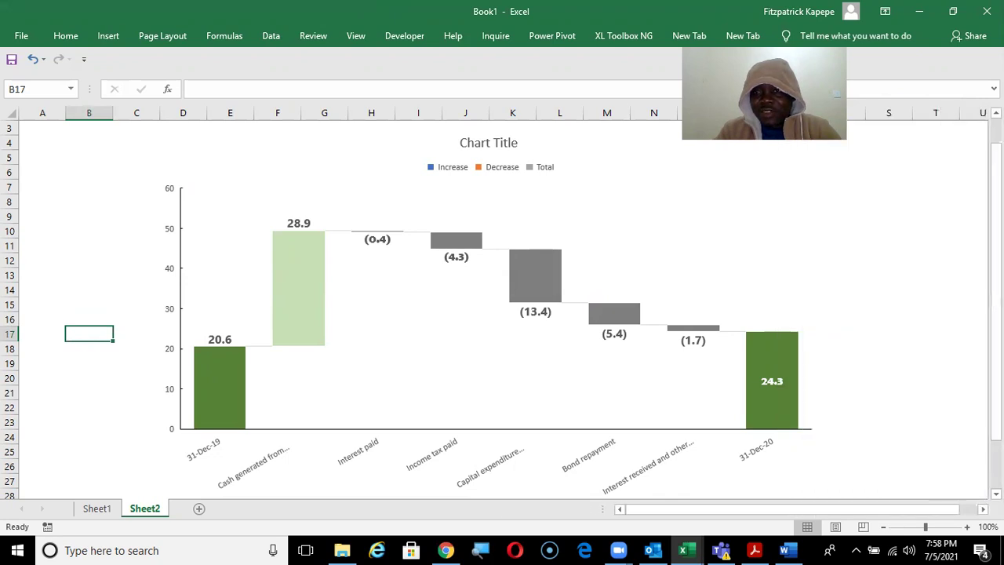
# Delete the chart title and the Increase/Decrease/Total legend from the waterfall chart.
pyautogui.scroll(1, 501, 304)
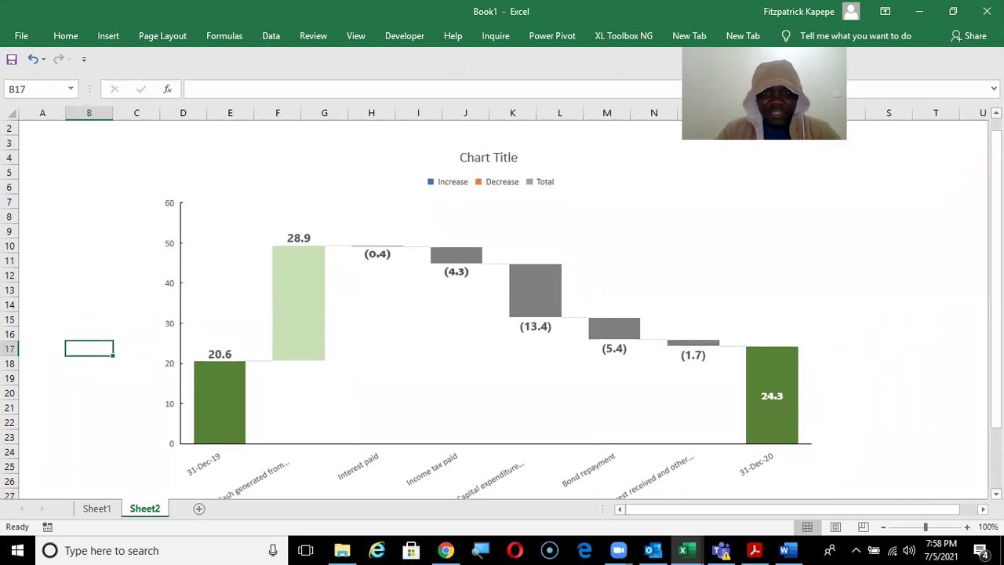
pyautogui.click(502, 172)
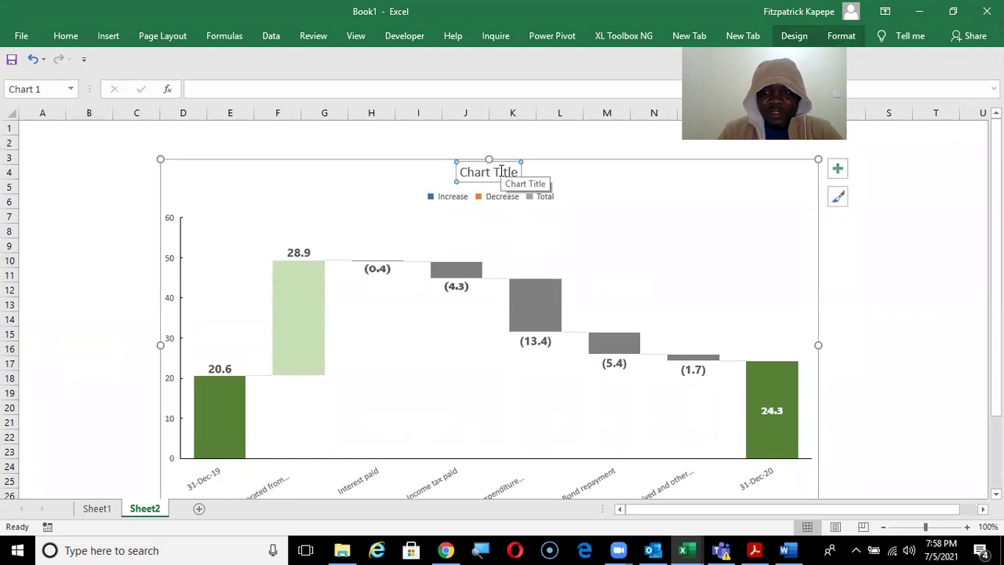
pyautogui.press('Delete')
pyautogui.click(501, 177)
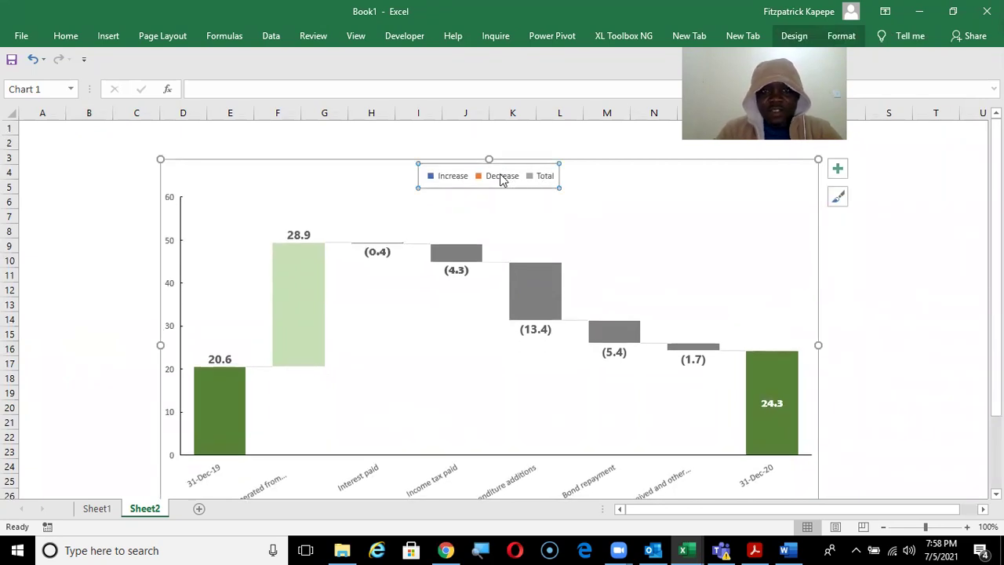
pyautogui.press('Delete')
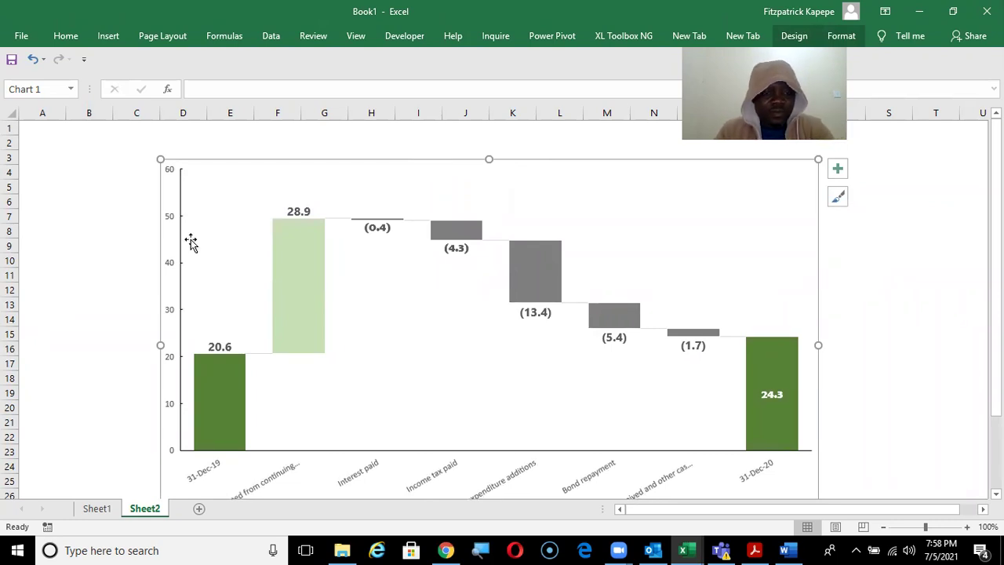
# Check the vertical scale in the audited report, and set the chart's vertical axis maximum to 70.
pyautogui.hotkey('alt', 'Tab')
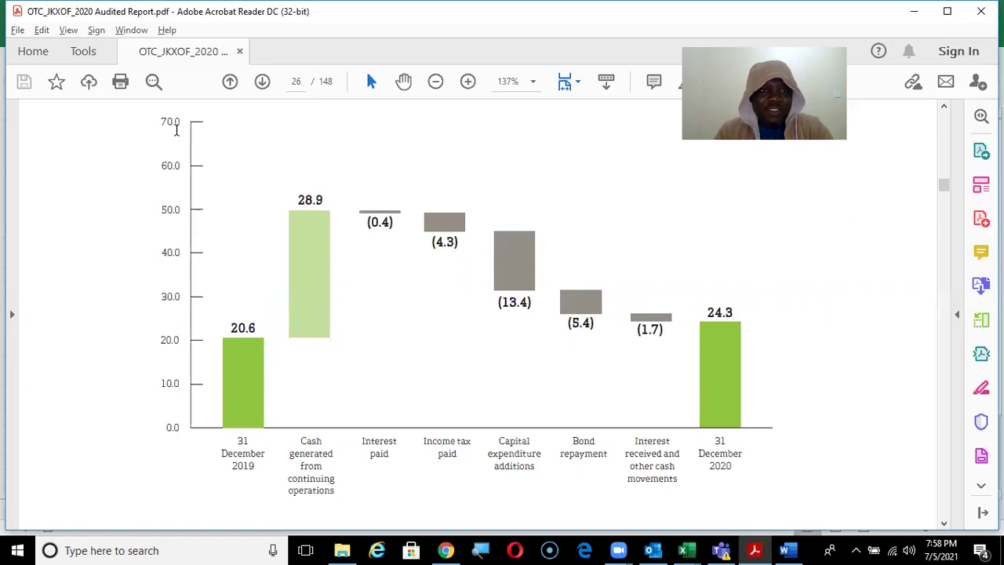
pyautogui.hotkey('alt', 'Tab')
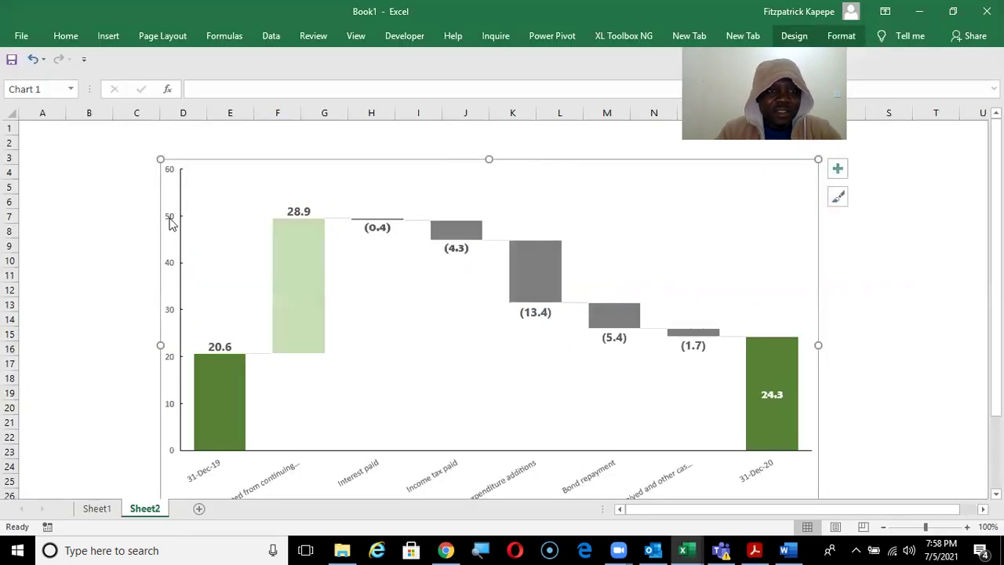
pyautogui.click(171, 221)
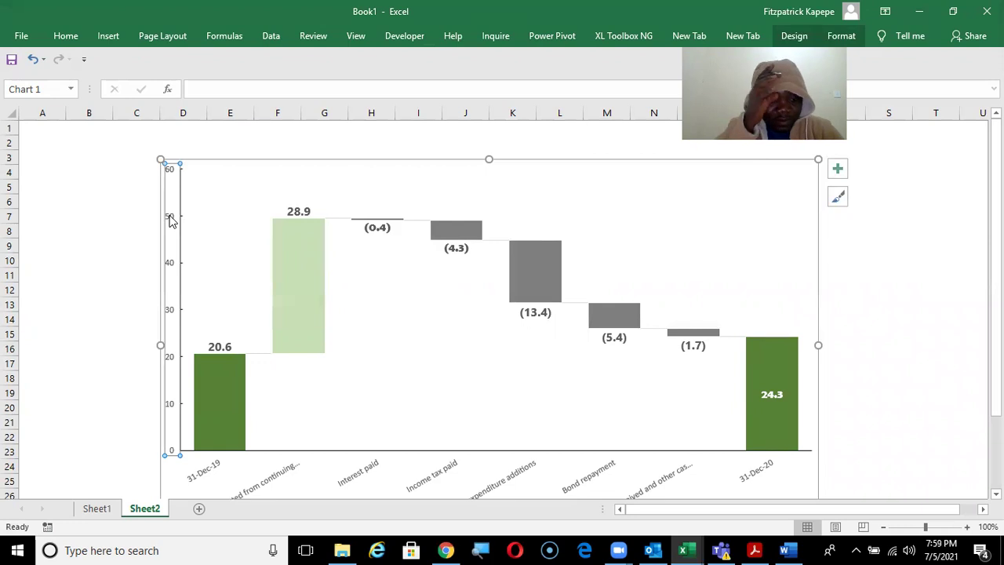
pyautogui.doubleClick(171, 220)
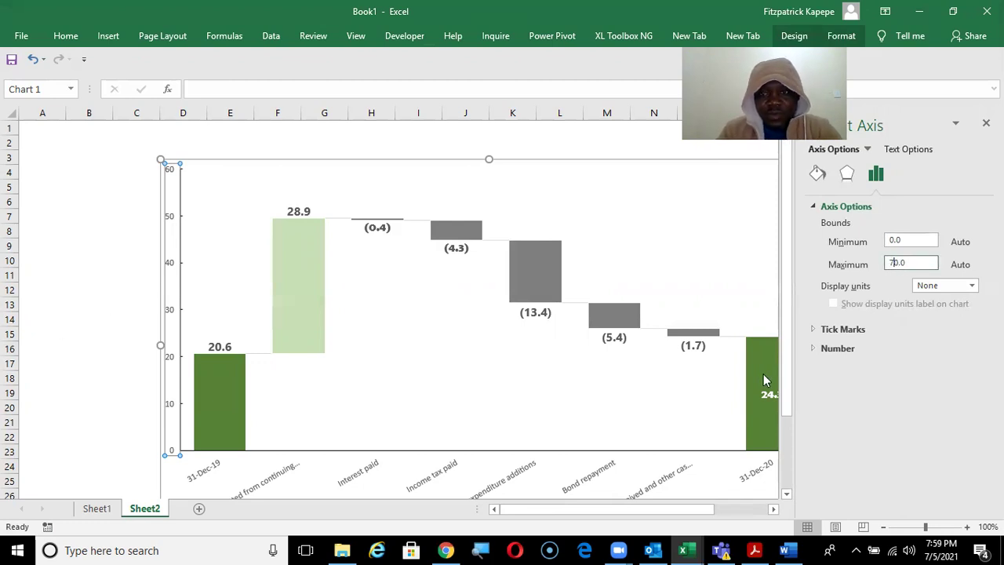
pyautogui.press('Return')
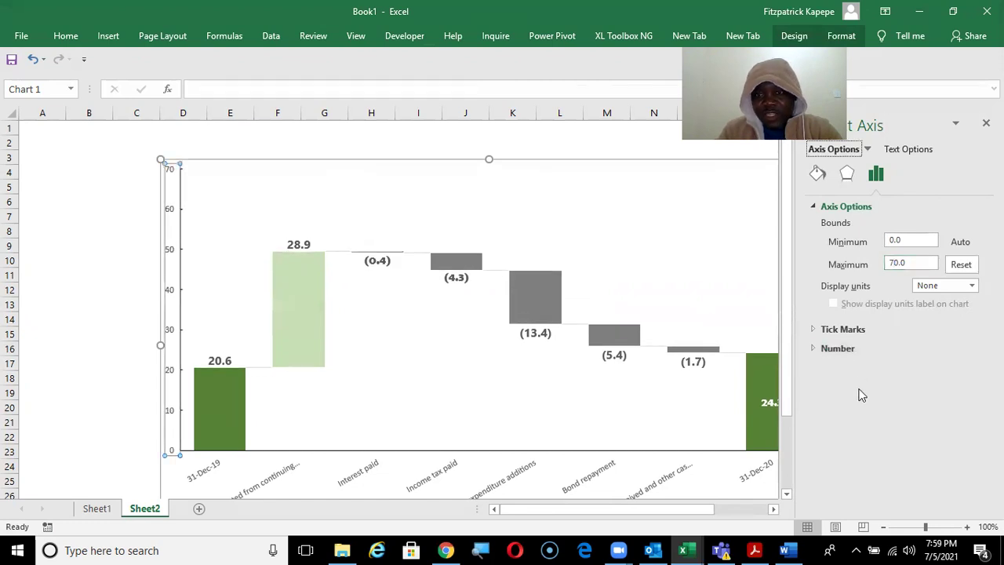
# Apply the number format code 0.0 to the vertical axis labels.
pyautogui.click(837, 350)
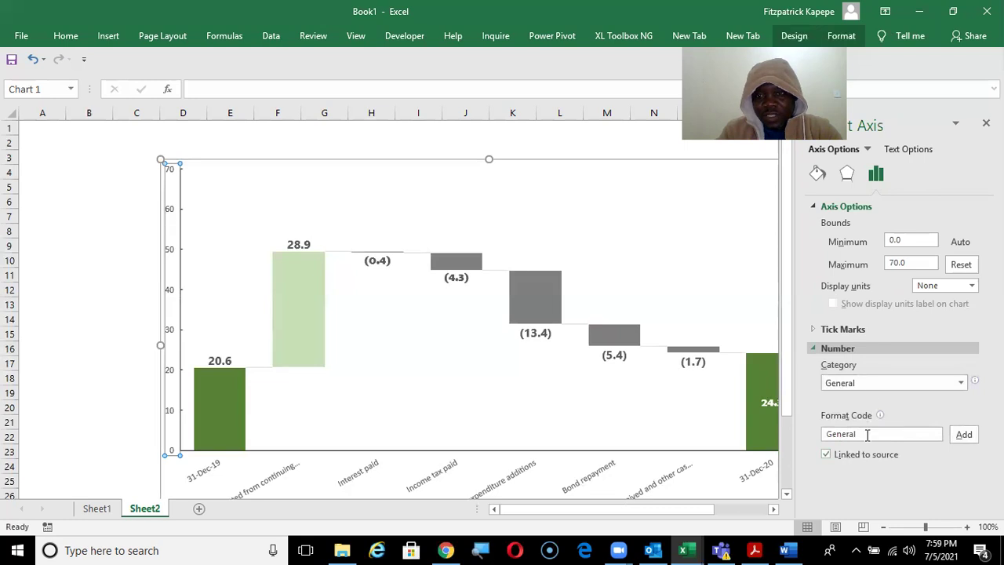
pyautogui.click(867, 435)
pyautogui.press('BackSpace')
pyautogui.press('BackSpace')
pyautogui.press('BackSpace')
pyautogui.press('BackSpace')
pyautogui.press('BackSpace')
pyautogui.press('BackSpace')
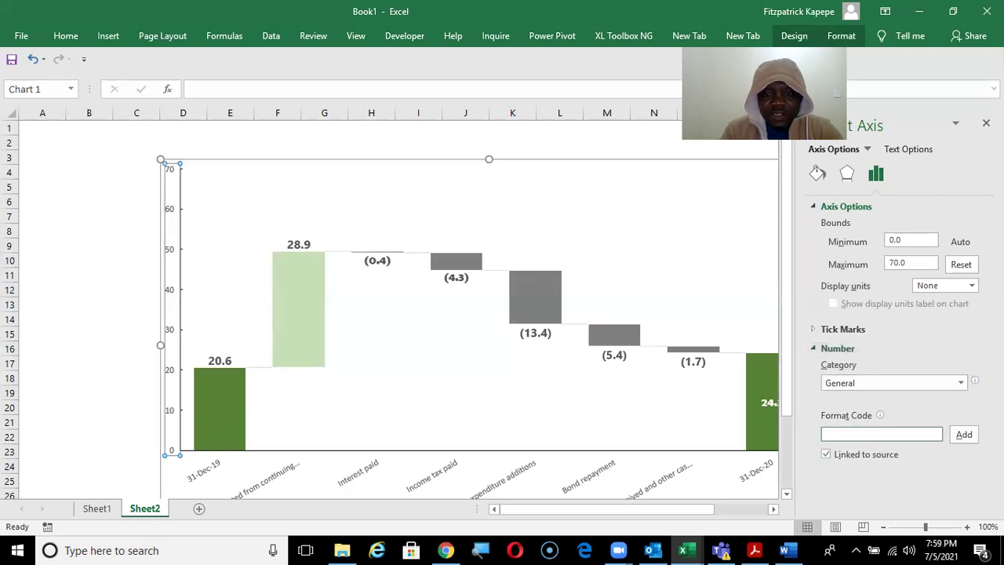
pyautogui.write('0.0')
pyautogui.click(966, 436)
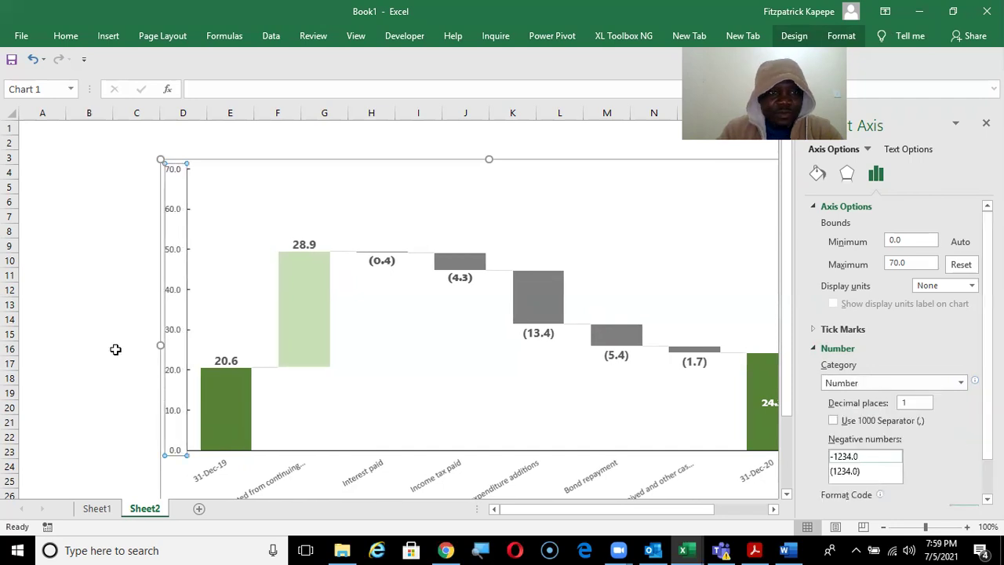
pyautogui.click(85, 318)
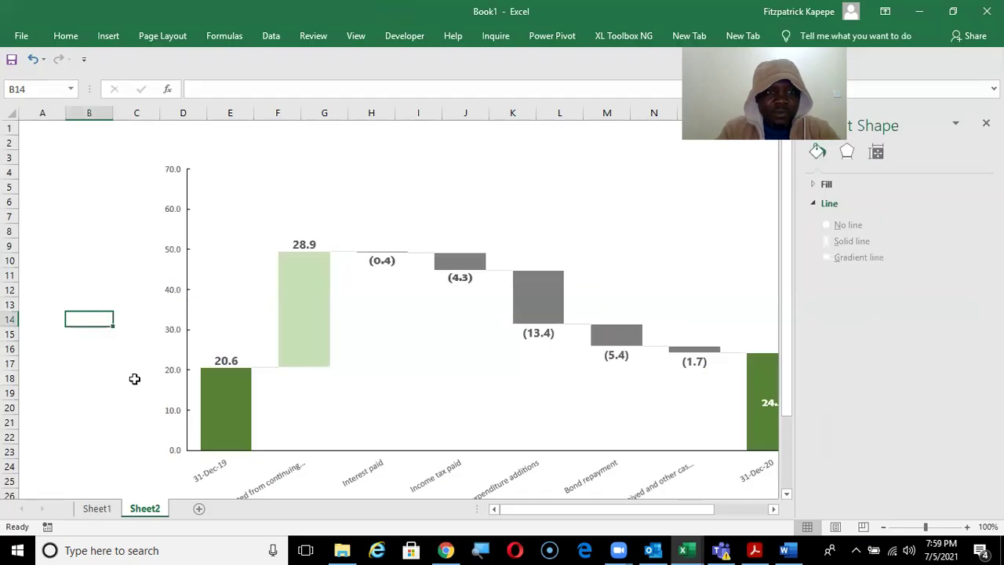
# Set the vertical axis labels' font size to 11, and close the formatting pane.
pyautogui.click(173, 252)
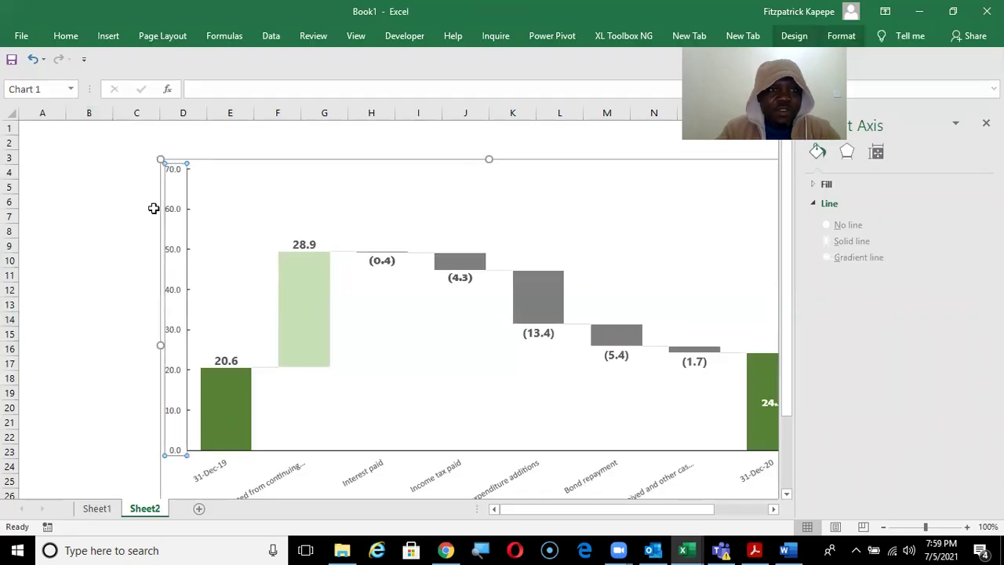
pyautogui.click(67, 35)
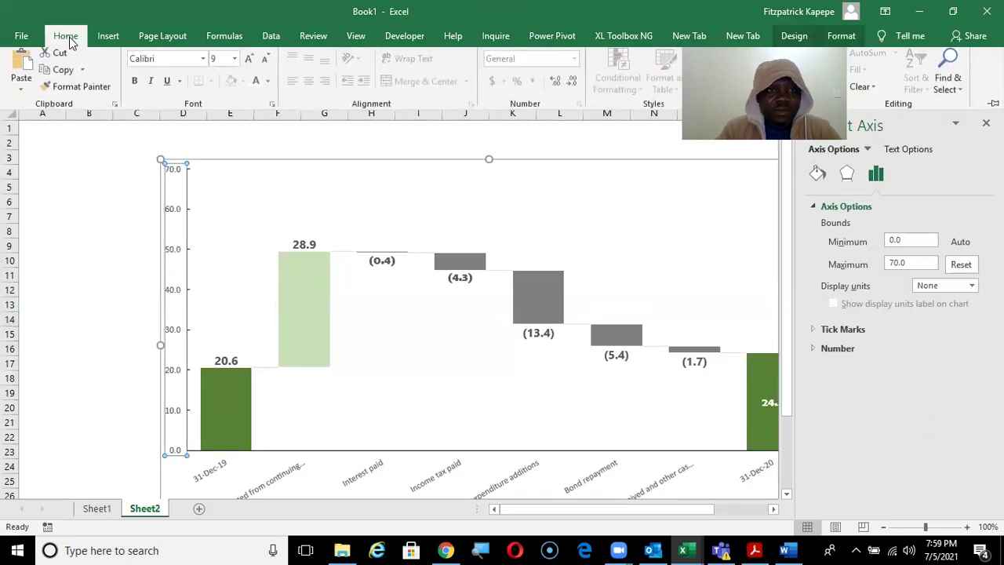
pyautogui.click(219, 63)
pyautogui.write('11')
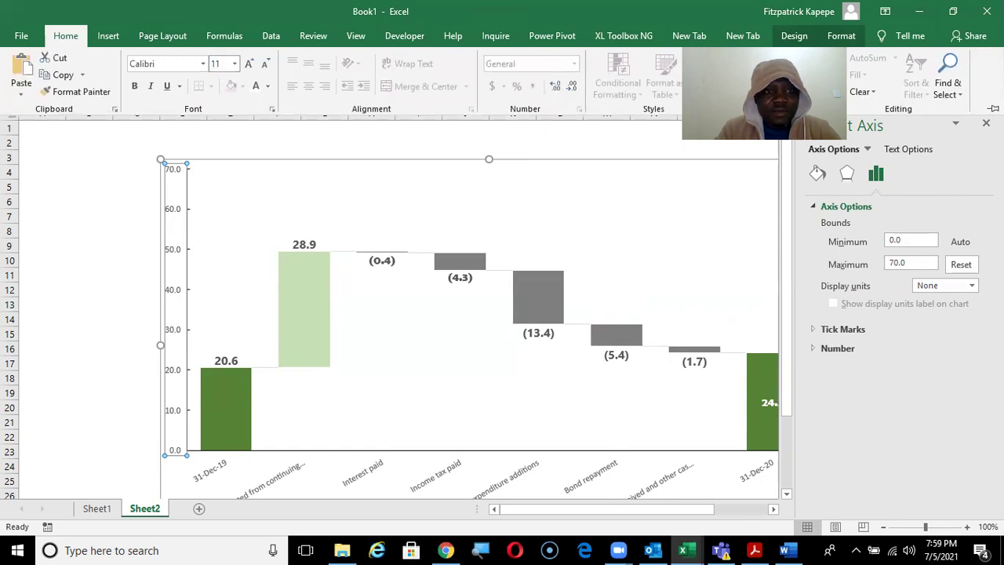
pyautogui.press('Return')
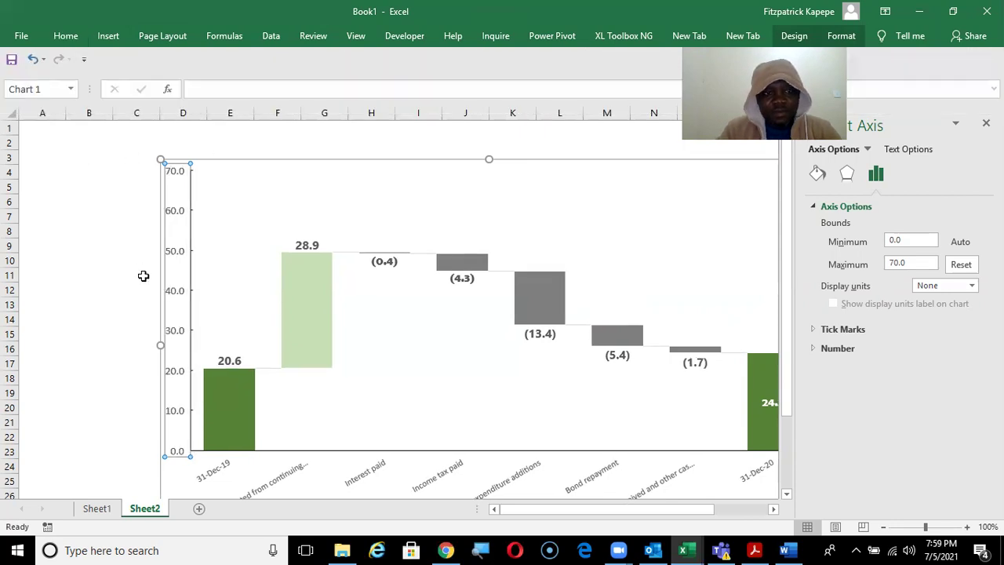
pyautogui.click(78, 301)
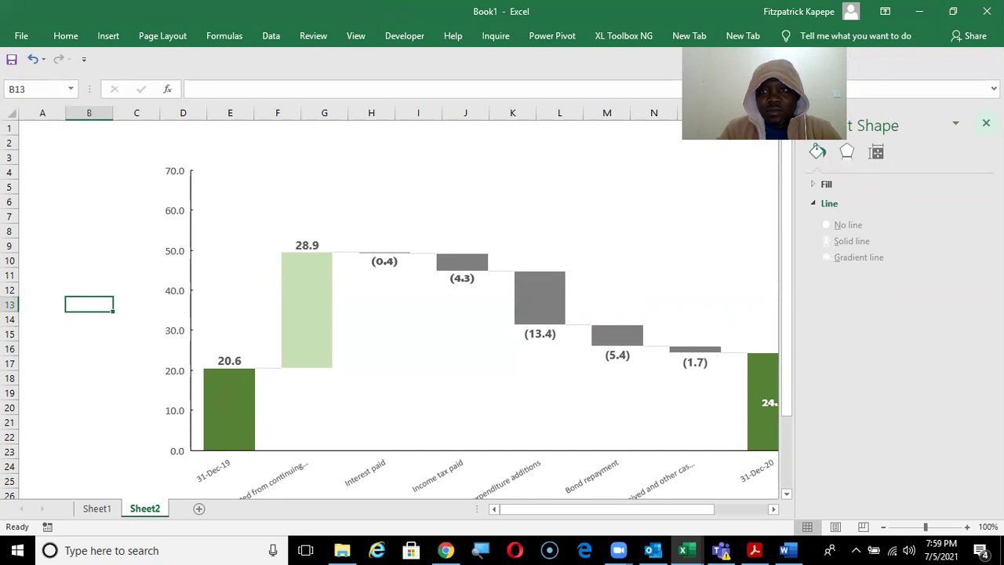
pyautogui.click(986, 123)
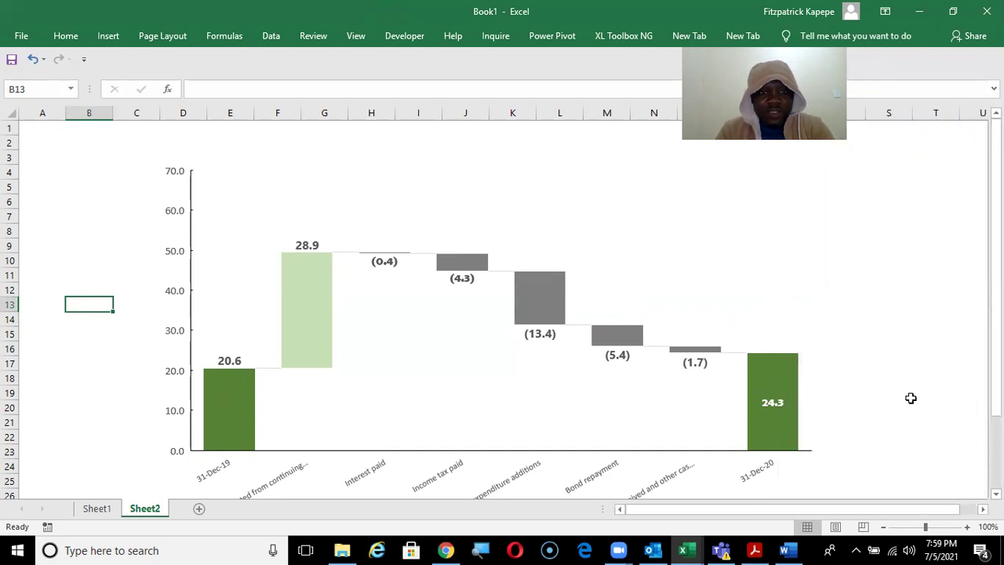
# Compare the bar spacing with the audited report, set the waterfall series' gap width to 85%, and close the formatting pane.
pyautogui.hotkey('alt', 'Tab')
pyautogui.hotkey('alt', 'Tab')
pyautogui.click(238, 419)
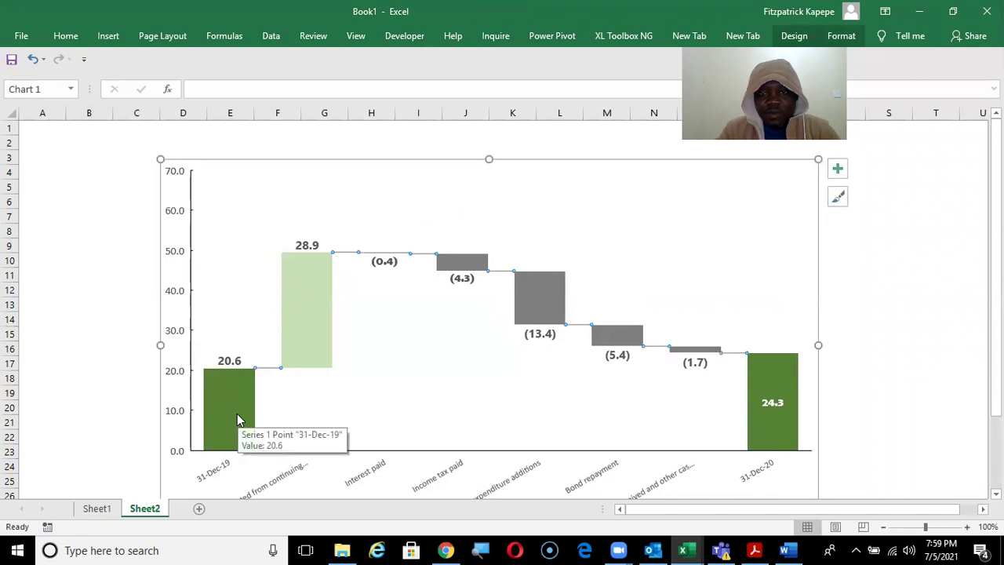
pyautogui.doubleClick(237, 414)
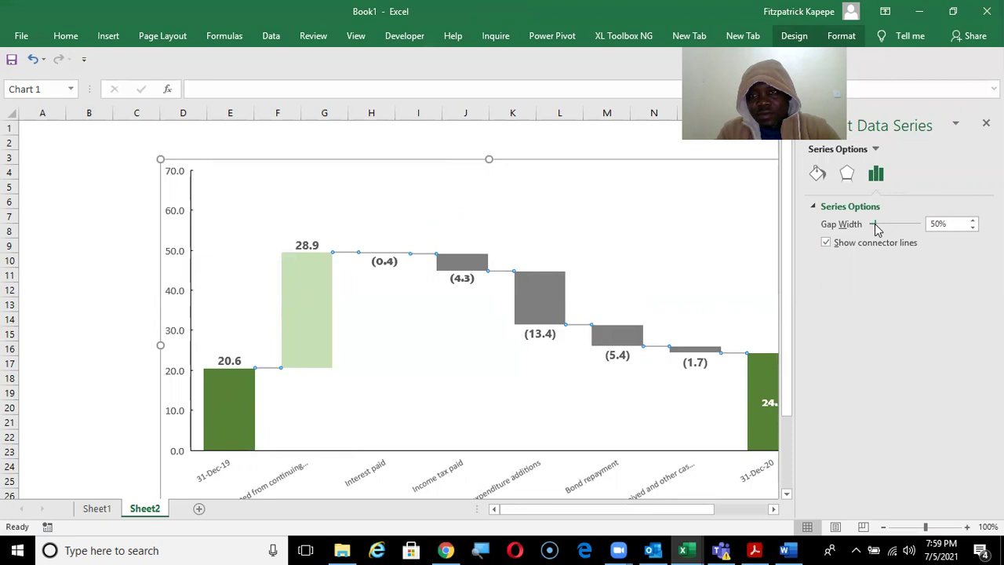
pyautogui.moveTo(875, 223); pyautogui.dragTo(884, 226)
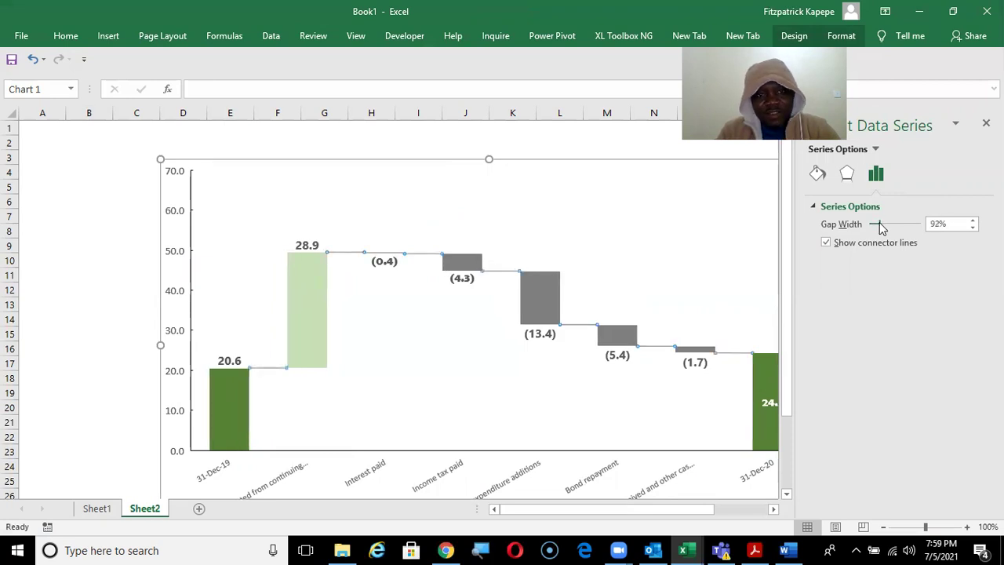
pyautogui.moveTo(879, 222); pyautogui.dragTo(879, 224)
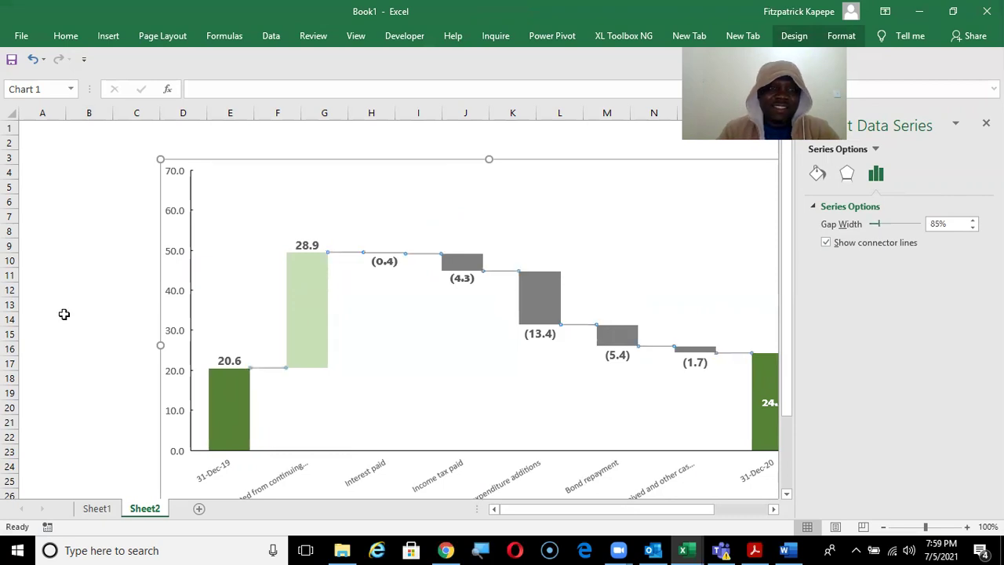
pyautogui.click(62, 260)
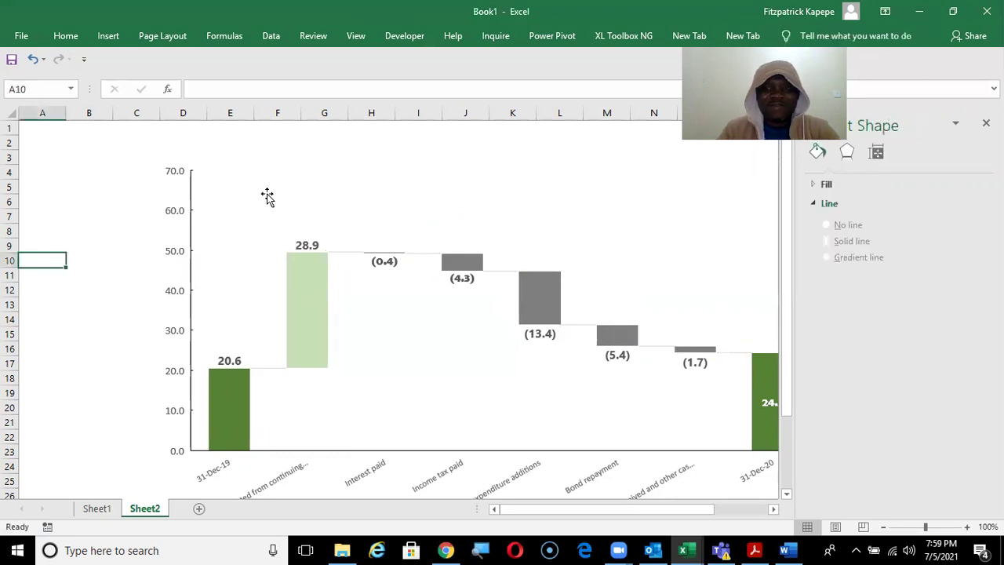
pyautogui.click(987, 123)
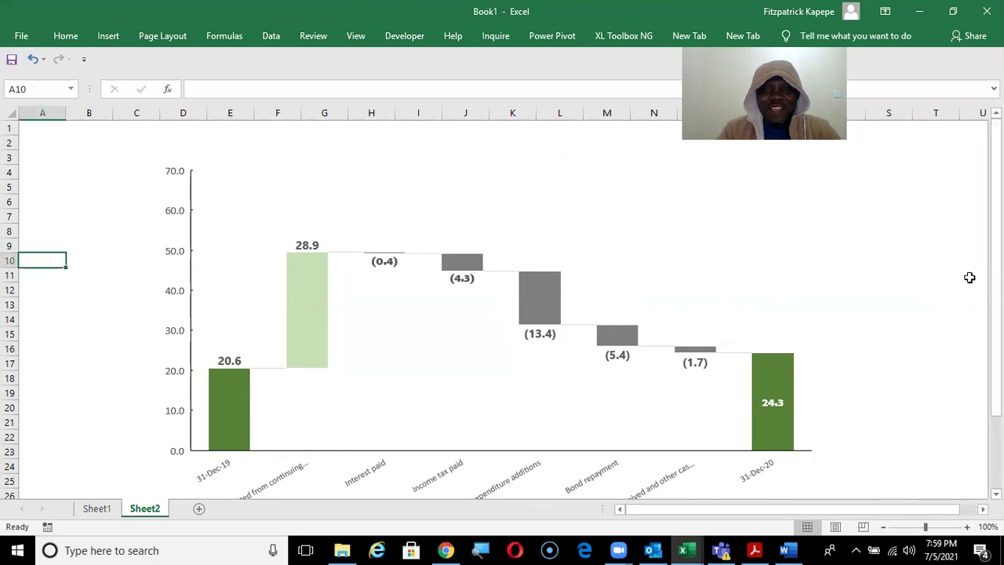
pyautogui.click(962, 178)
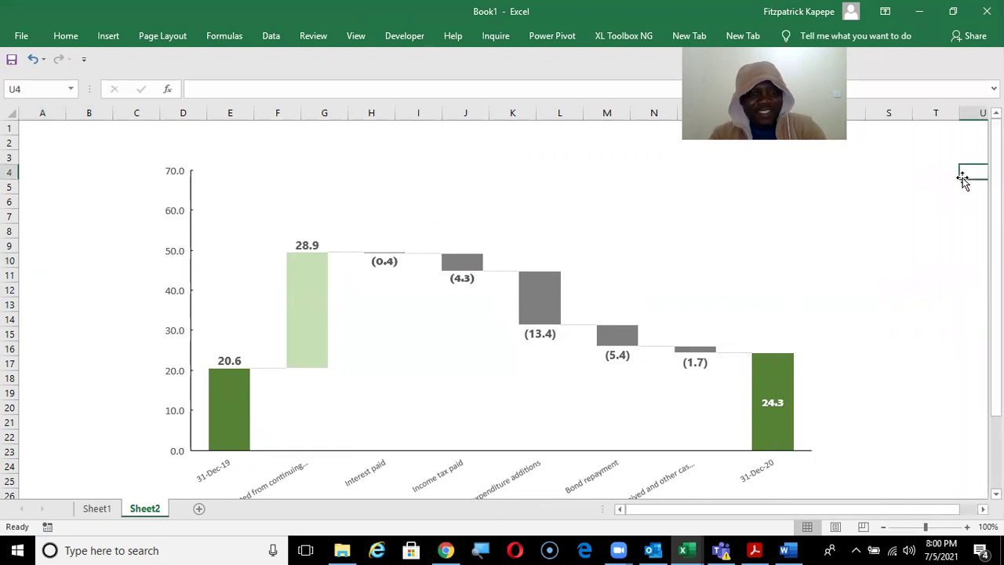
# Check the bar colours in the audited report, and fill only the 31-Dec-19 bar with the standard light green.
pyautogui.hotkey('alt', 'Tab')
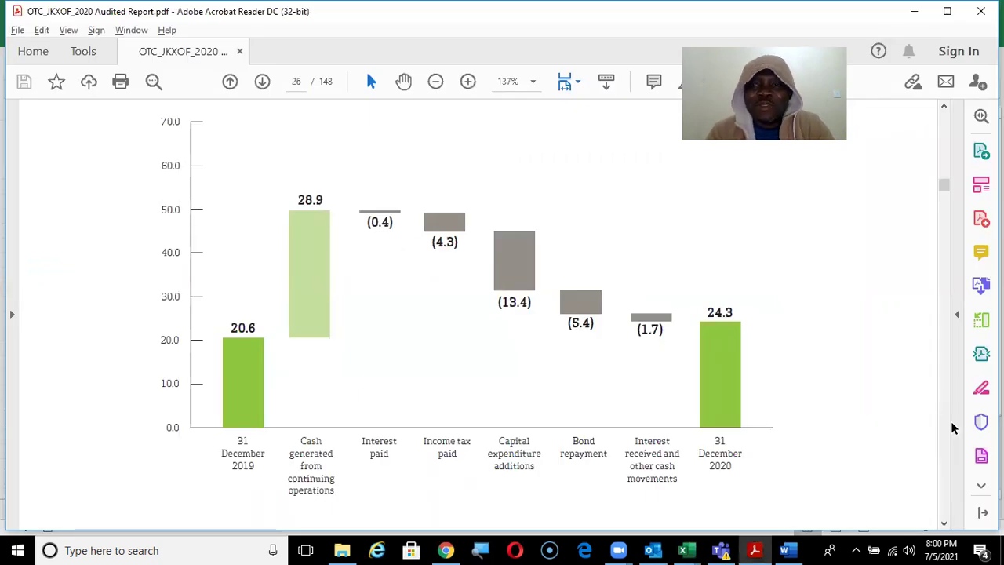
pyautogui.hotkey('alt', 'Tab')
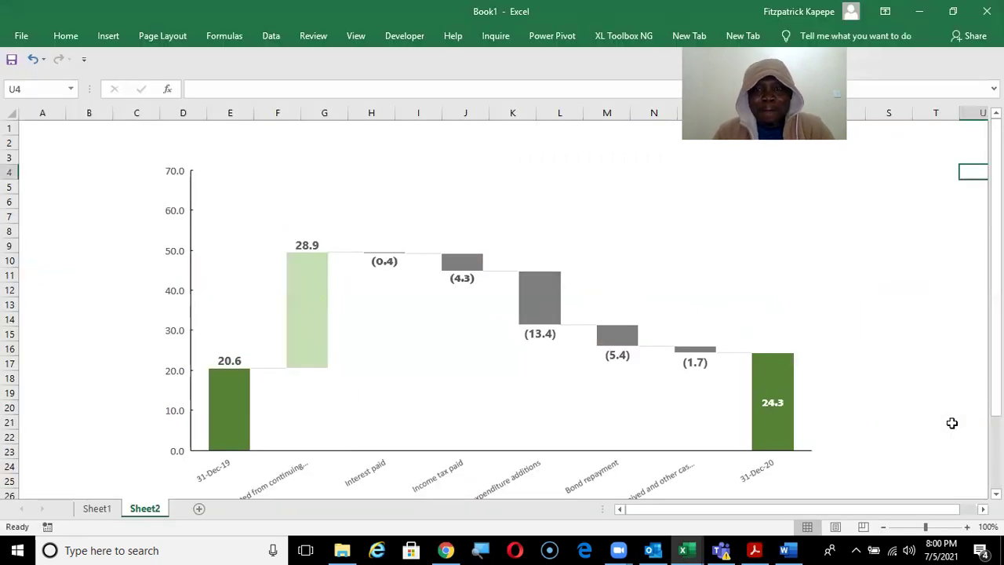
pyautogui.click(229, 420)
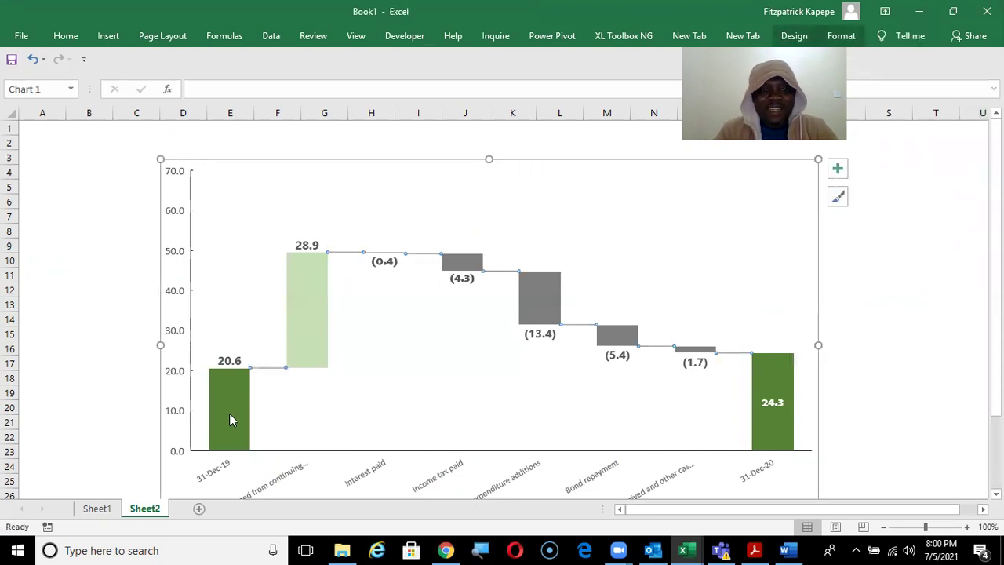
pyautogui.doubleClick(229, 417)
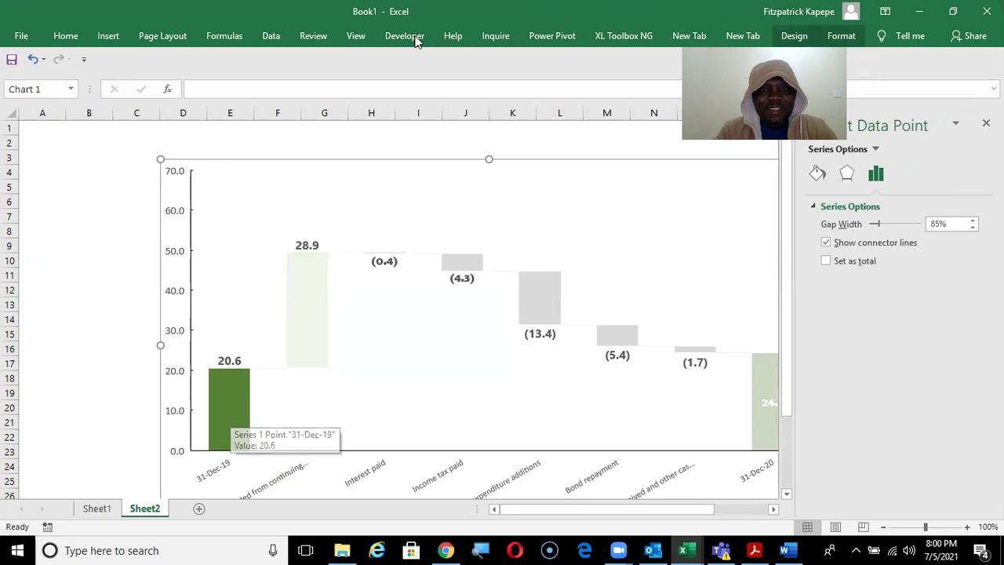
pyautogui.hotkey('alt', 'Tab')
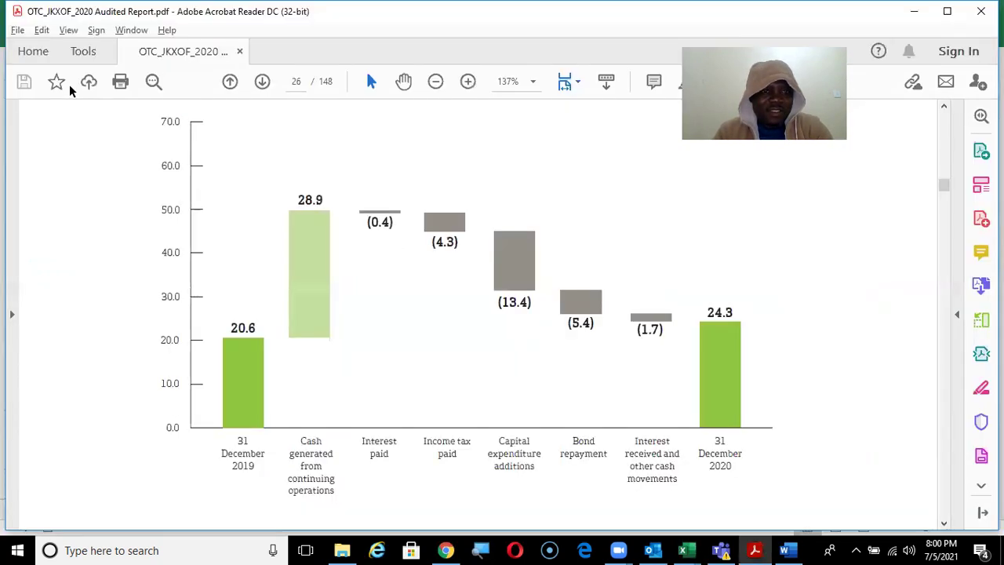
pyautogui.hotkey('alt', 'Tab')
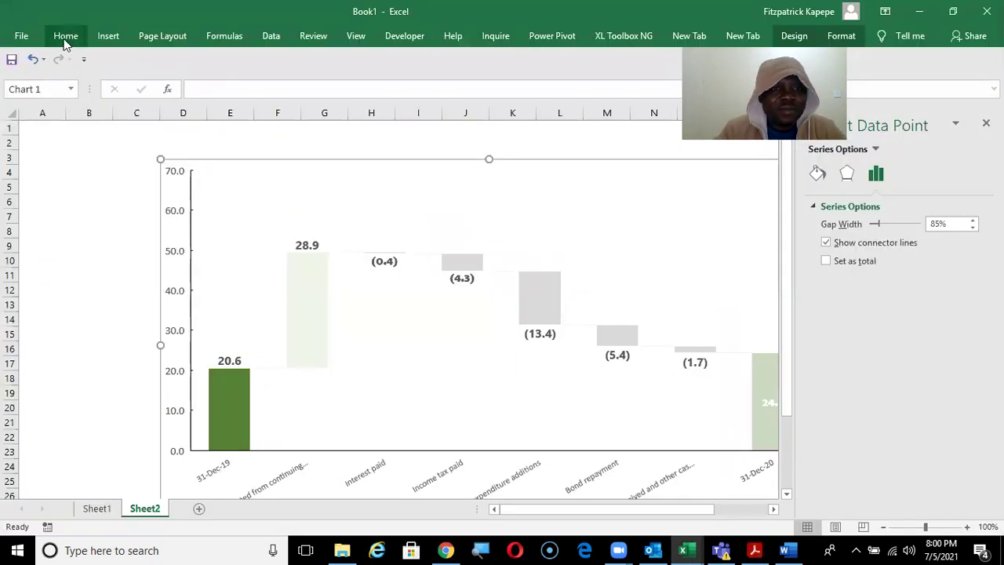
pyautogui.click(64, 37)
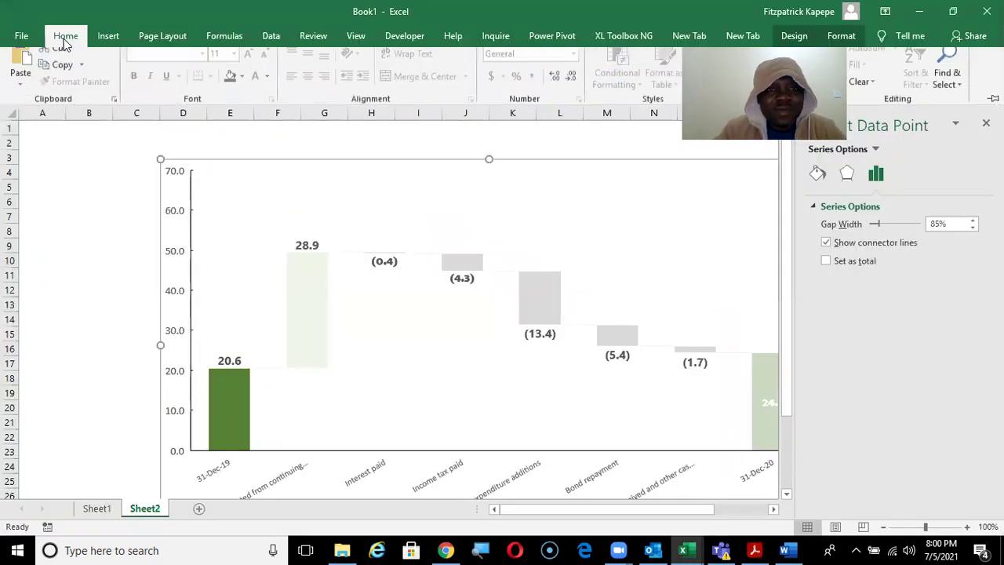
pyautogui.click(242, 87)
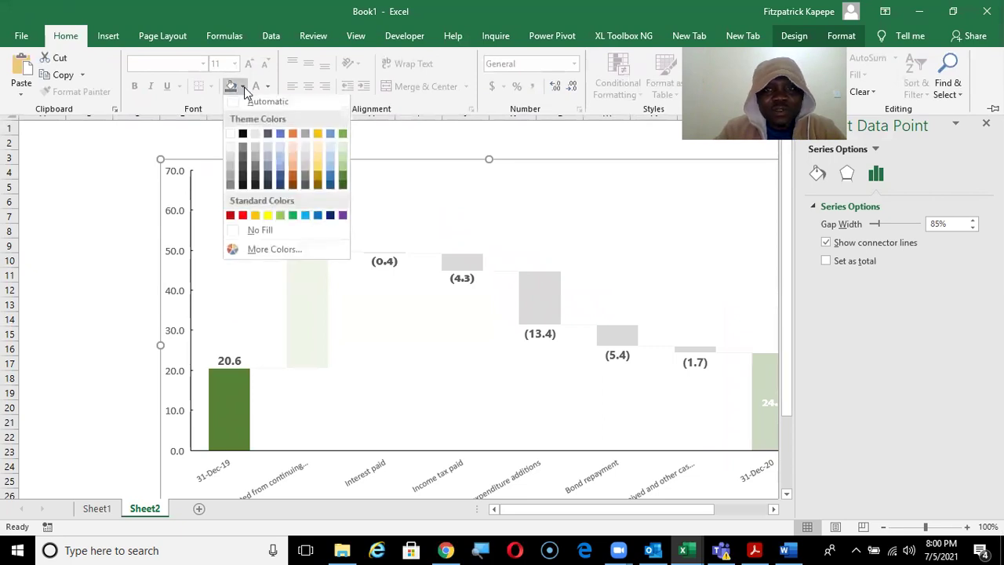
pyautogui.click(281, 219)
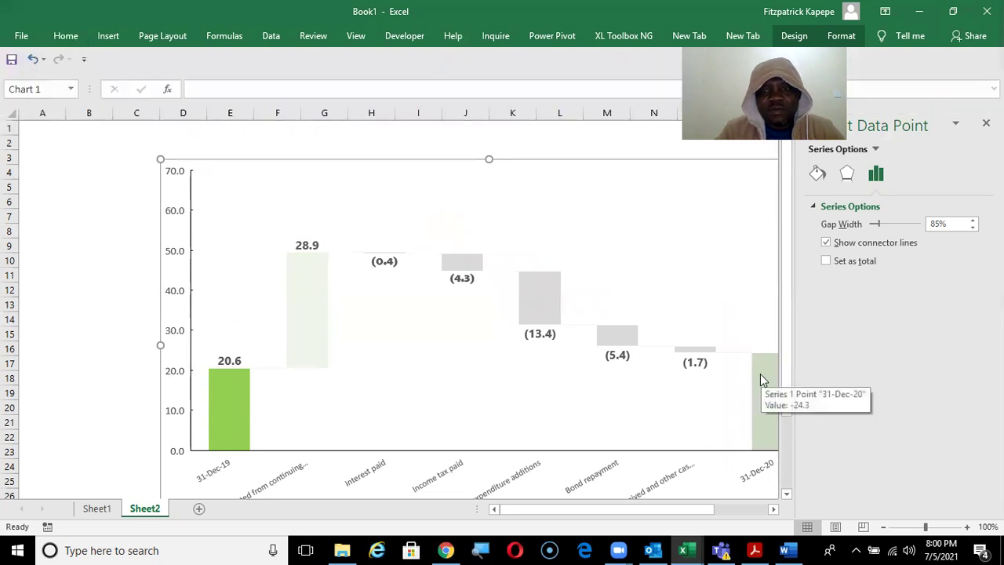
# Fill the 31-Dec-20 bar with the same light green, close the formatting pane and deselect the chart.
pyautogui.click(761, 381)
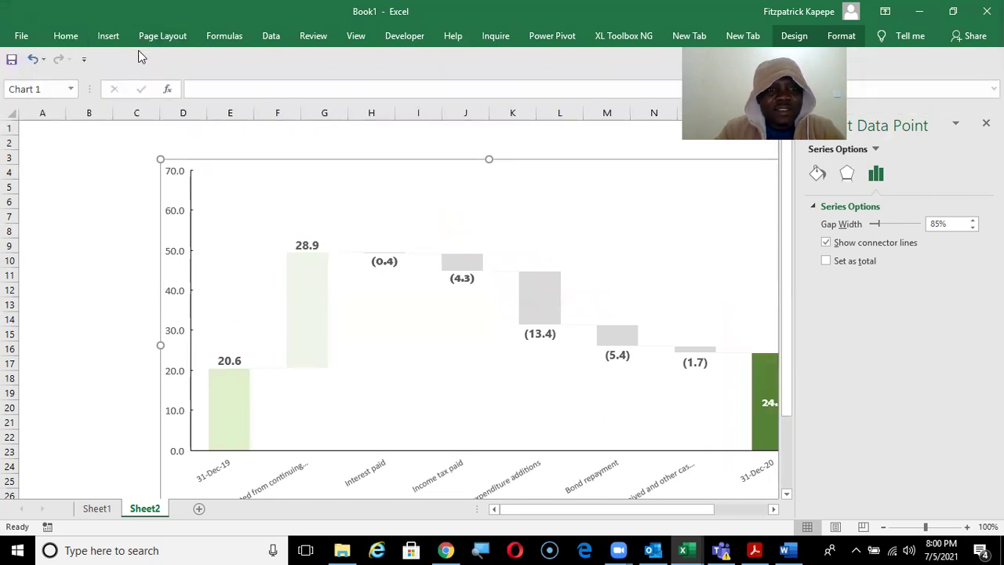
pyautogui.click(64, 36)
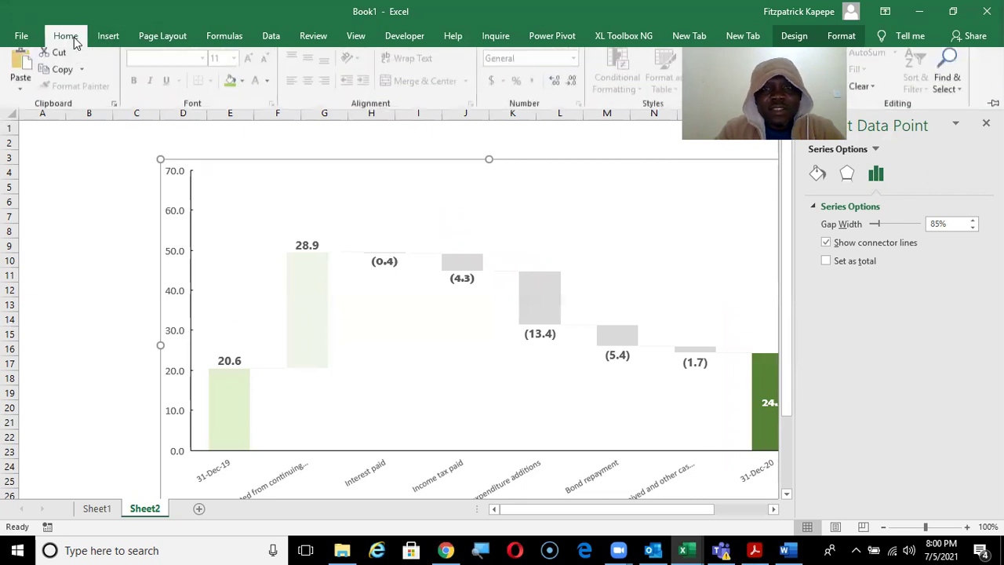
pyautogui.click(231, 88)
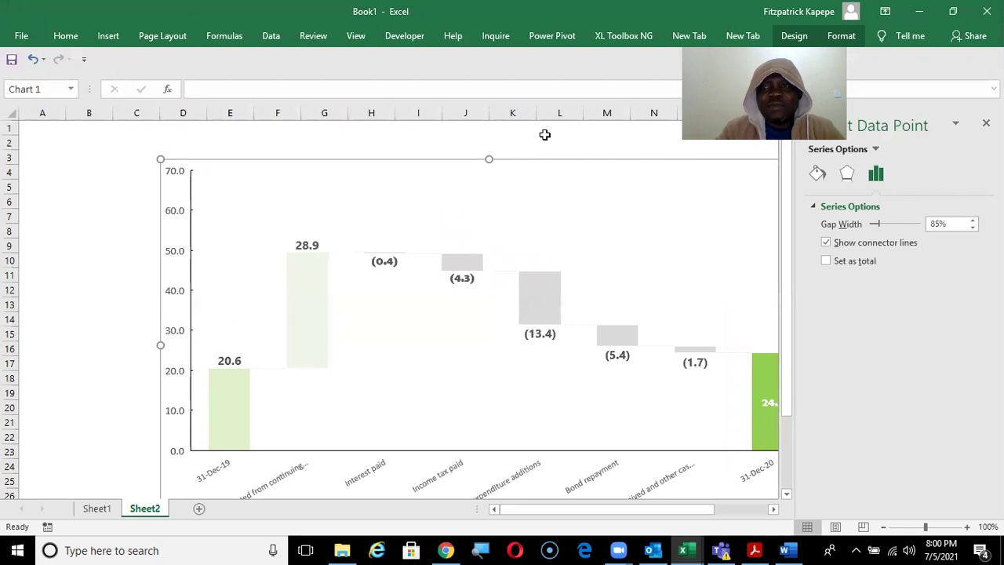
pyautogui.click(986, 124)
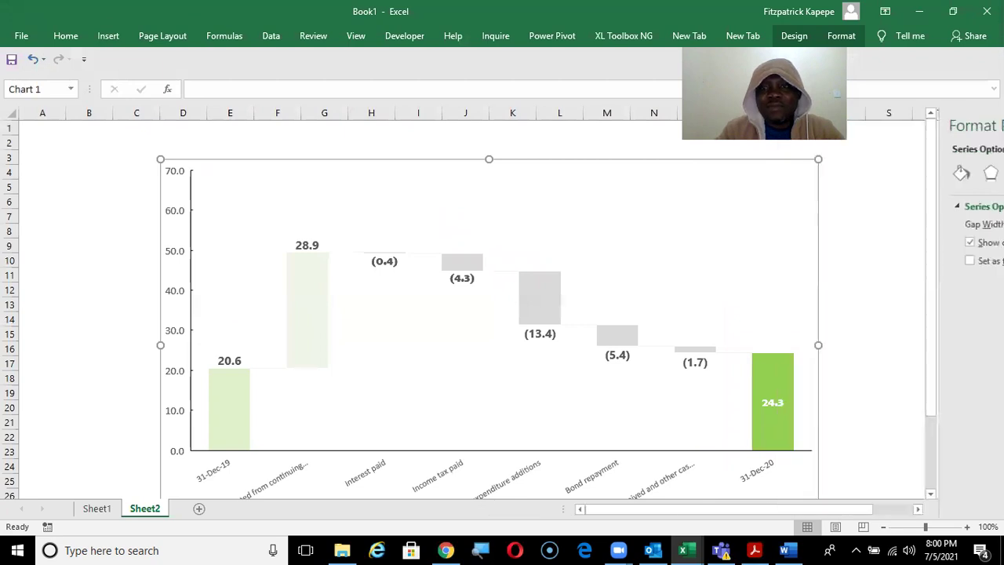
pyautogui.click(926, 331)
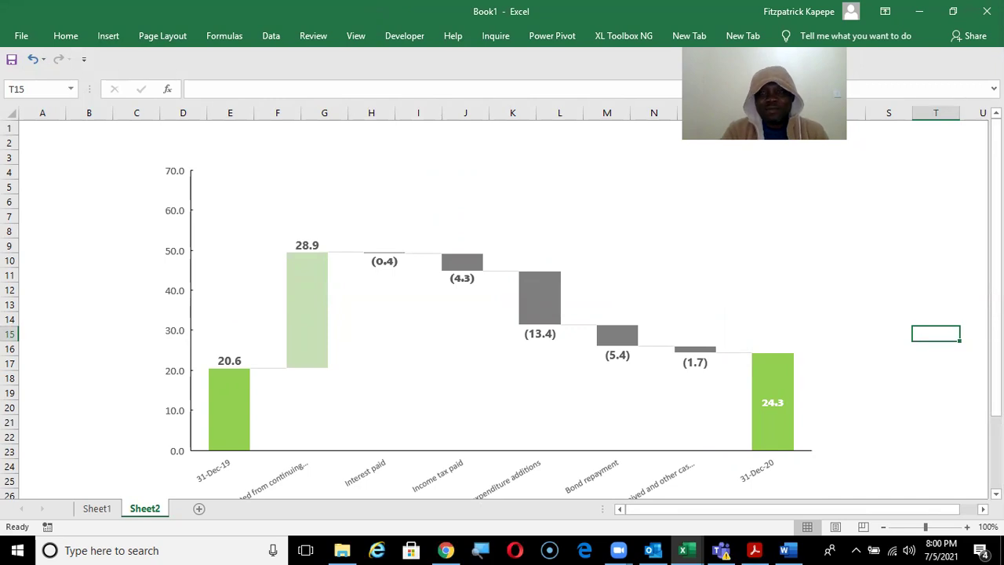
pyautogui.scroll(-1, 502, 310)
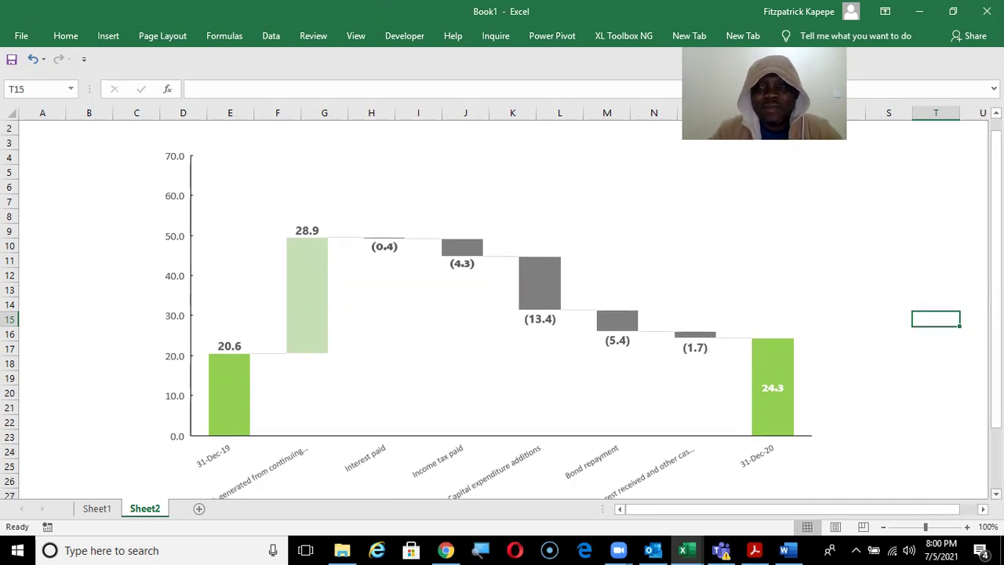
pyautogui.scroll(-1, 502, 310)
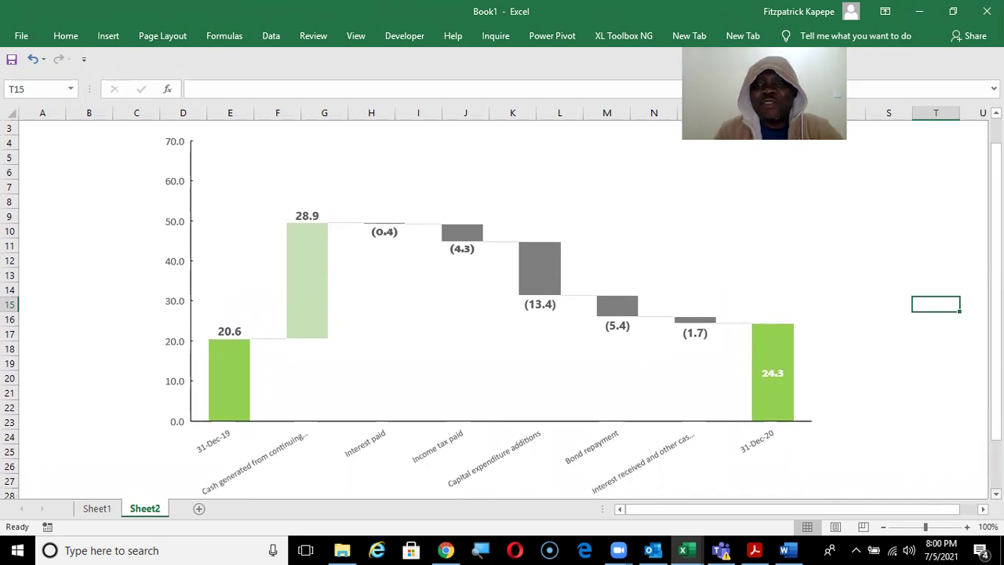